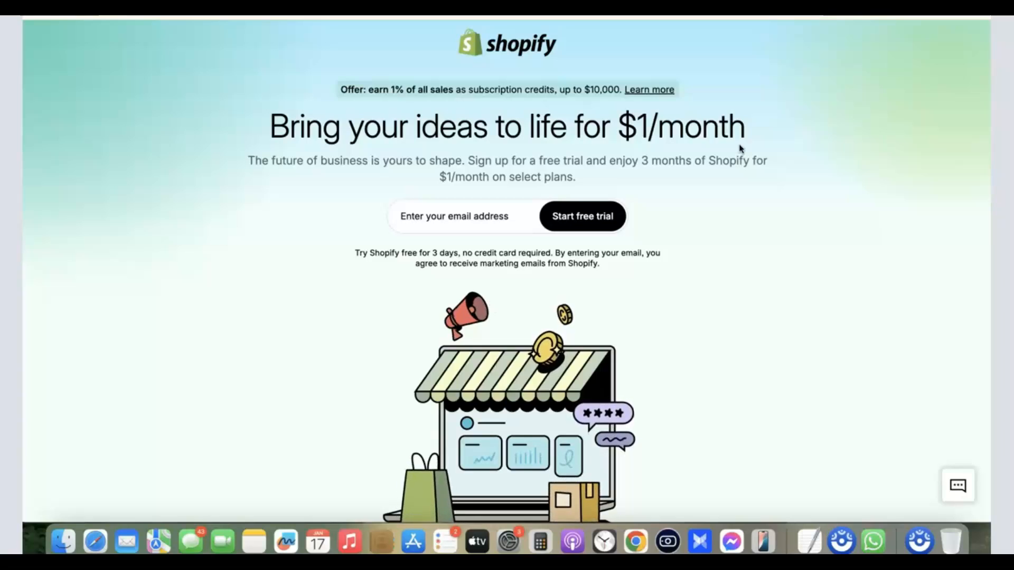
# Step: Fill the signup email field with the saved email suggestion and start the Shopify free trial
pyautogui.click(497, 216)
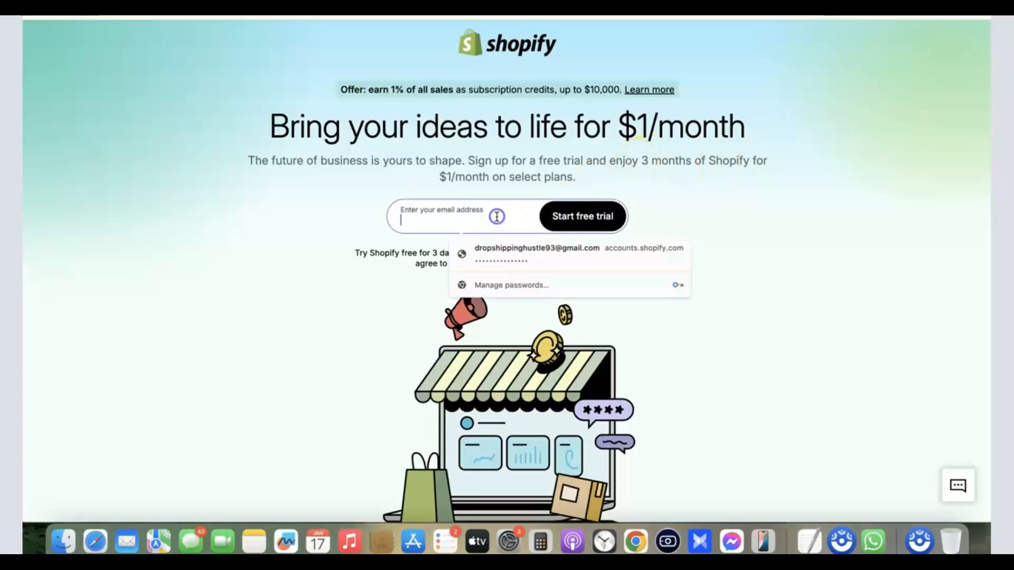
pyautogui.press('super+v')
pyautogui.click(704, 219)
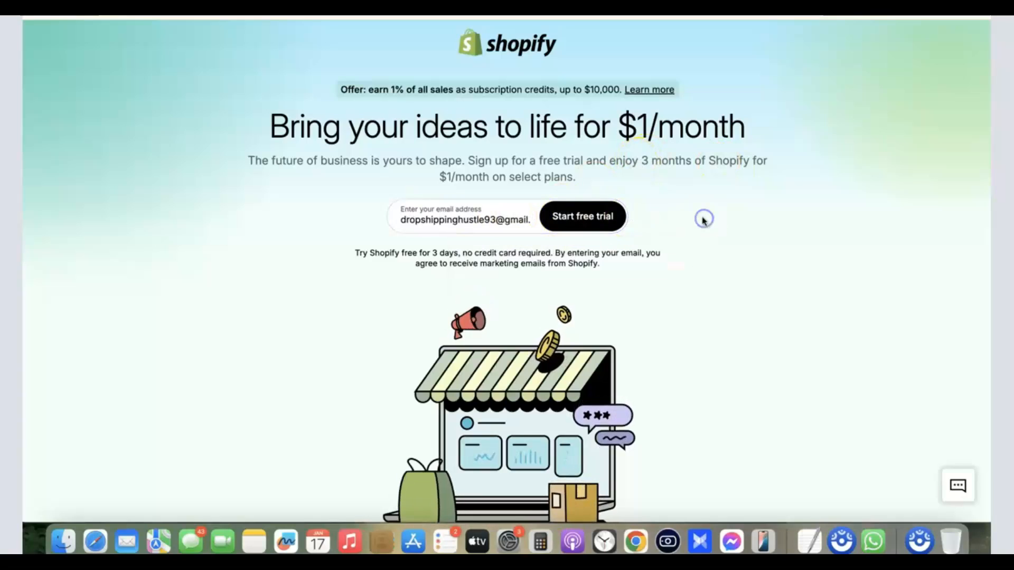
pyautogui.click(568, 217)
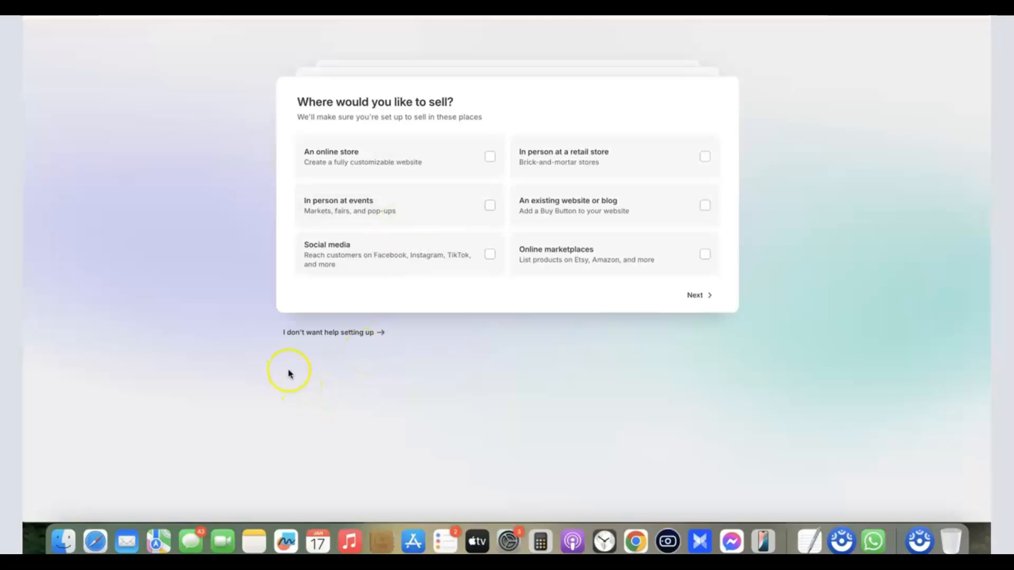
# Step: Skip the guided setup questions and defer choosing a plan
pyautogui.click(341, 333)
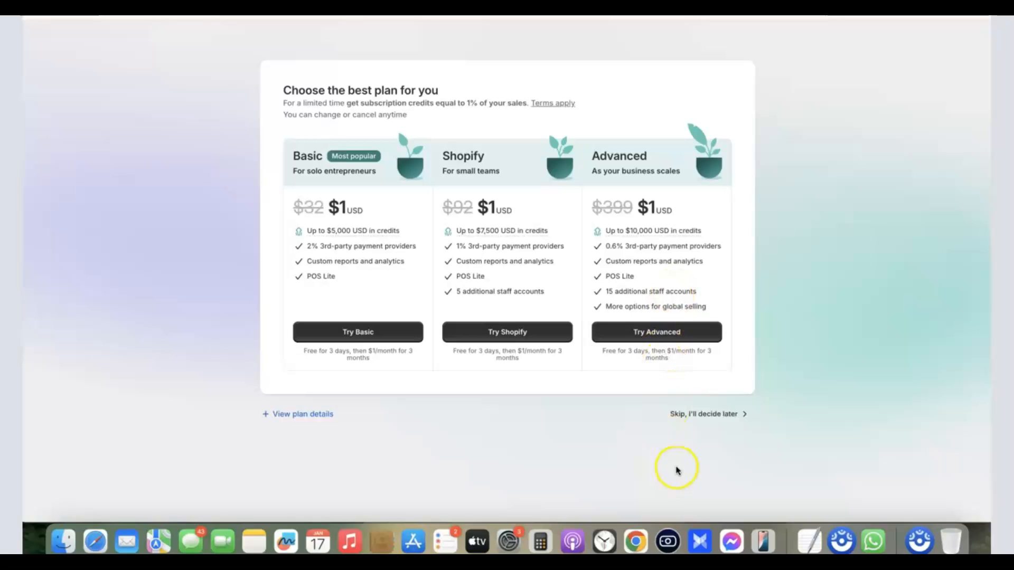
pyautogui.click(696, 414)
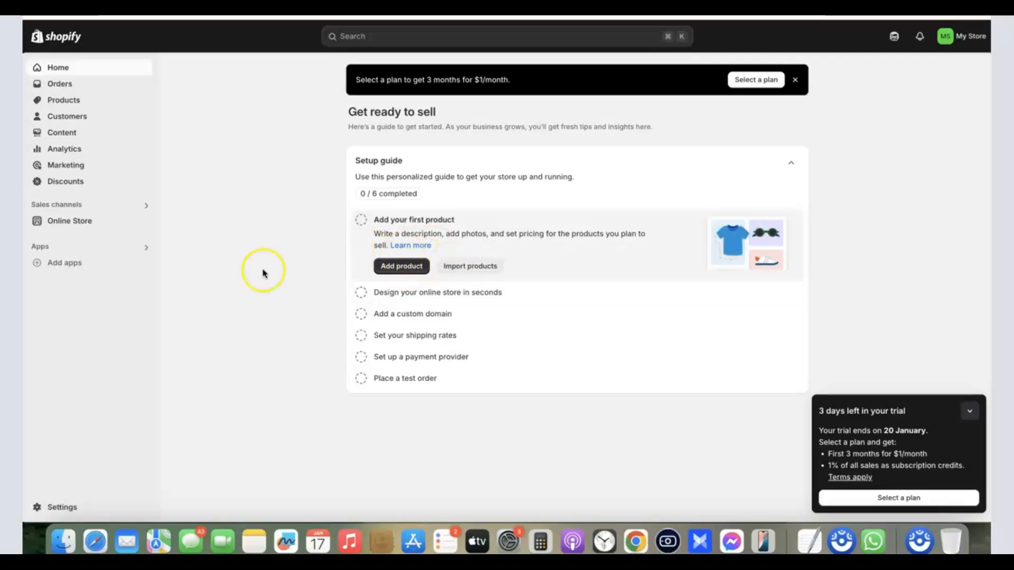
# Step: Go to Online Store in the admin sidebar to reach the Themes page with Dawn current
pyautogui.click(75, 89)
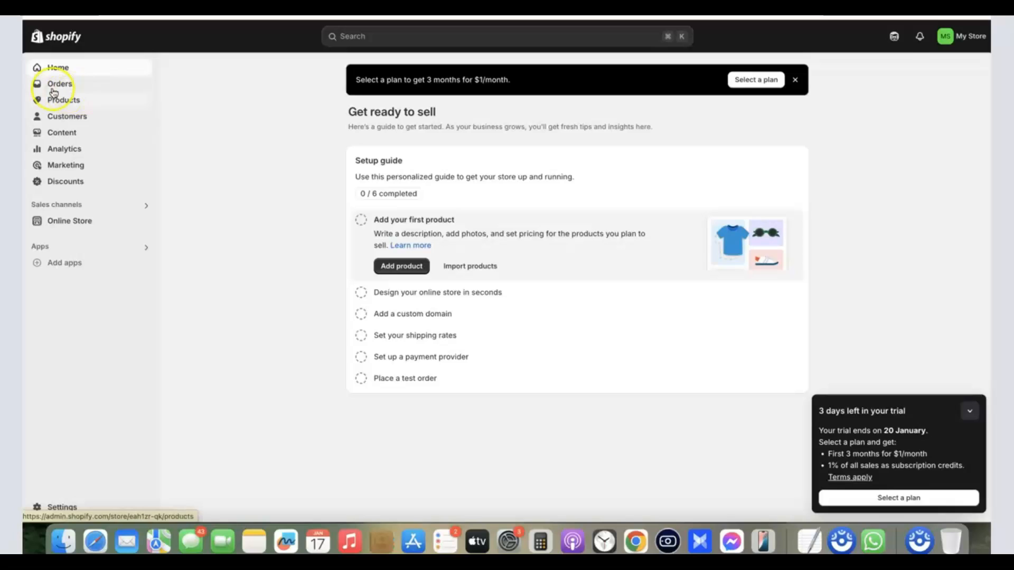
pyautogui.click(65, 107)
pyautogui.click(60, 116)
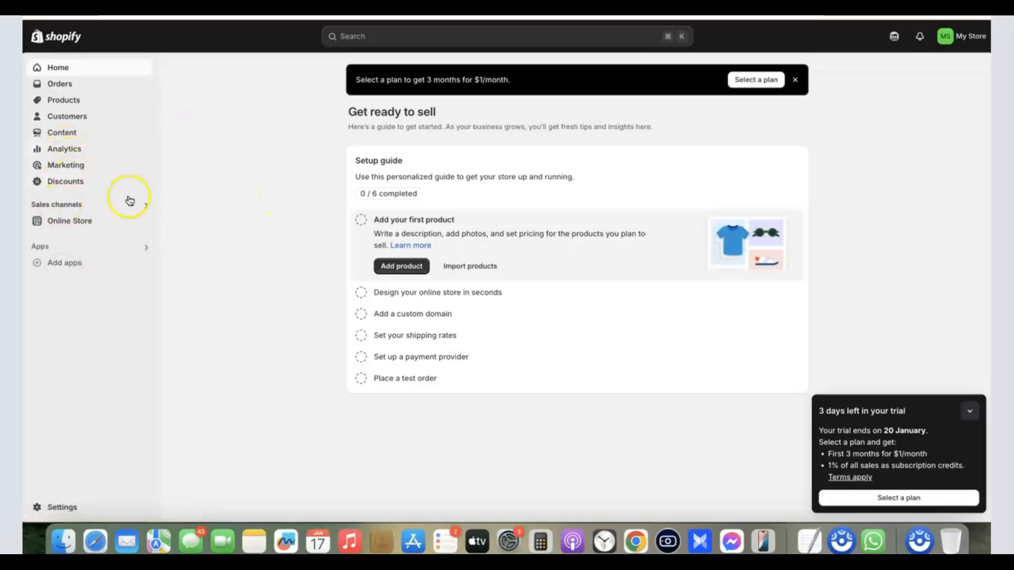
pyautogui.click(65, 226)
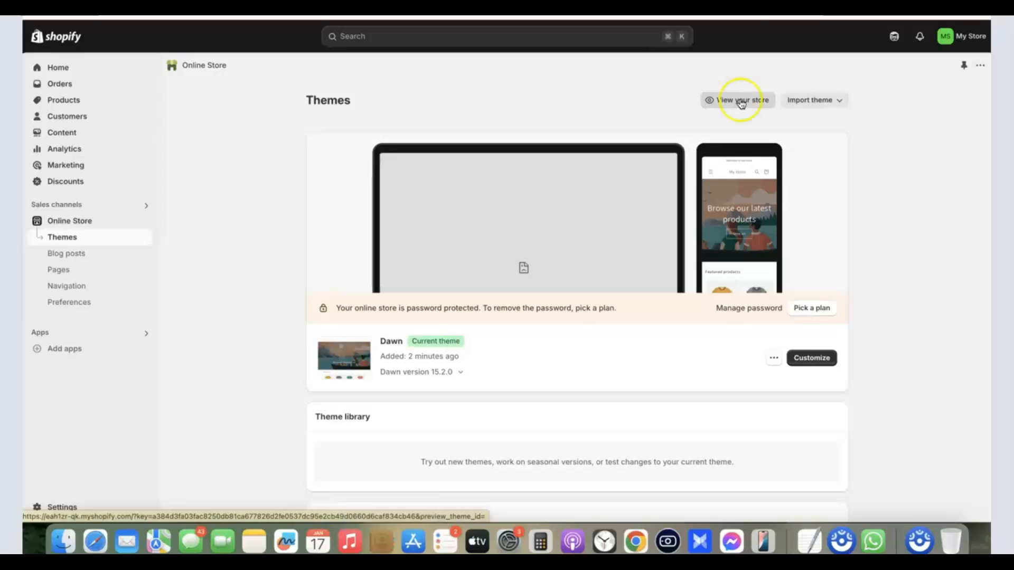
# Step: Open the live storefront in a new tab, look it over, and return to the Themes admin
pyautogui.rightClick(741, 102)
pyautogui.click(753, 104)
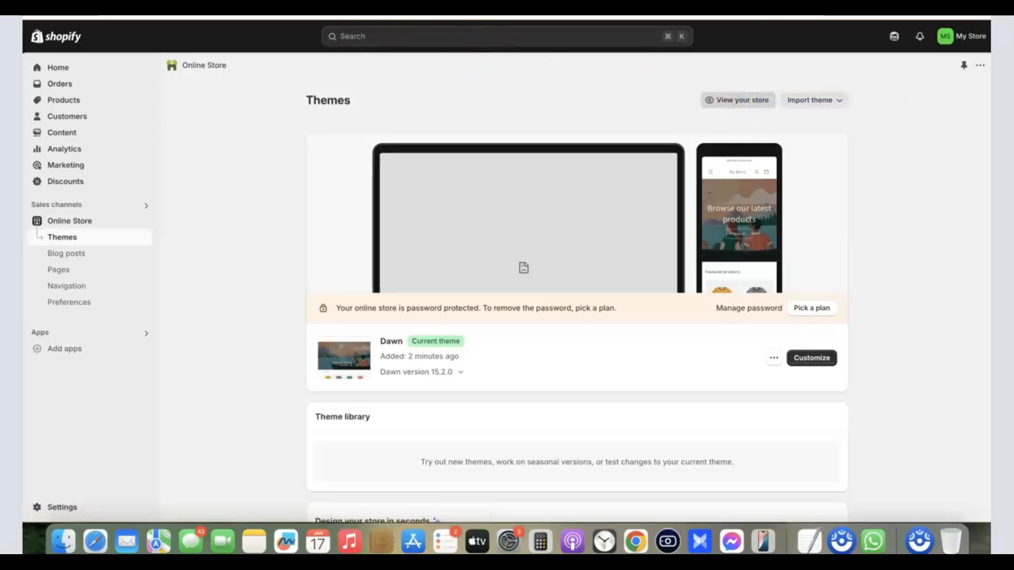
pyautogui.hotkey('ctrl', 'Tab')
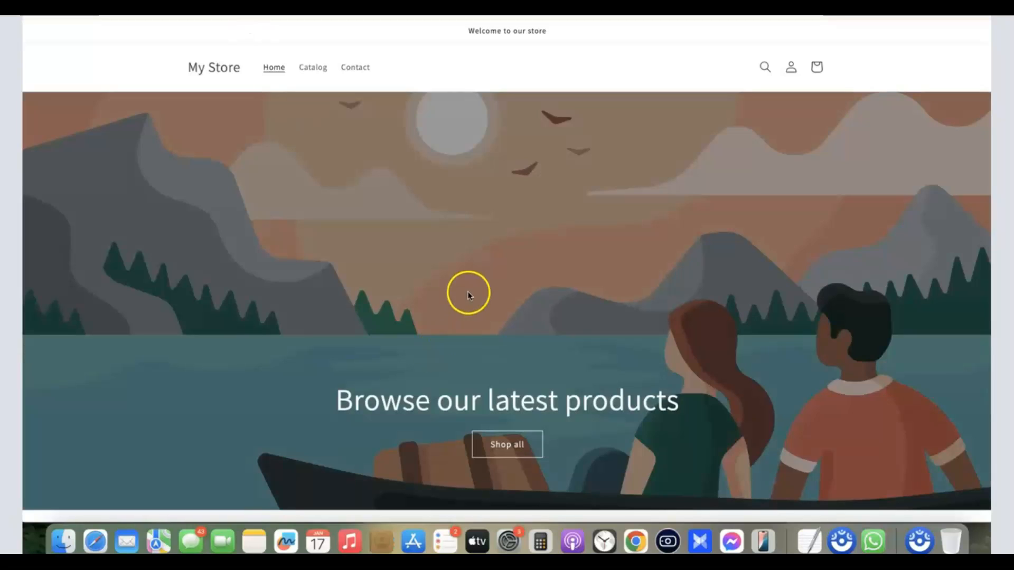
pyautogui.scroll(-10, 466, 292)
pyautogui.scroll(10, 467, 289)
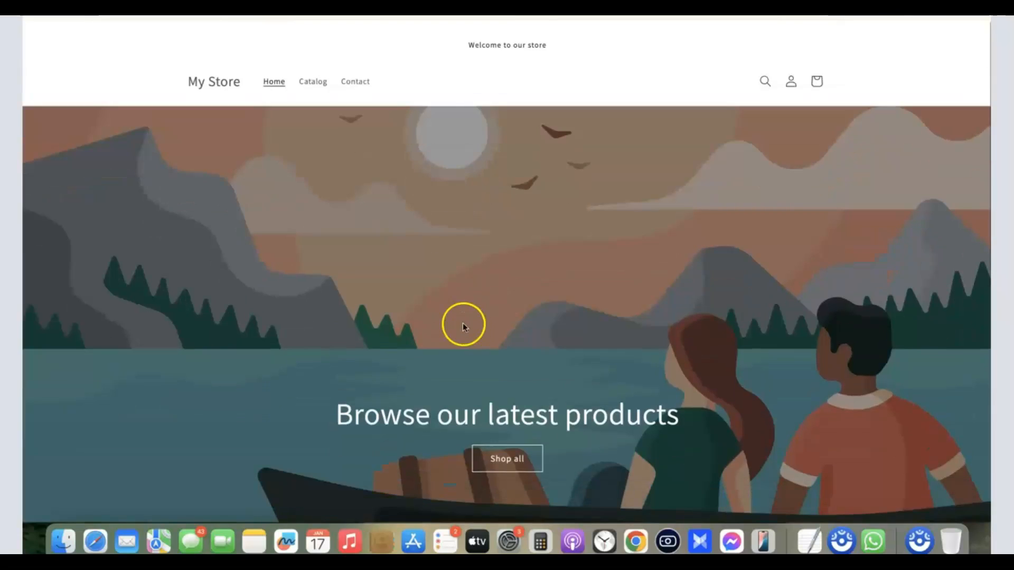
pyautogui.hotkey('ctrl', 'Tab')
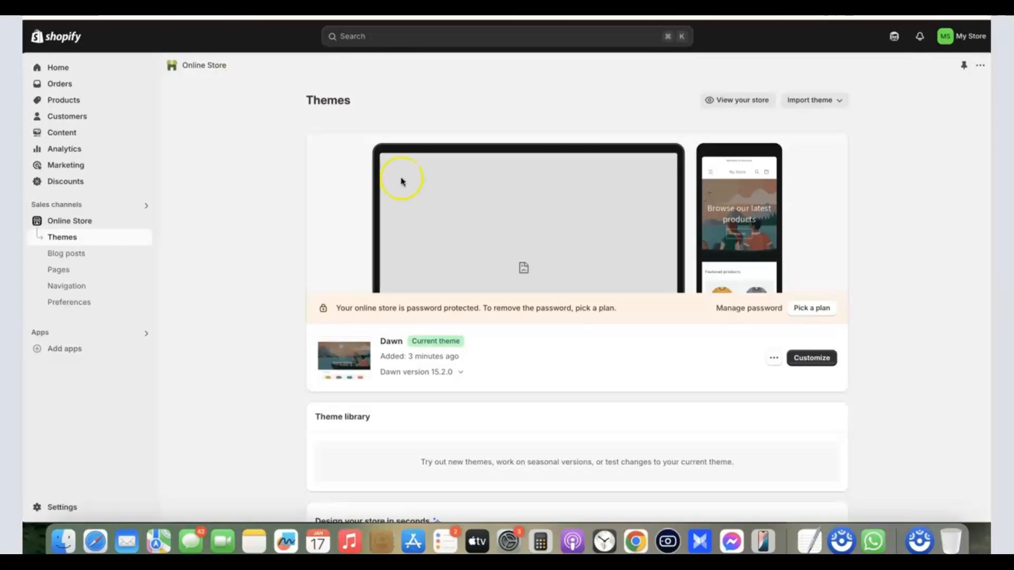
pyautogui.scroll(-1, 278, 182)
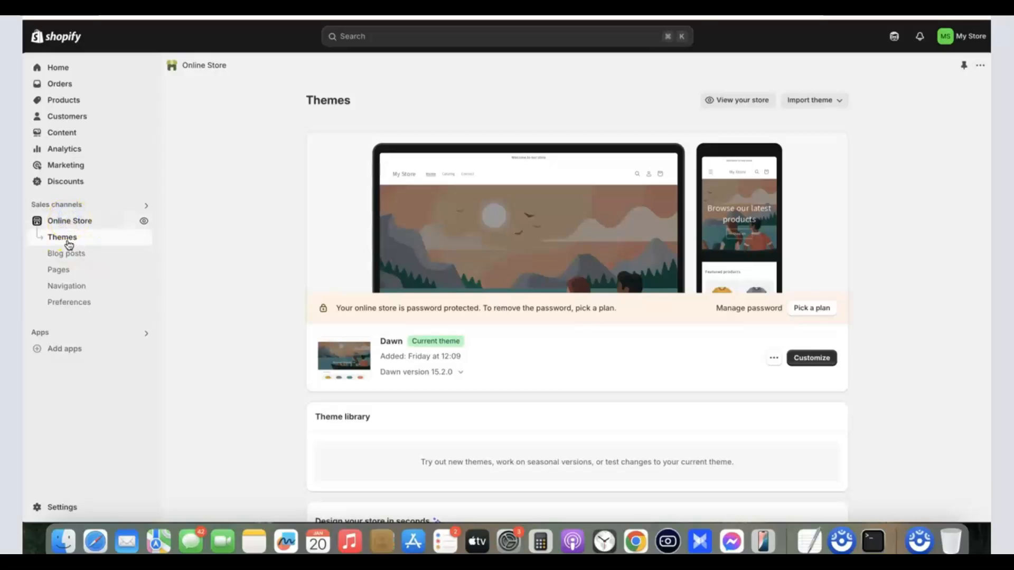
# Step: Find the free Sense theme under Popular free themes and open its demo preview
pyautogui.scroll(5, 69, 245)
pyautogui.scroll(-5, 126, 267)
pyautogui.scroll(-8, 385, 234)
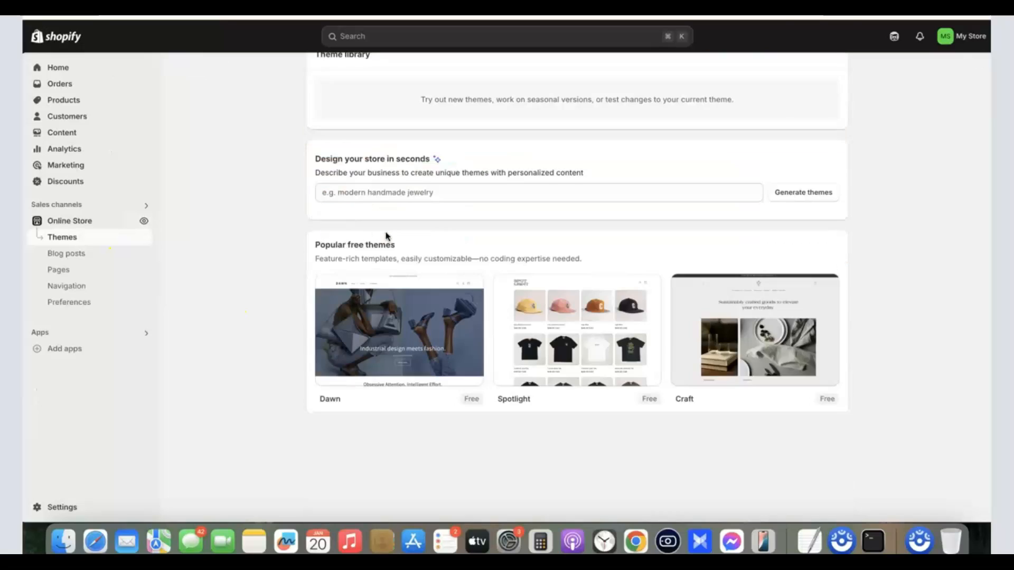
pyautogui.moveTo(550, 279)
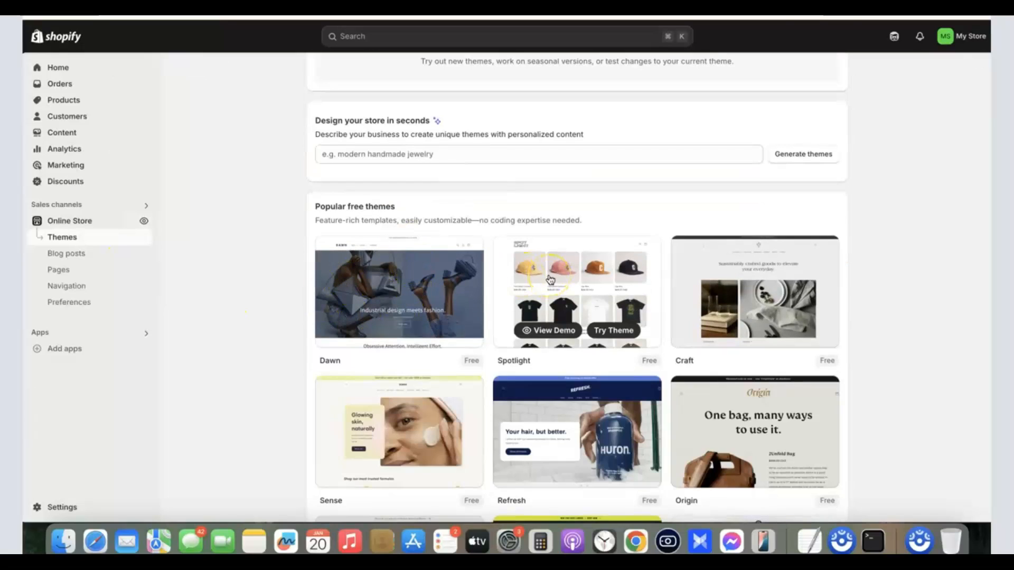
pyautogui.scroll(-5, 550, 279)
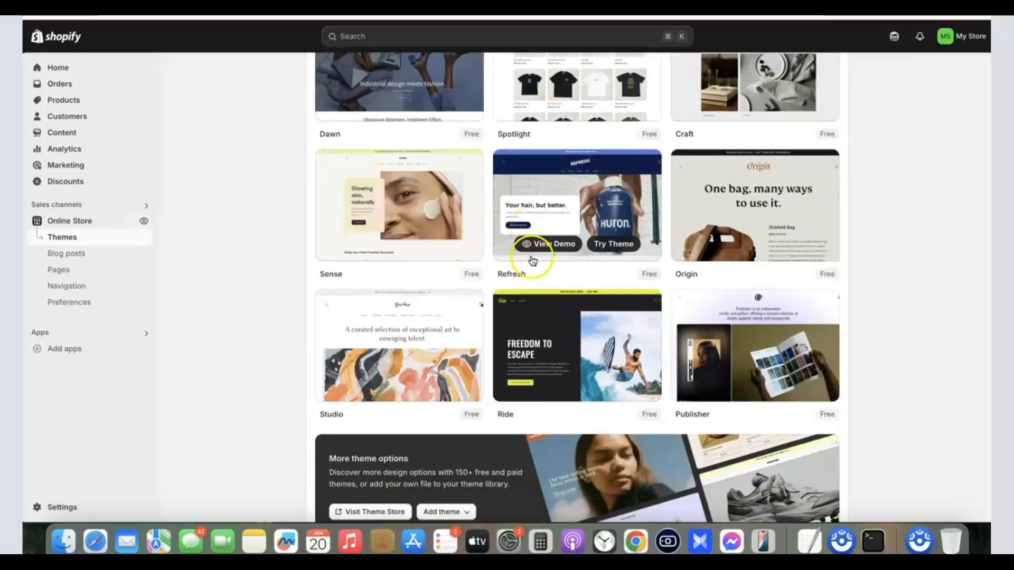
pyautogui.moveTo(442, 208)
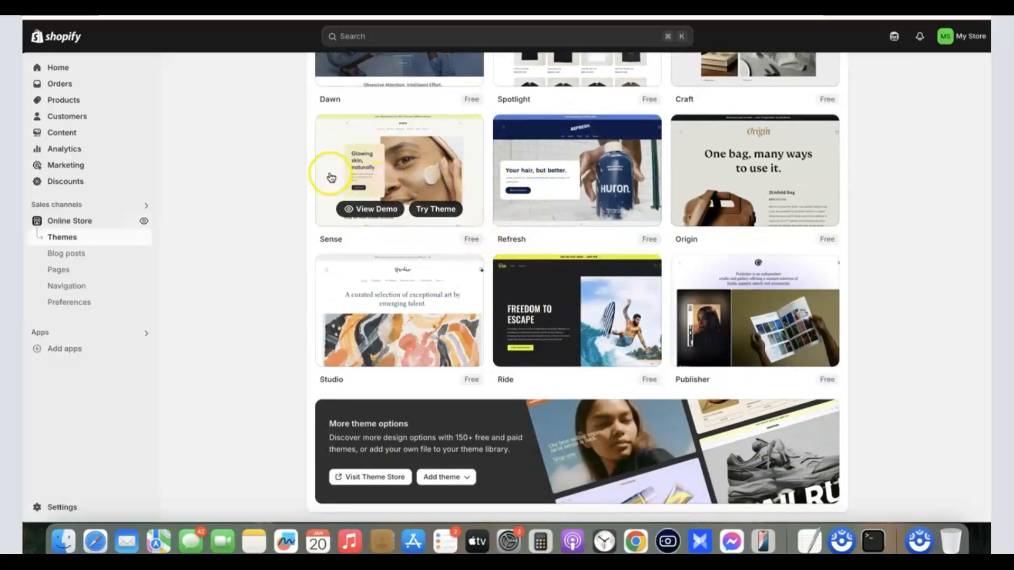
pyautogui.scroll(5, 449, 306)
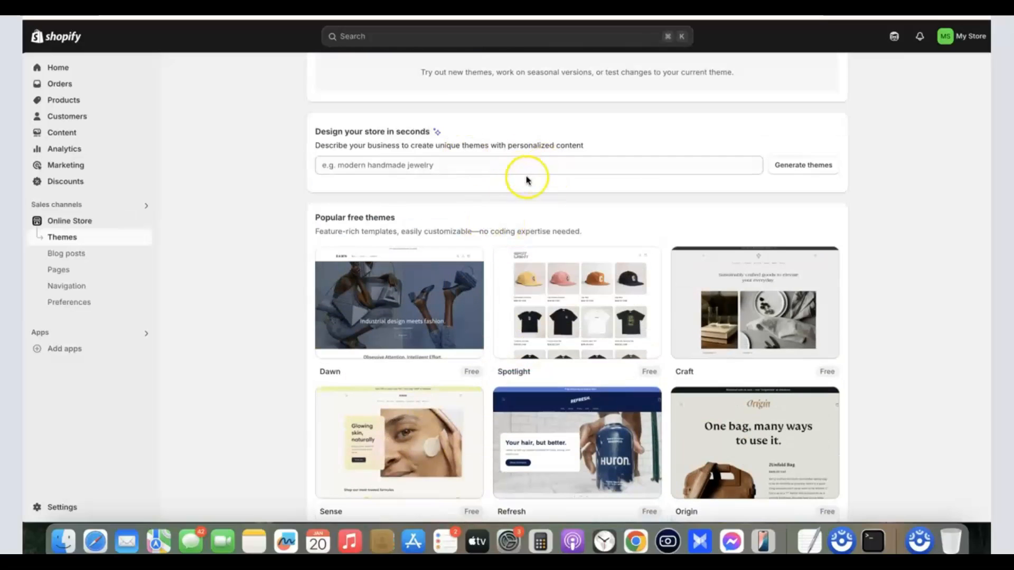
pyautogui.scroll(-1, 514, 170)
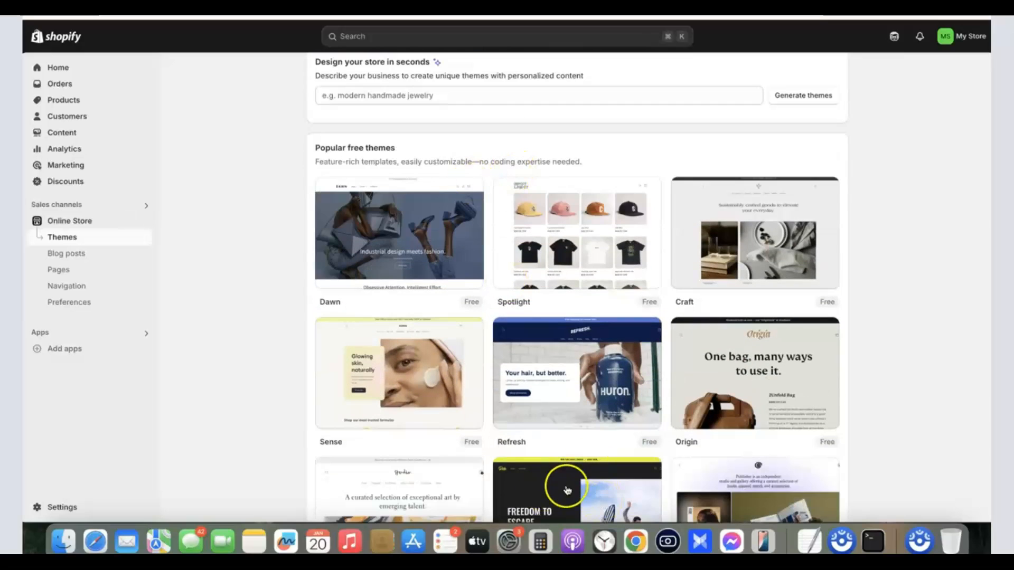
pyautogui.moveTo(364, 390)
pyautogui.scroll(-3, 570, 380)
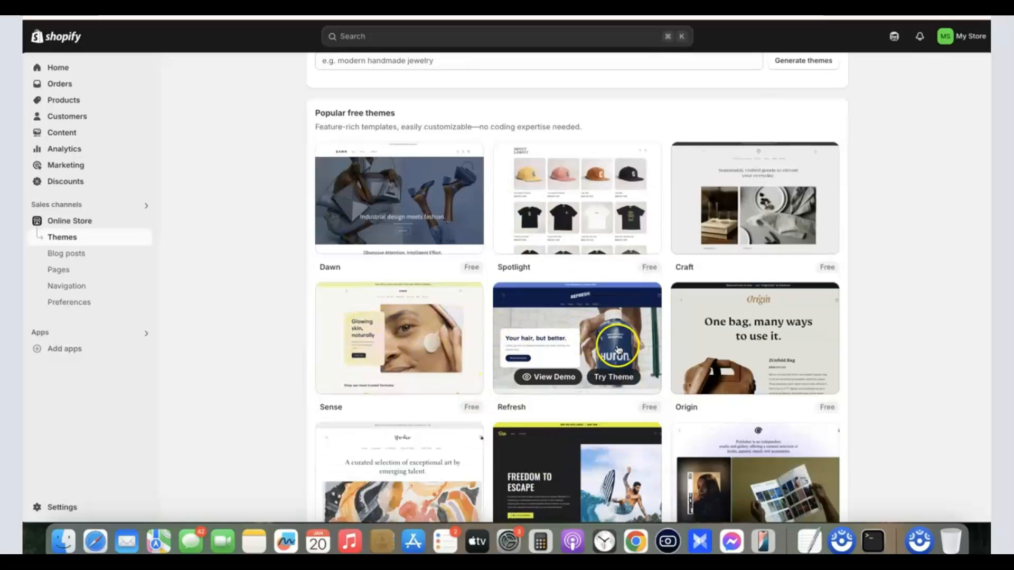
pyautogui.click(437, 285)
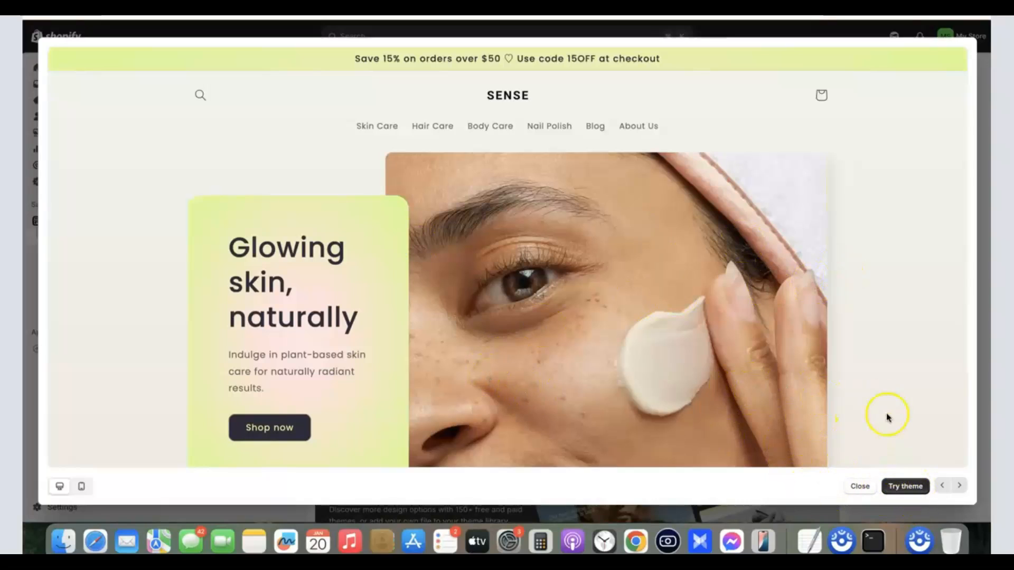
# Step: Add Sense as a draft theme and open its Home page template in the editor
pyautogui.click(905, 487)
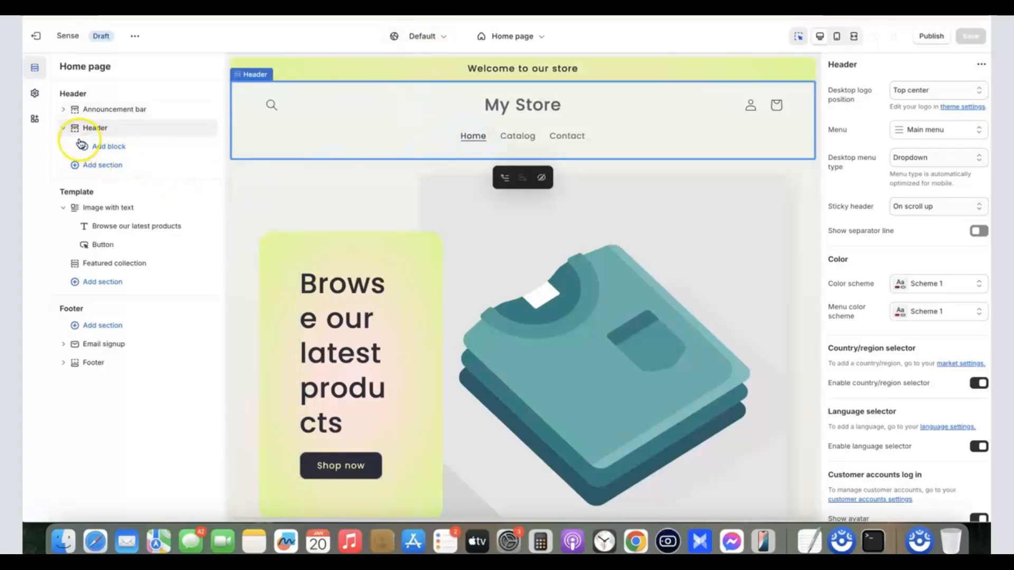
# Step: Select the 'Welcome to our store' announcement bar and open its section settings
pyautogui.moveTo(95, 128); pyautogui.dragTo(94, 120)
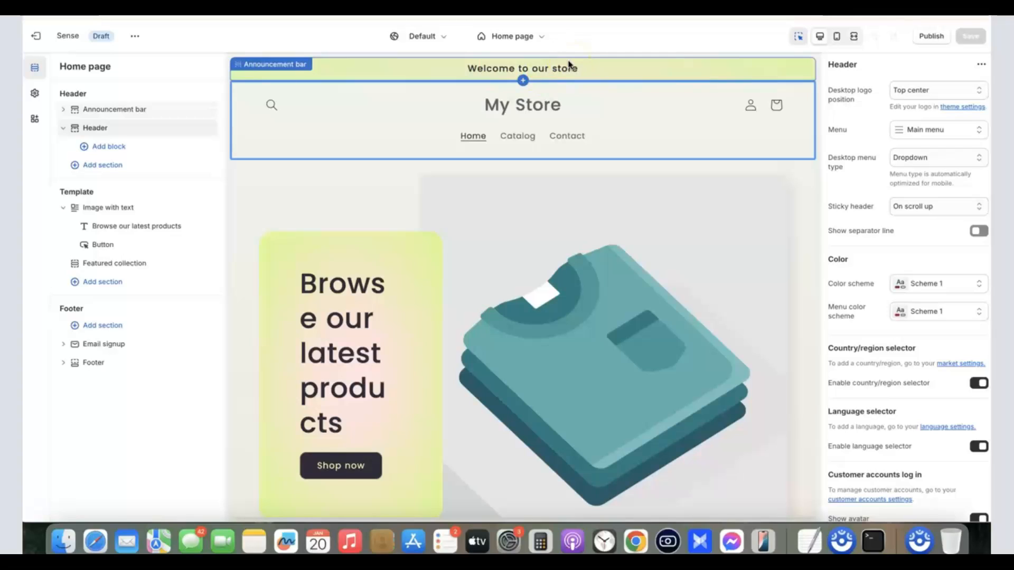
pyautogui.click(525, 69)
pyautogui.click(107, 111)
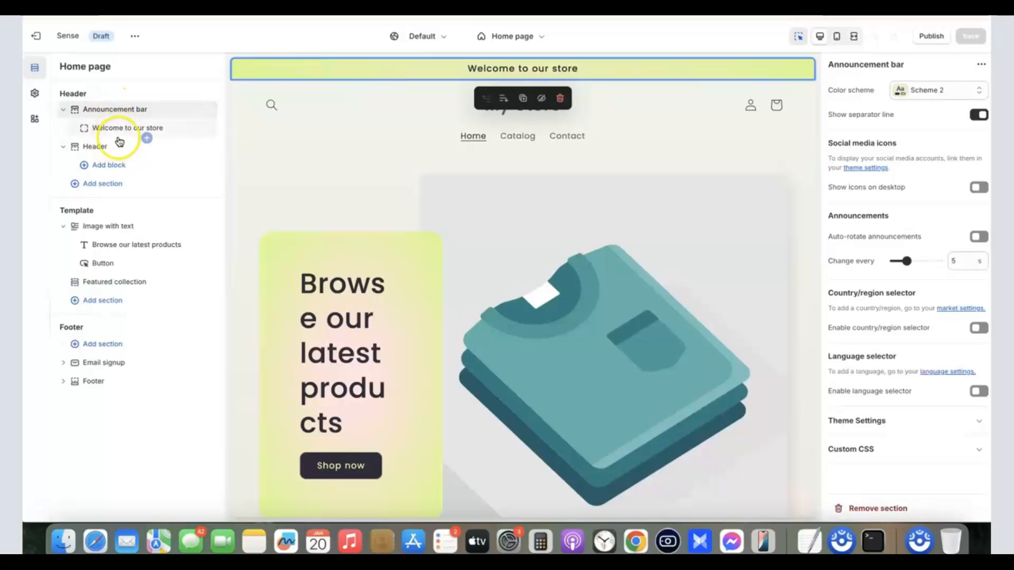
# Step: Replace the announcement text with 'Get Free Shipping on All Products'
pyautogui.click(114, 128)
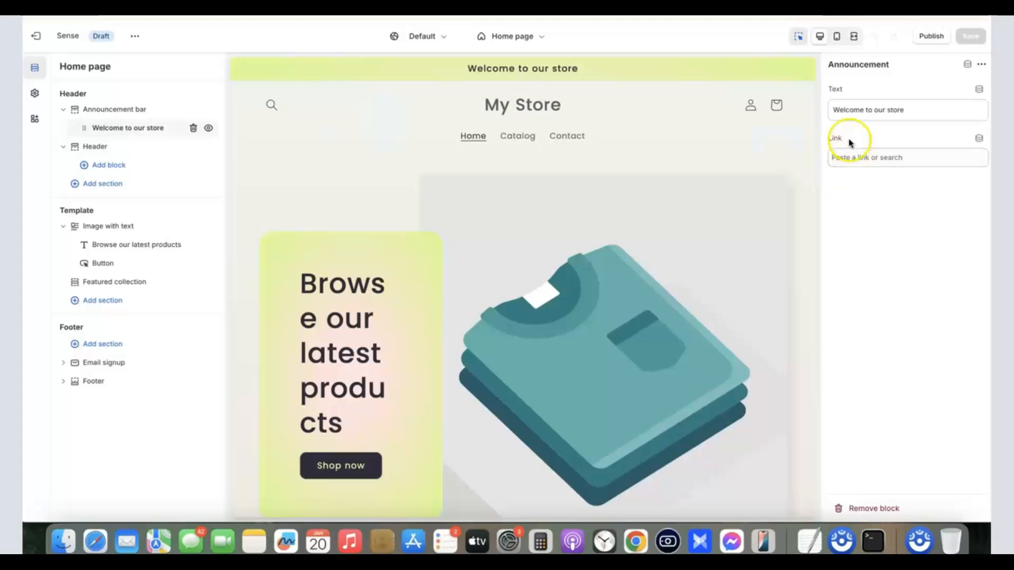
pyautogui.tripleClick(924, 110)
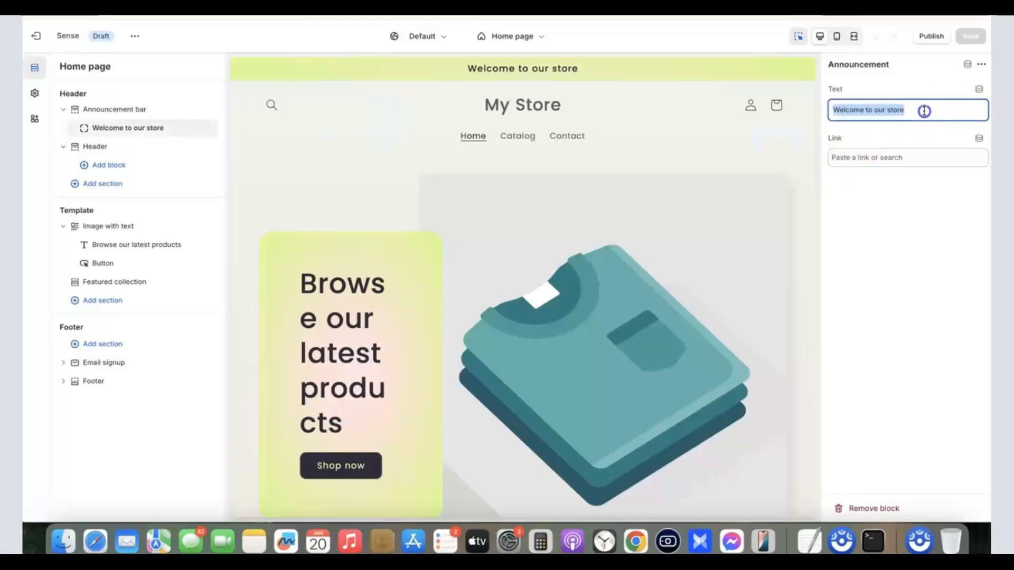
pyautogui.press('BackSpace')
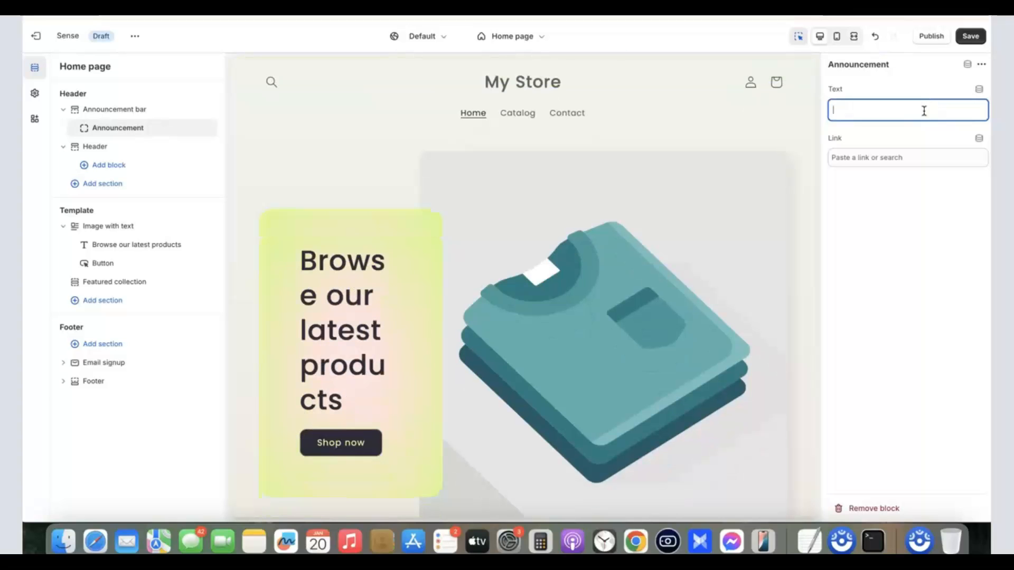
pyautogui.write('Get Free Shipping on All Products')
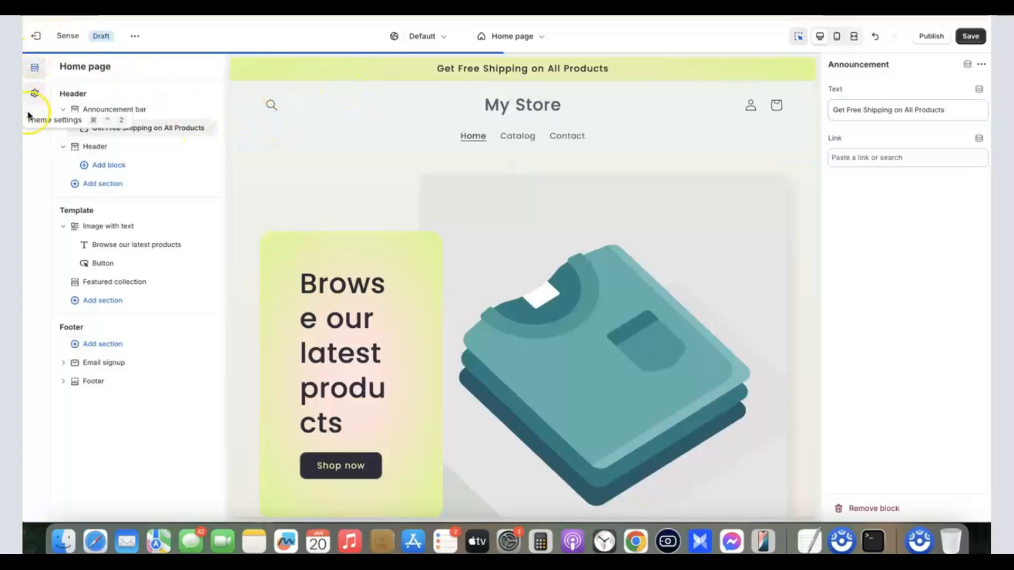
# Step: Expand the Logo options in Theme settings and close the image picker without choosing a logo
pyautogui.click(35, 94)
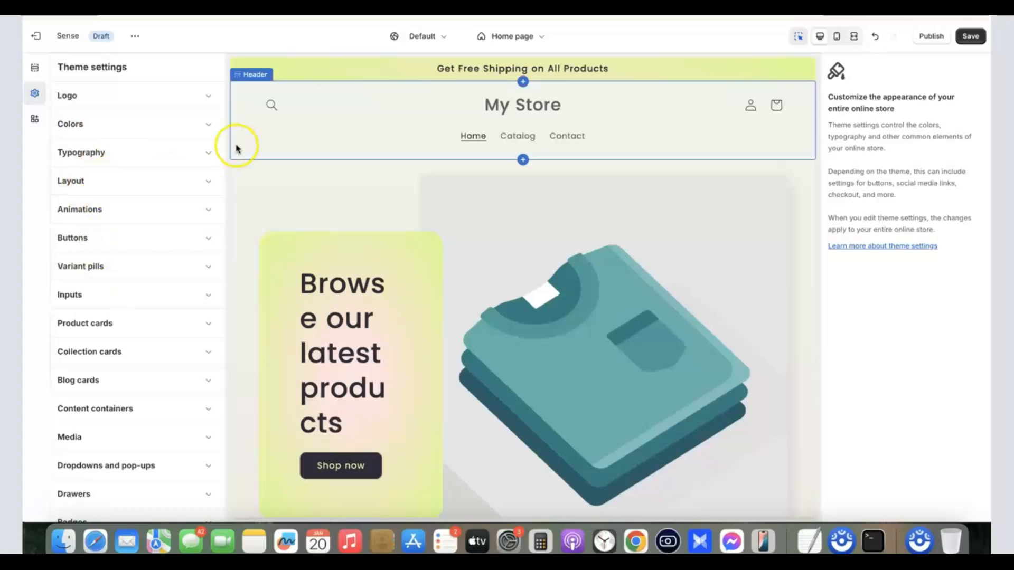
pyautogui.click(83, 100)
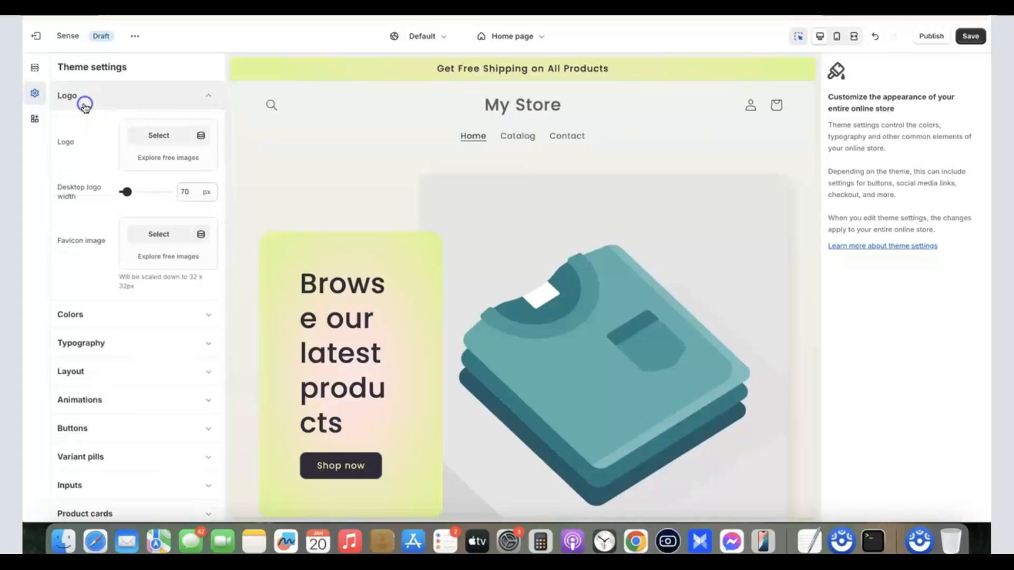
pyautogui.click(158, 136)
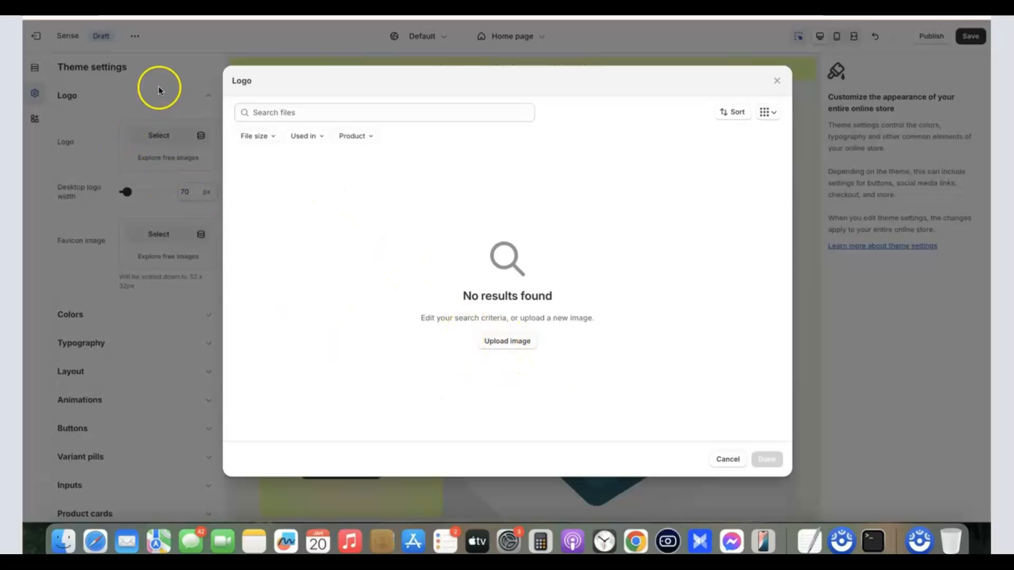
pyautogui.click(725, 460)
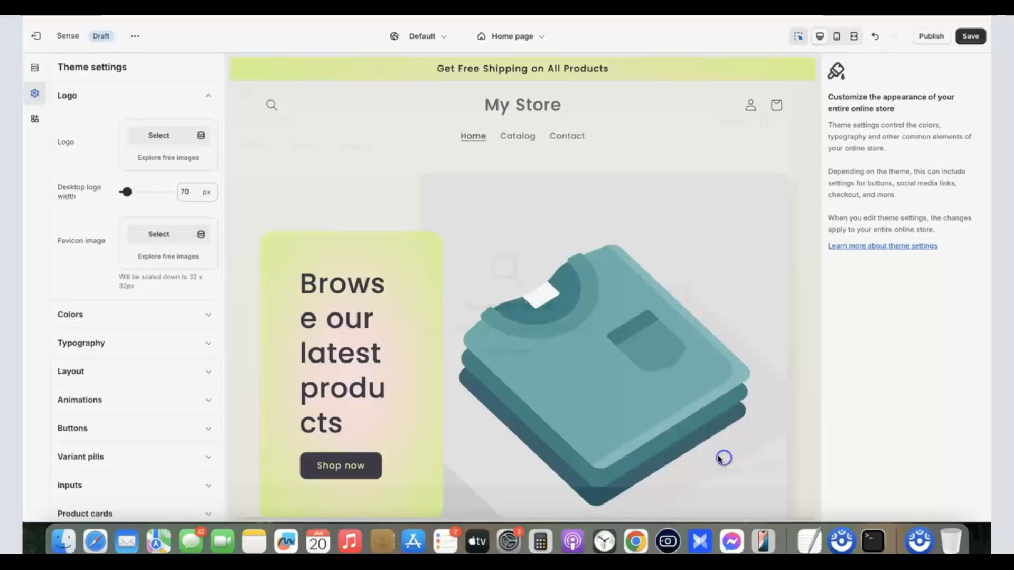
pyautogui.click(35, 96)
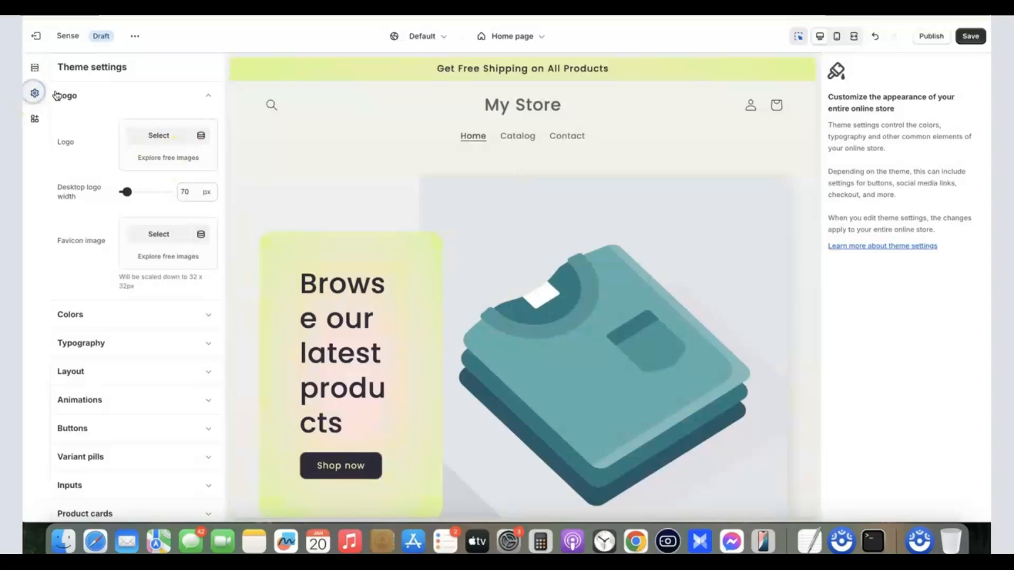
pyautogui.scroll(-3, 79, 216)
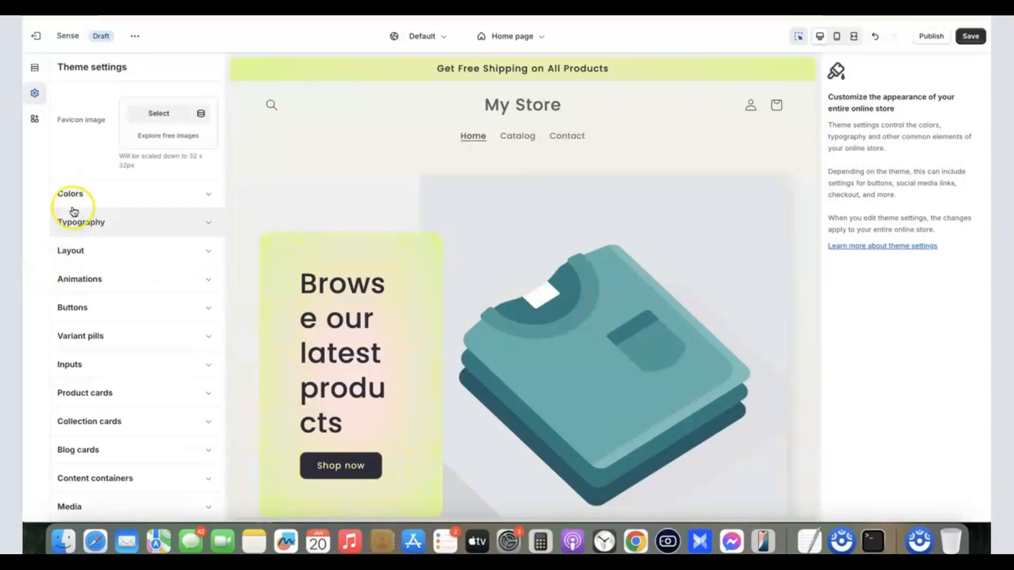
# Step: Remove Scheme 1's background gradient in Colors and go back to the theme settings overview
pyautogui.click(199, 195)
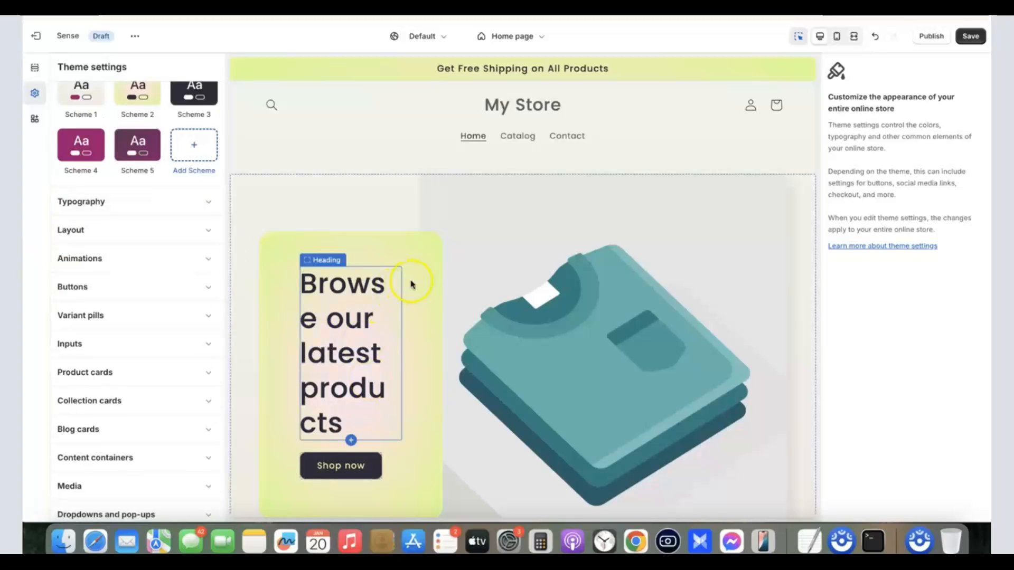
pyautogui.scroll(-15, 367, 264)
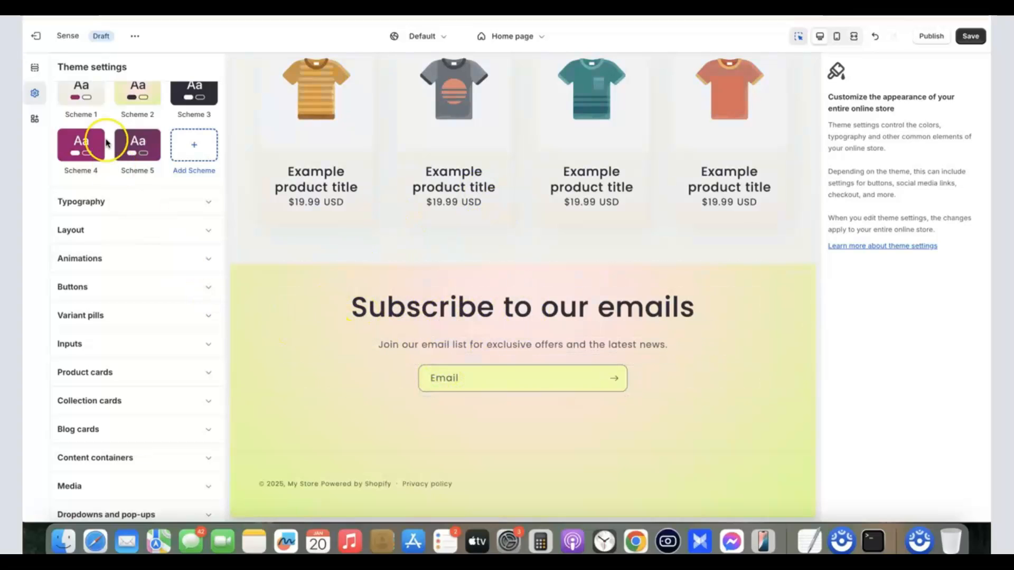
pyautogui.scroll(3, 121, 153)
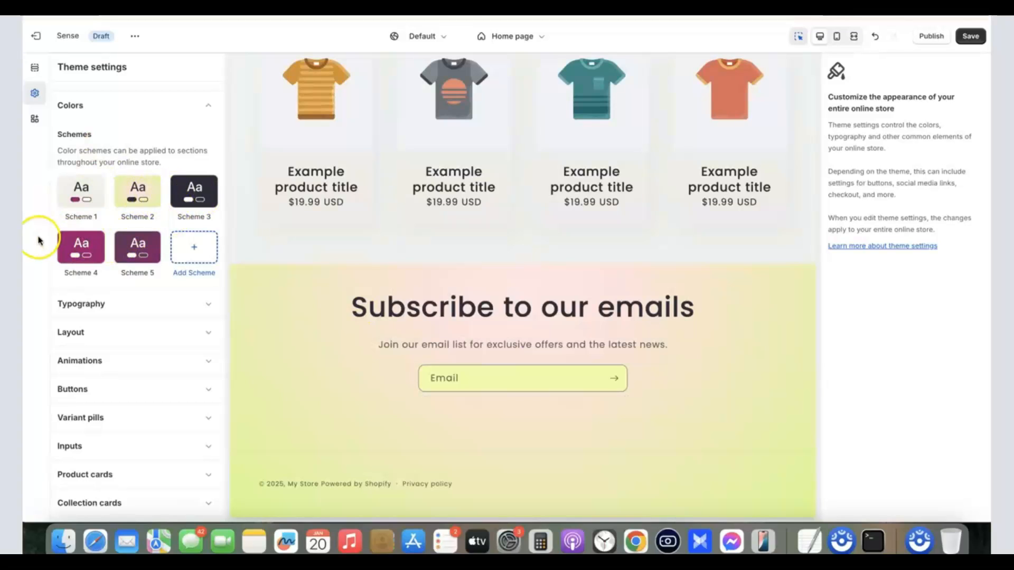
pyautogui.click(82, 191)
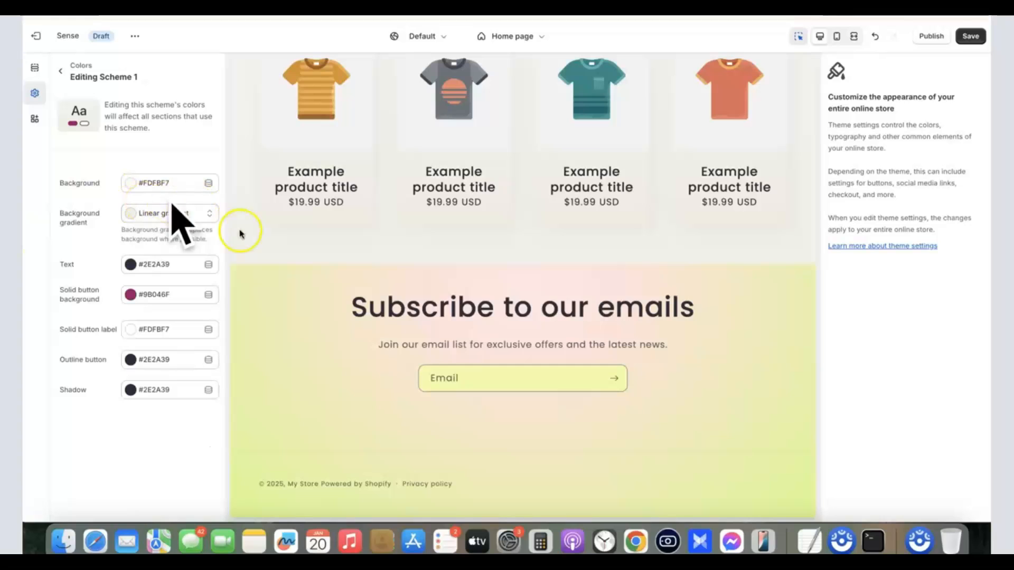
pyautogui.click(133, 218)
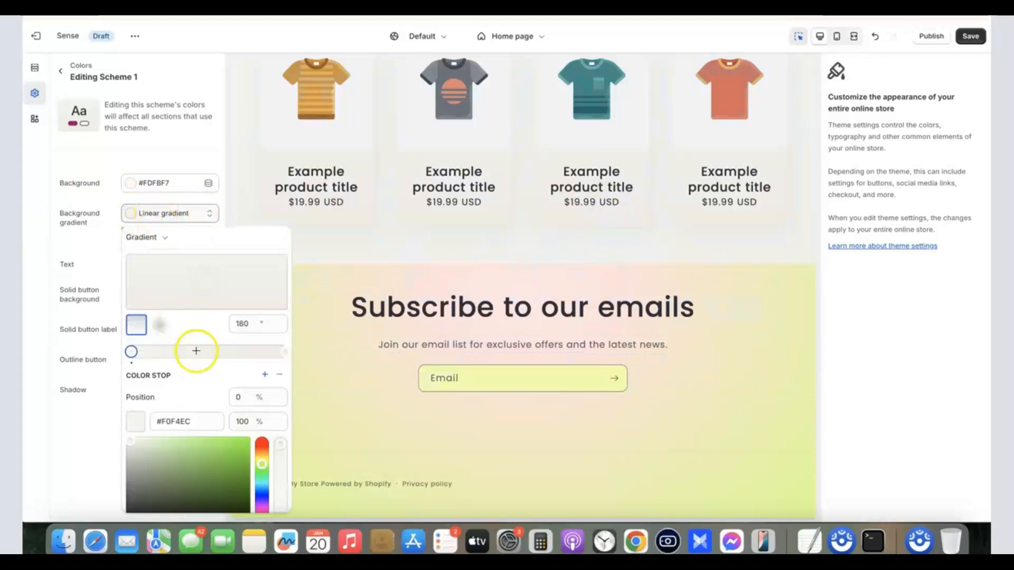
pyautogui.moveTo(133, 445); pyautogui.dragTo(137, 491)
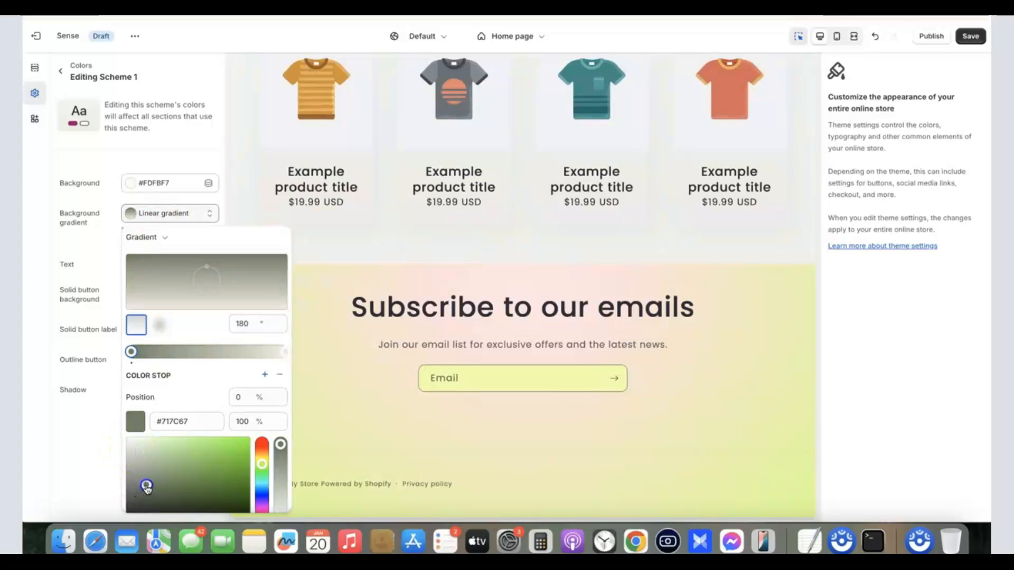
pyautogui.scroll(-5, 233, 455)
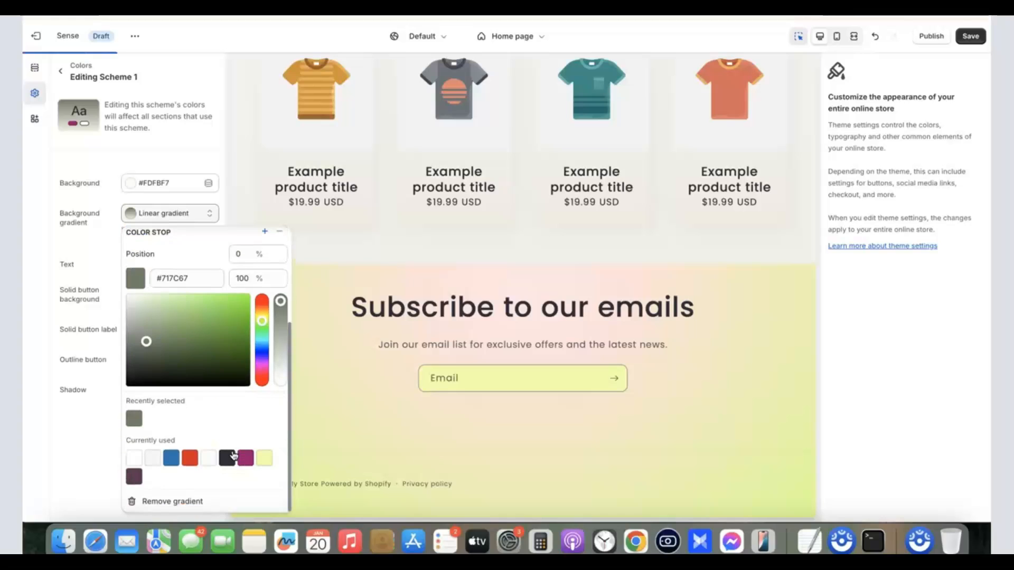
pyautogui.click(165, 501)
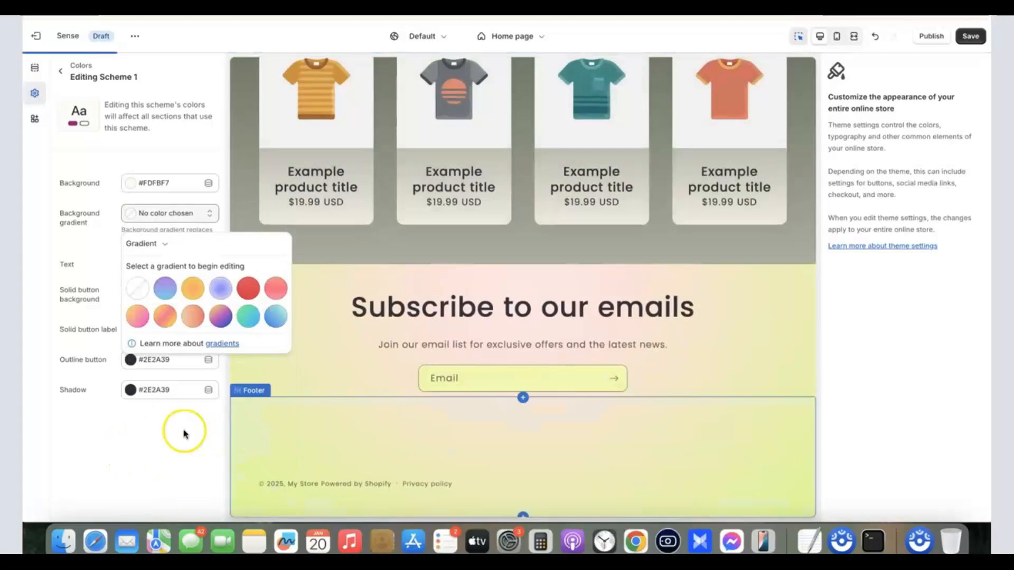
pyautogui.click(183, 432)
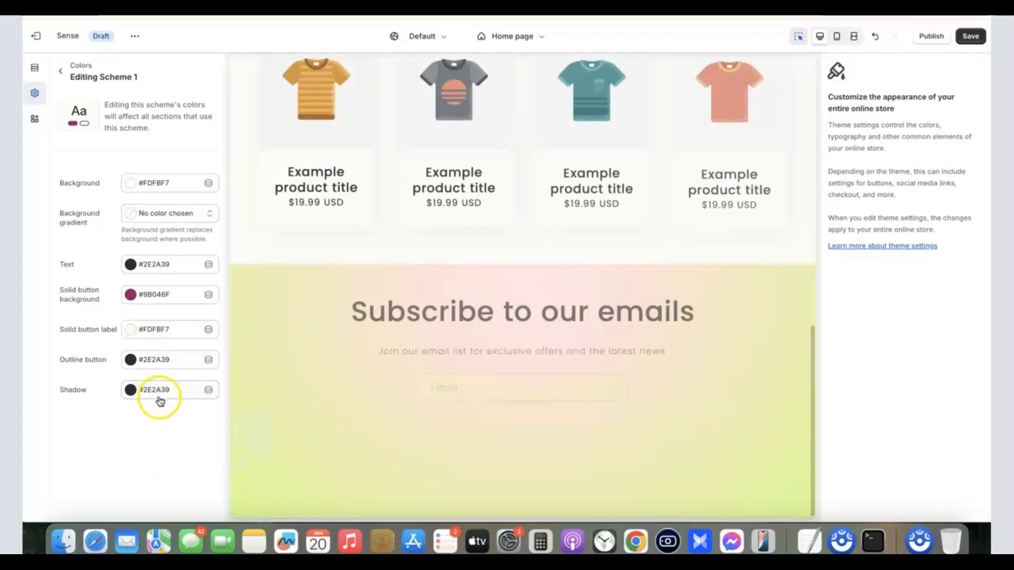
pyautogui.click(61, 70)
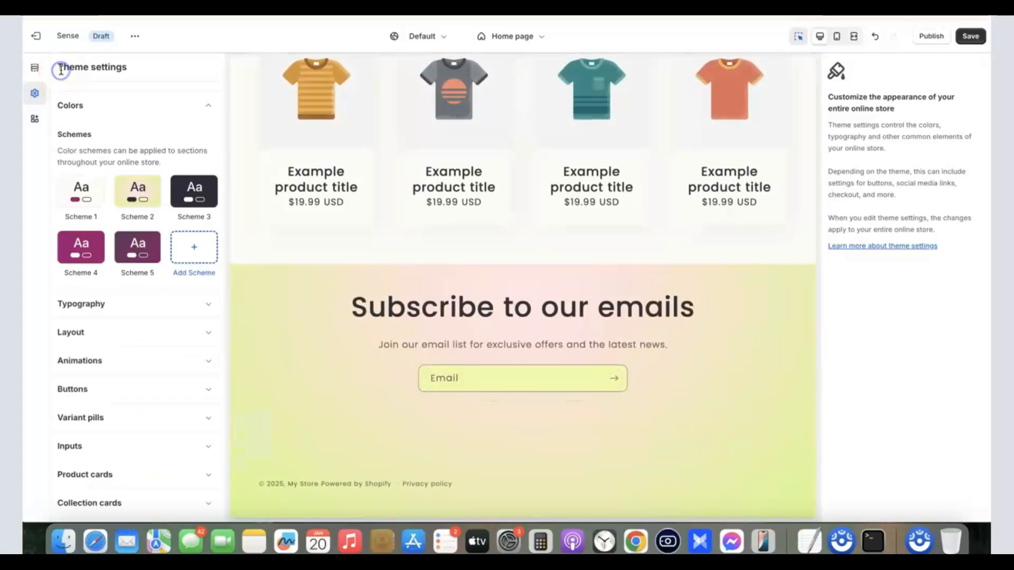
# Step: Scroll through Sense Theme settings, expanding and collapsing the button border and shadow options
pyautogui.scroll(-3, 99, 152)
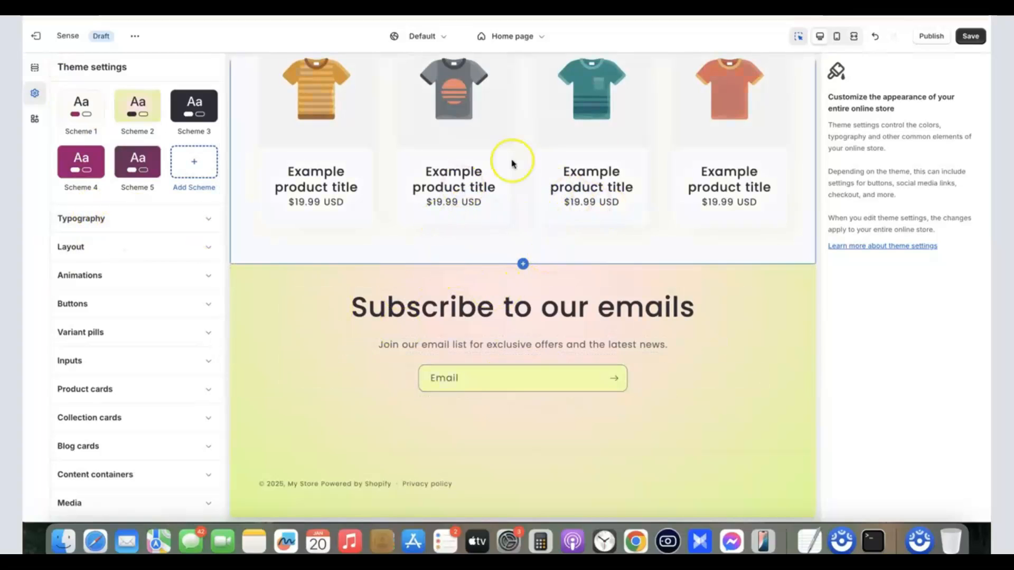
pyautogui.scroll(10, 541, 190)
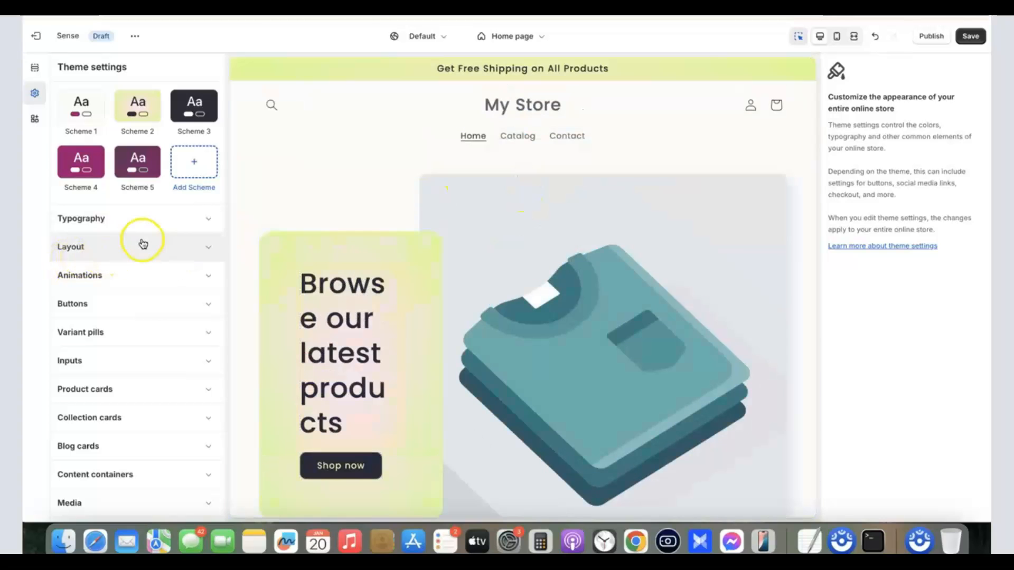
pyautogui.scroll(-2, 142, 243)
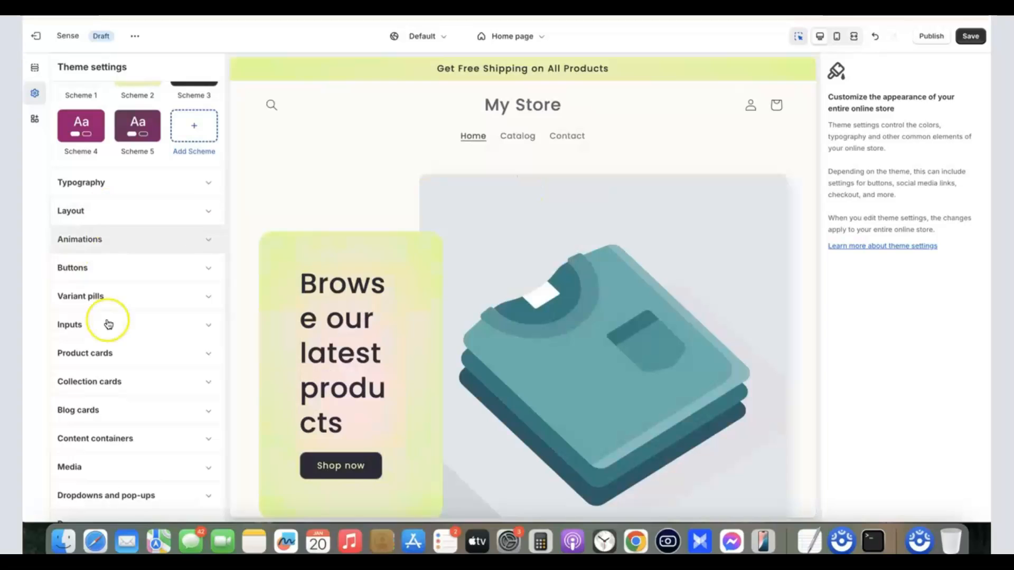
pyautogui.scroll(-5, 332, 389)
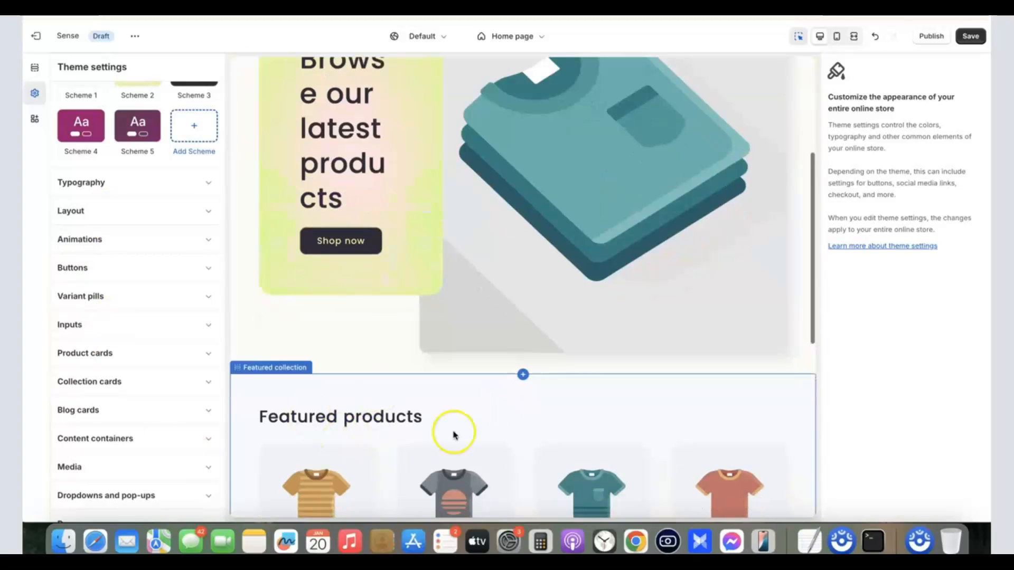
pyautogui.scroll(-3, 528, 389)
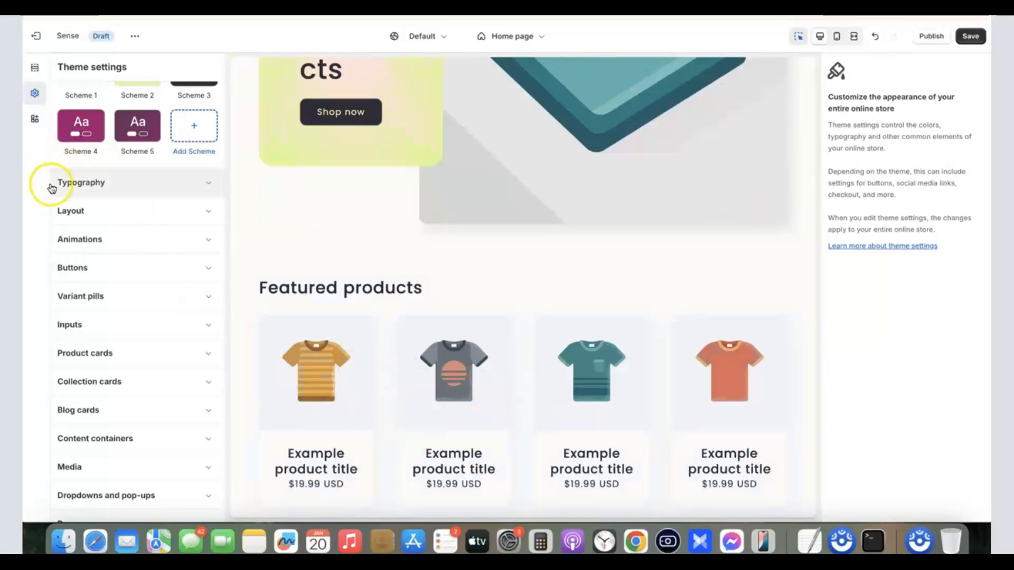
pyautogui.click(206, 266)
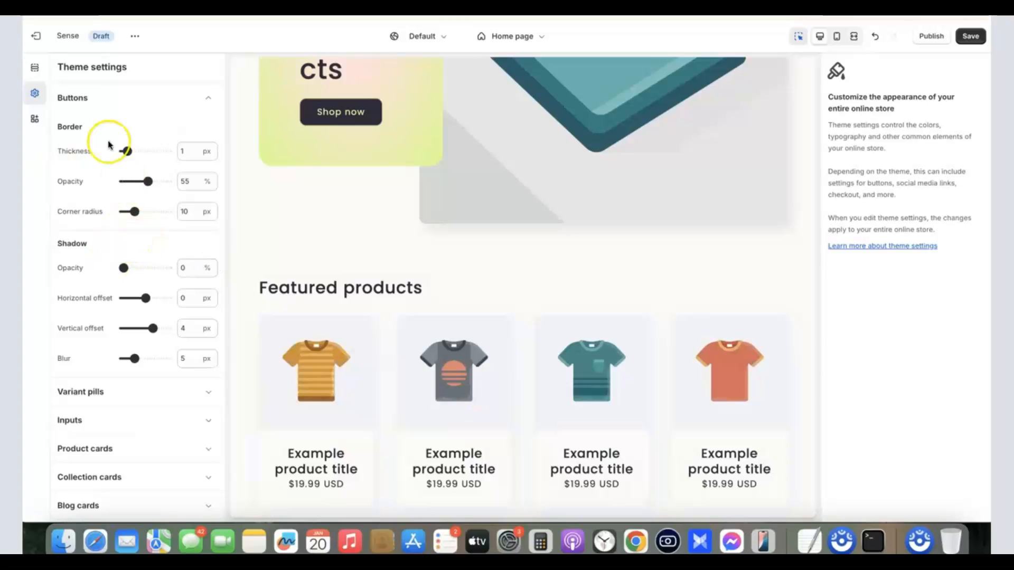
pyautogui.scroll(-10, 124, 280)
pyautogui.scroll(10, 125, 288)
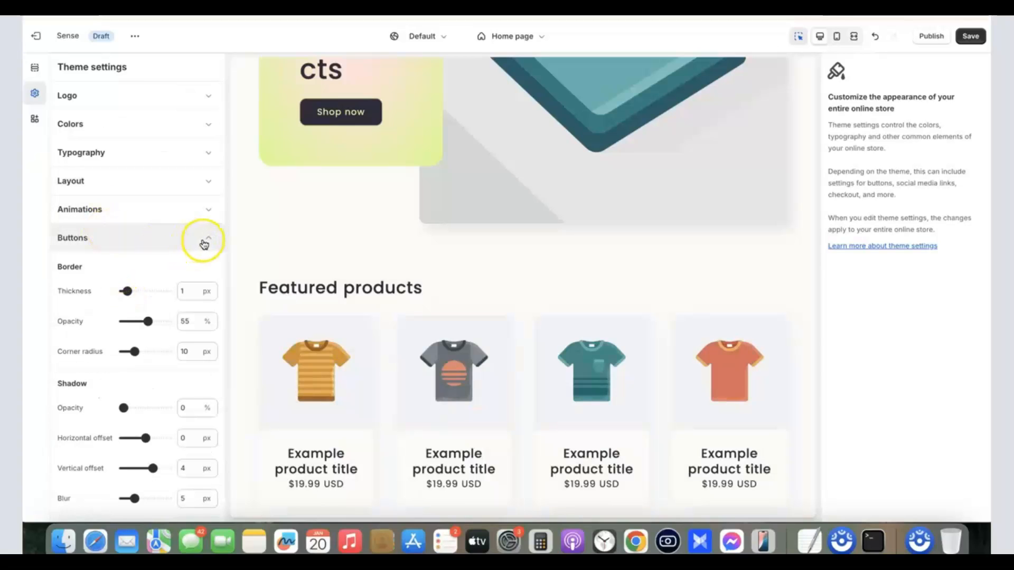
pyautogui.click(204, 244)
# Step: Return the home page preview to the top, showing the free-shipping announcement
pyautogui.scroll(-2, 118, 233)
pyautogui.scroll(-5, 91, 264)
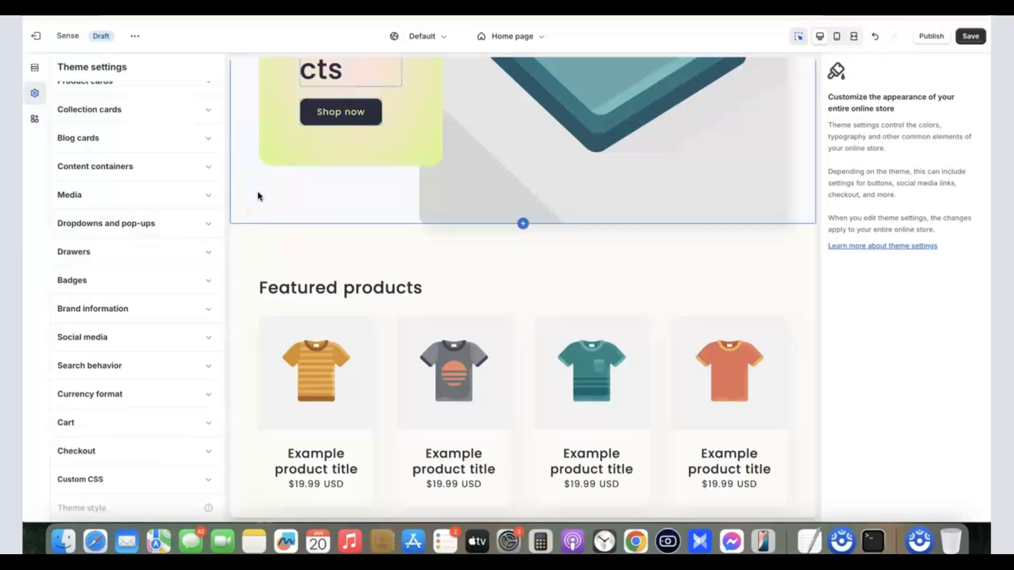
pyautogui.scroll(6, 257, 196)
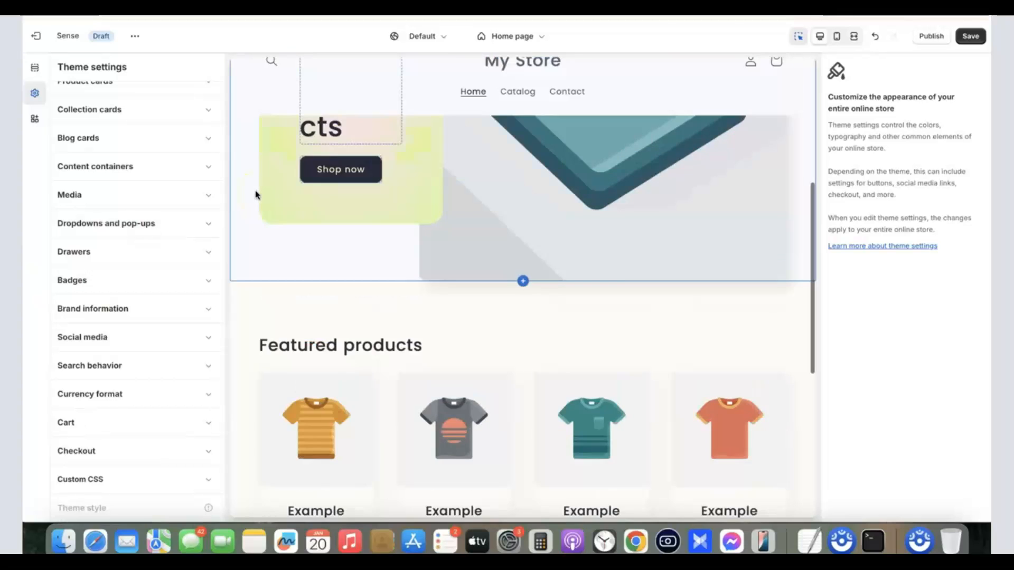
pyautogui.click(251, 168)
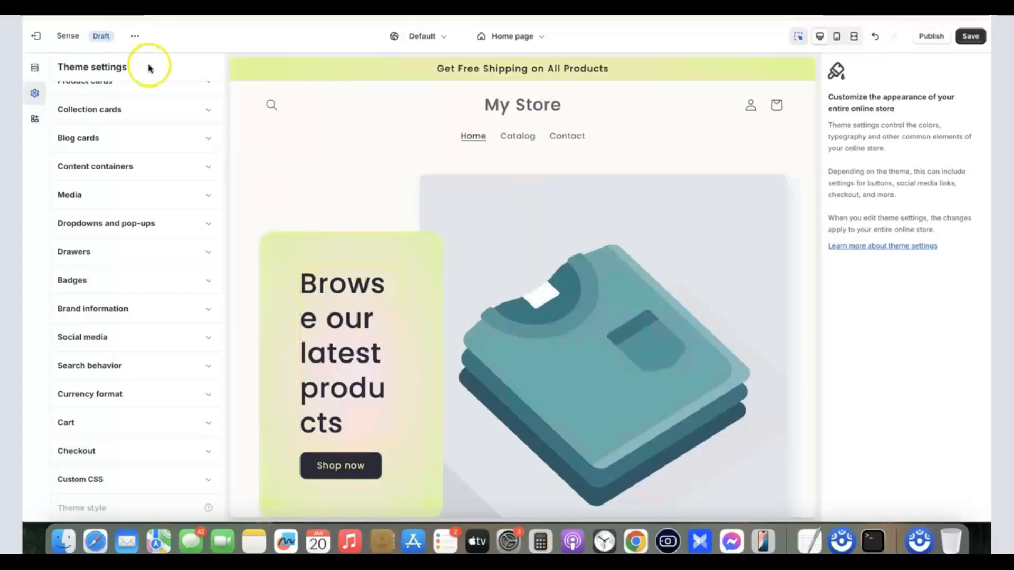
# Step: Leave the theme editor without saving and bring up Add apps from the admin sidebar
pyautogui.click(36, 36)
pyautogui.click(649, 302)
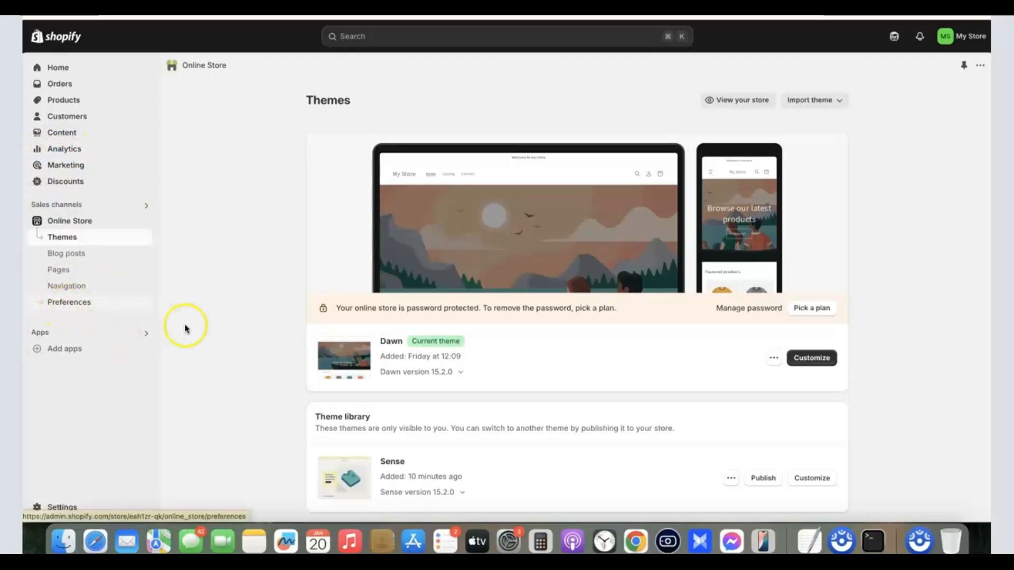
pyautogui.click(63, 350)
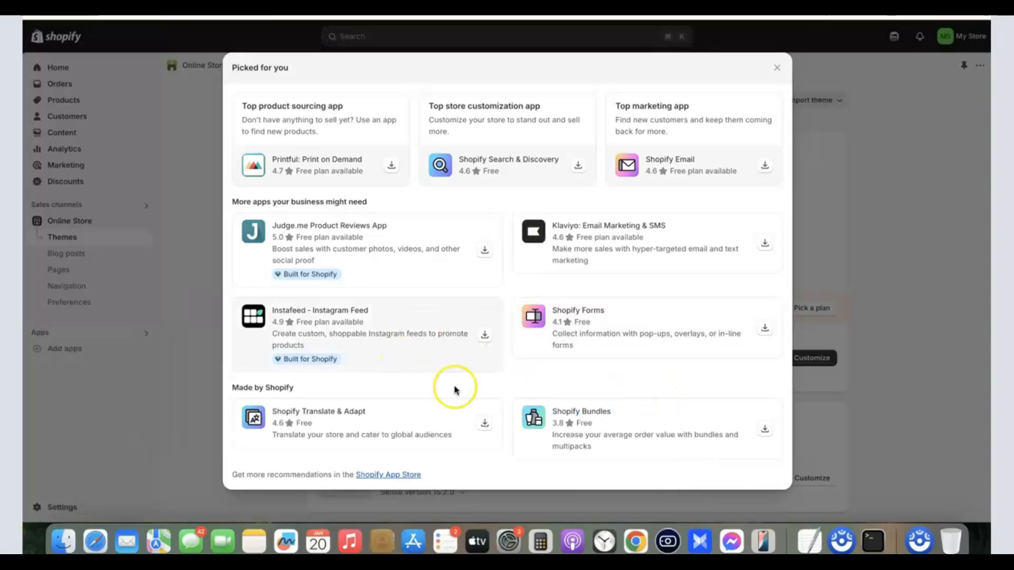
# Step: Go to the Shopify App Store home page and browse apps popular with similar stores
pyautogui.click(386, 475)
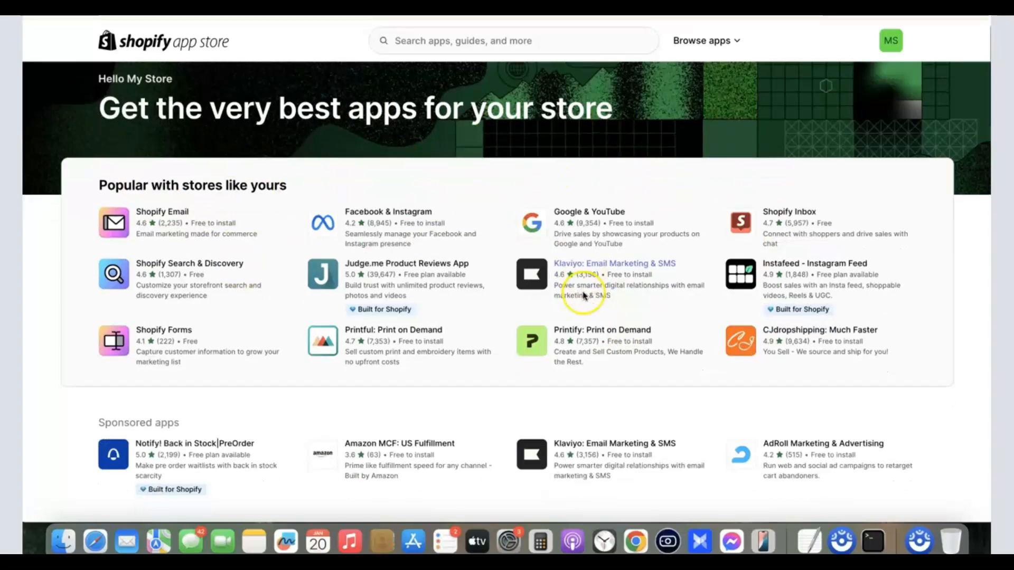
pyautogui.scroll(-5, 583, 294)
pyautogui.scroll(-3, 583, 295)
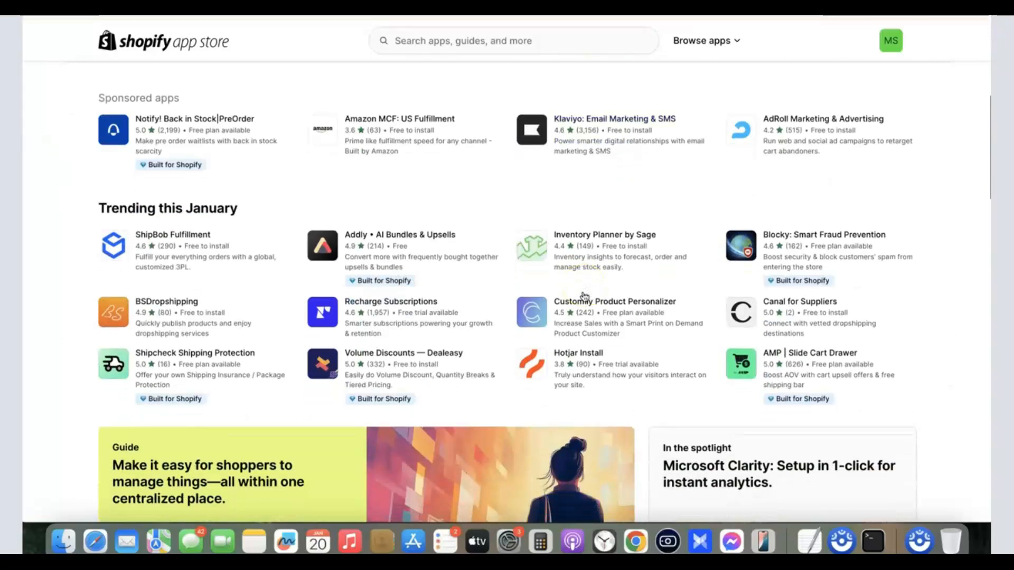
pyautogui.scroll(8, 583, 295)
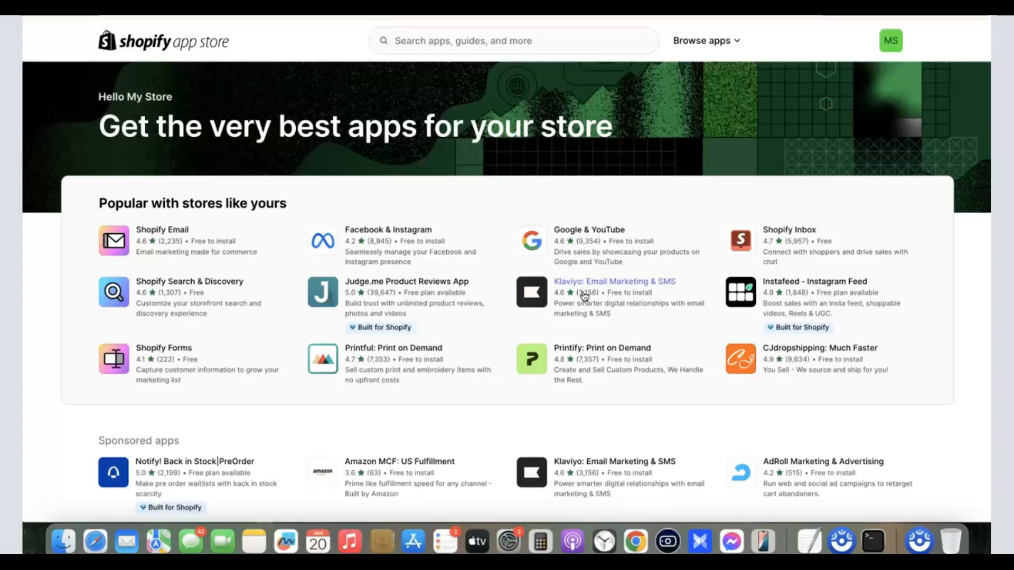
pyautogui.click(530, 286)
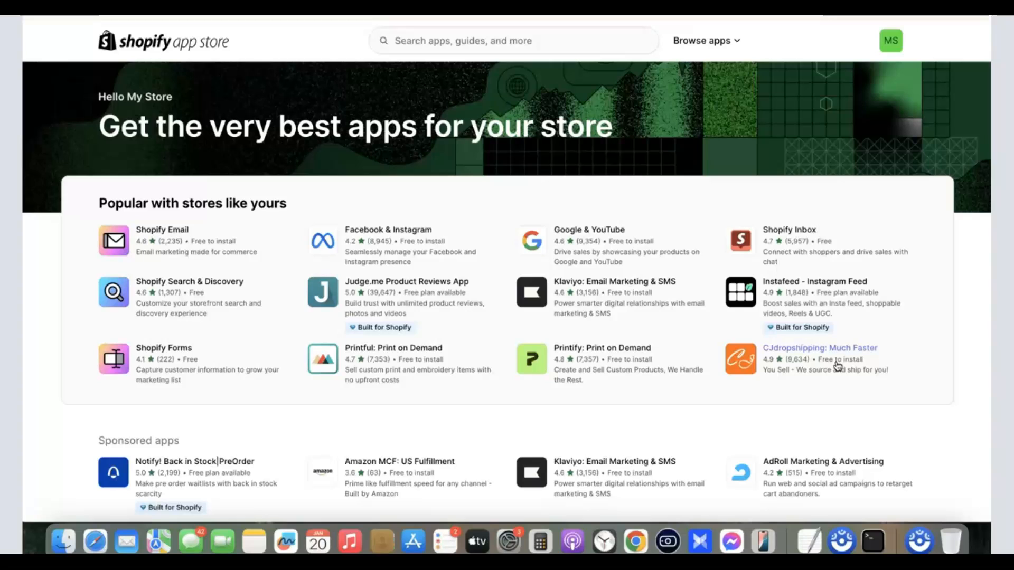
# Step: Search 'Ds', pick DSers-AliExpress Dropshipping and install it, approving its data access
pyautogui.click(474, 42)
pyautogui.write('Dser')
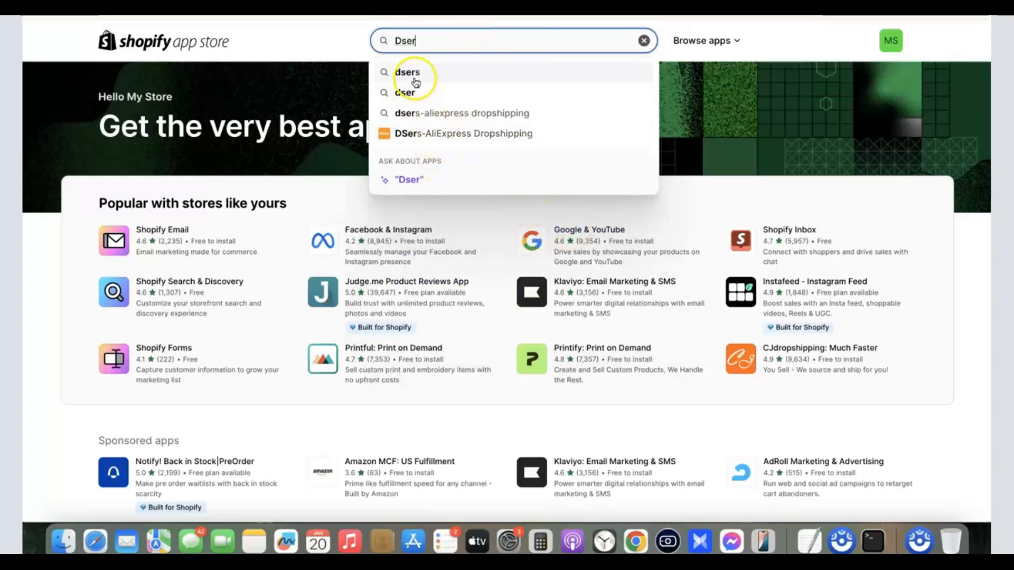
pyautogui.click(434, 135)
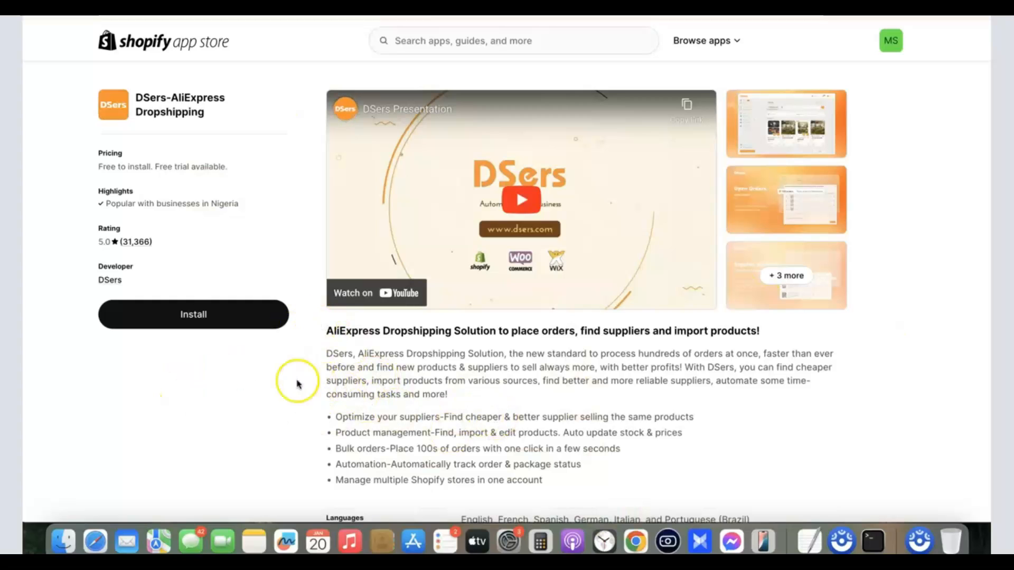
pyautogui.click(194, 323)
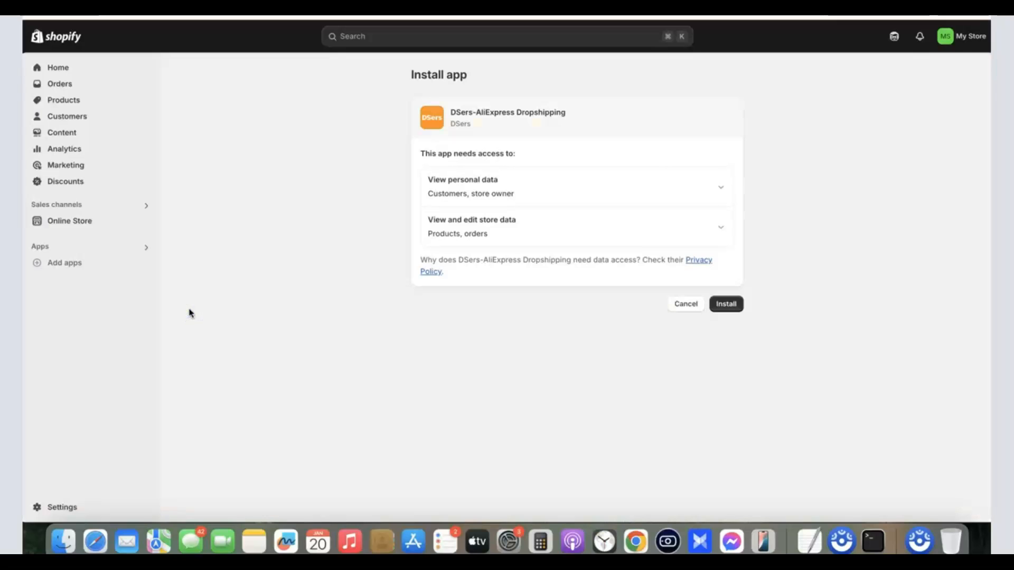
pyautogui.click(727, 304)
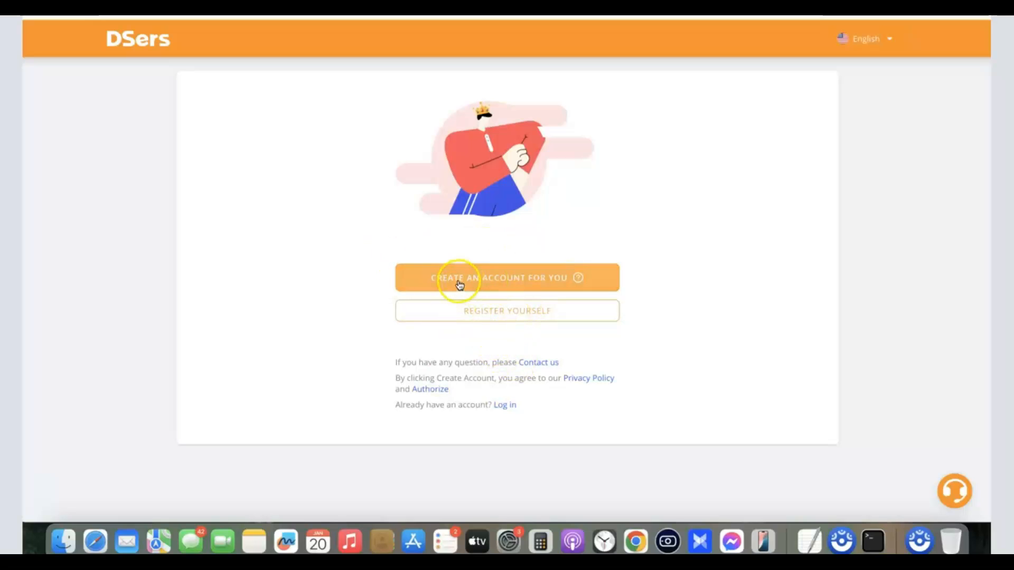
# Step: Let DSers create an account automatically and choose the free Basic plan
pyautogui.click(483, 282)
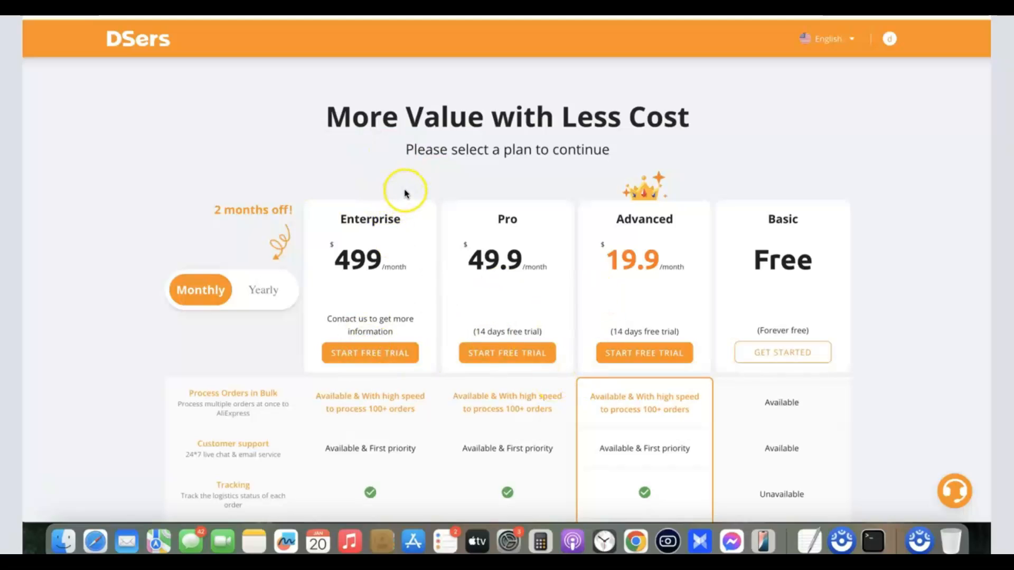
pyautogui.scroll(-2, 838, 165)
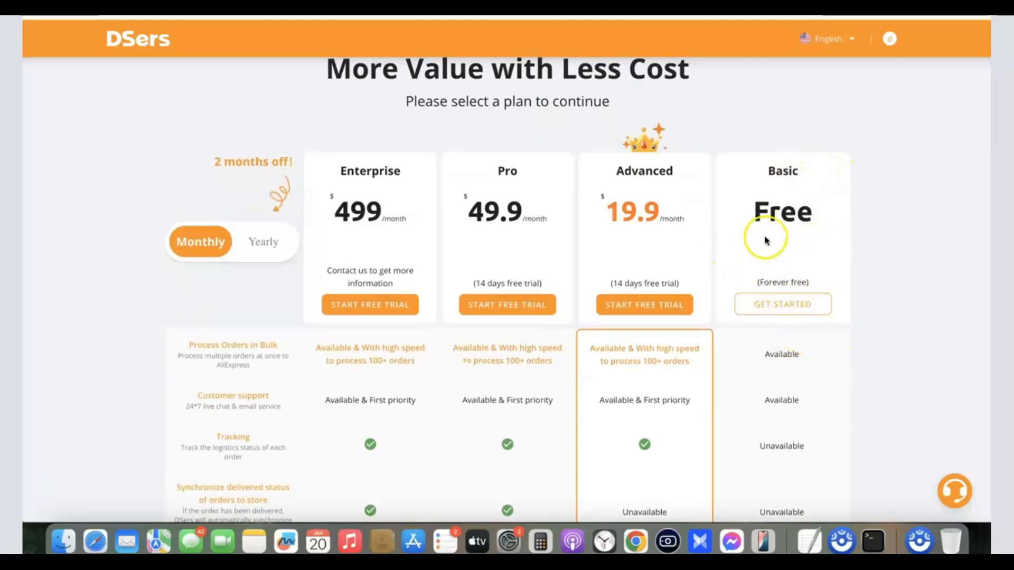
pyautogui.scroll(-1, 755, 264)
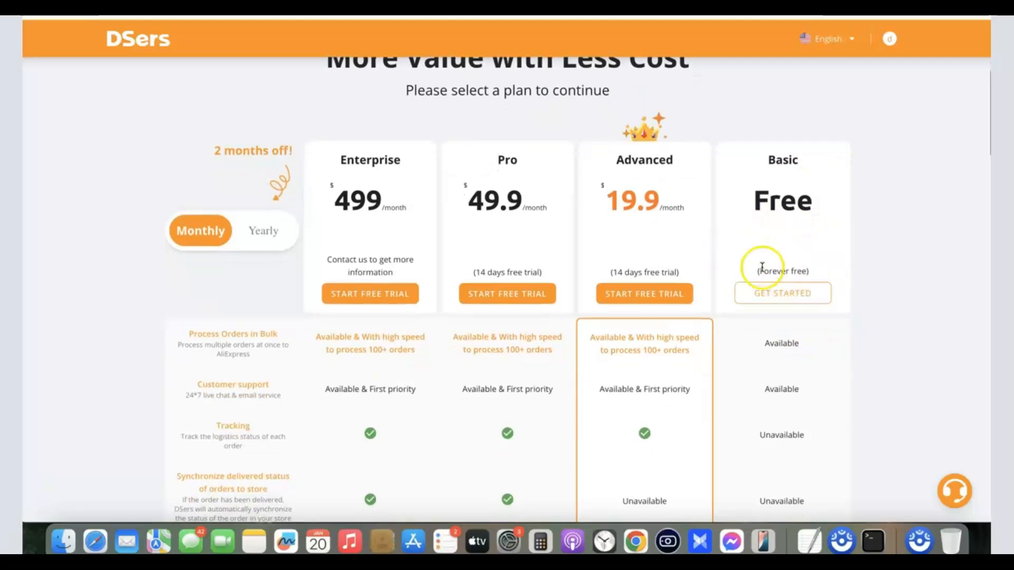
pyautogui.click(775, 285)
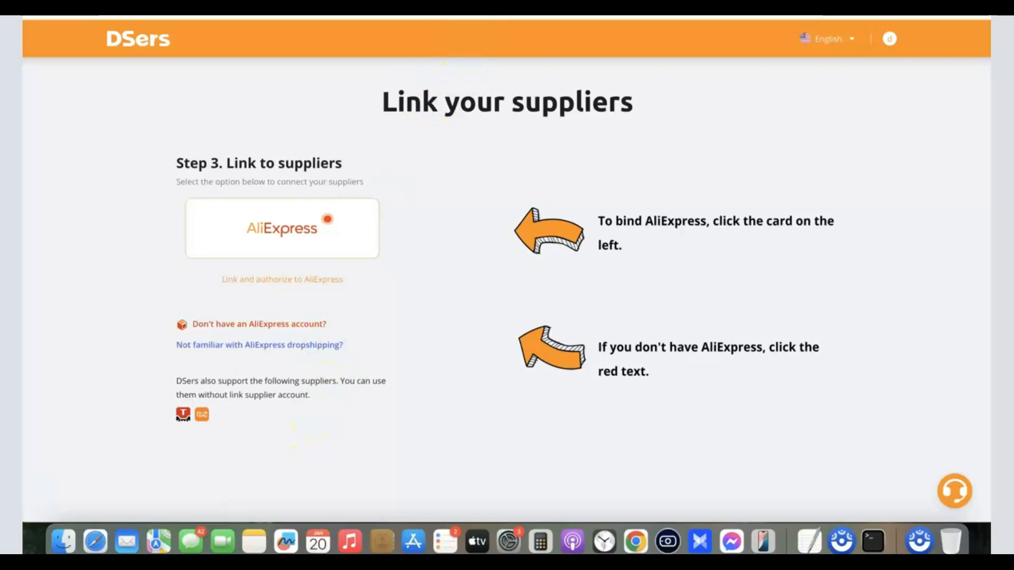
pyautogui.press('super+t')
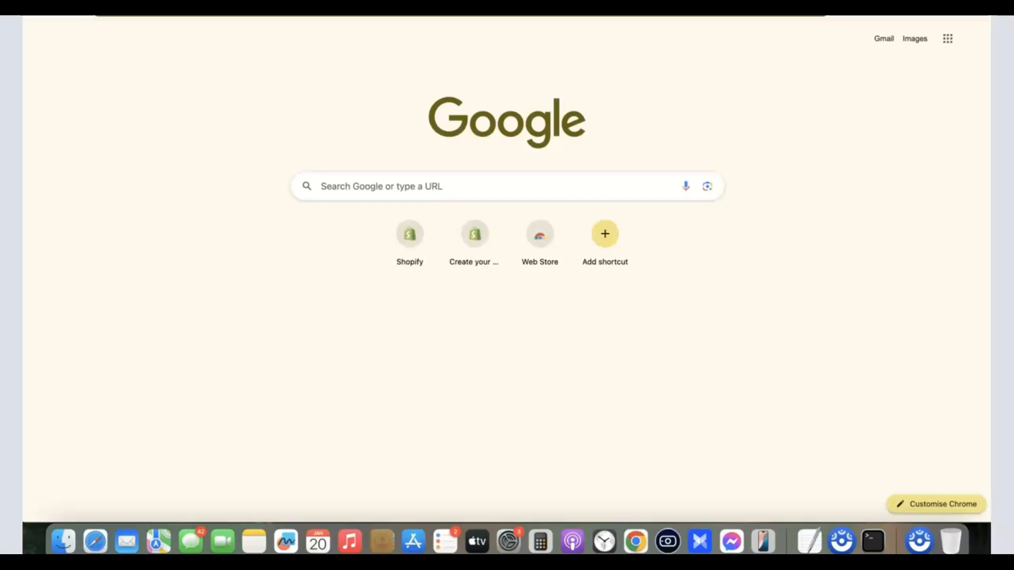
# Step: Search Google for 'Aliexpress' in the new tab and open the AliExpress website
pyautogui.click(459, 9)
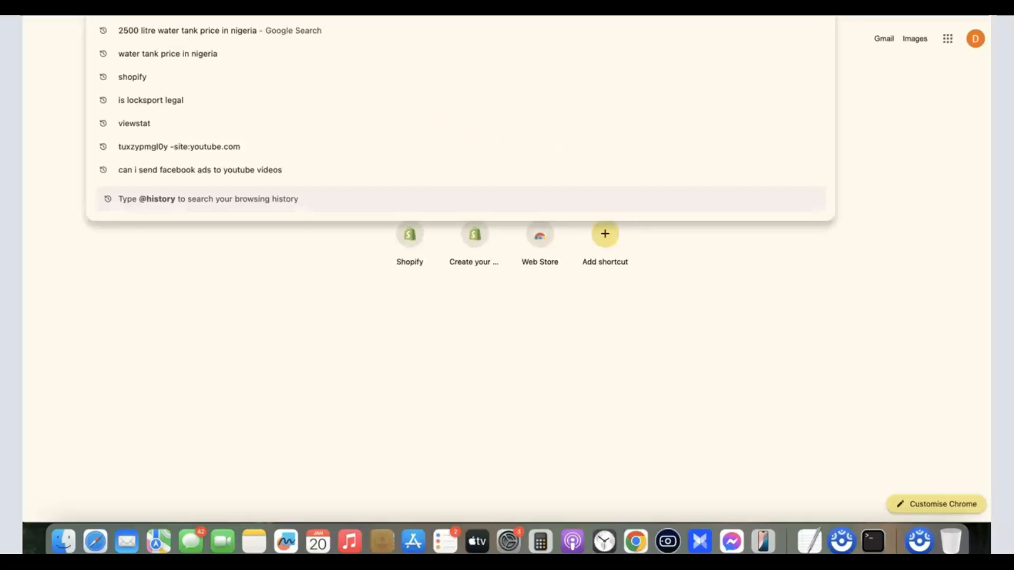
pyautogui.write('Alie')
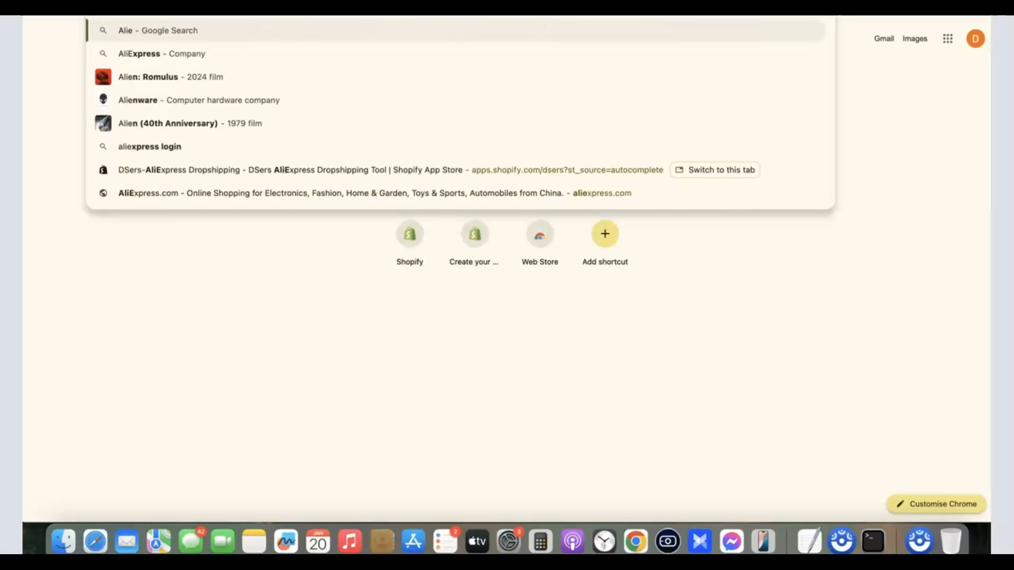
pyautogui.write('xpress')
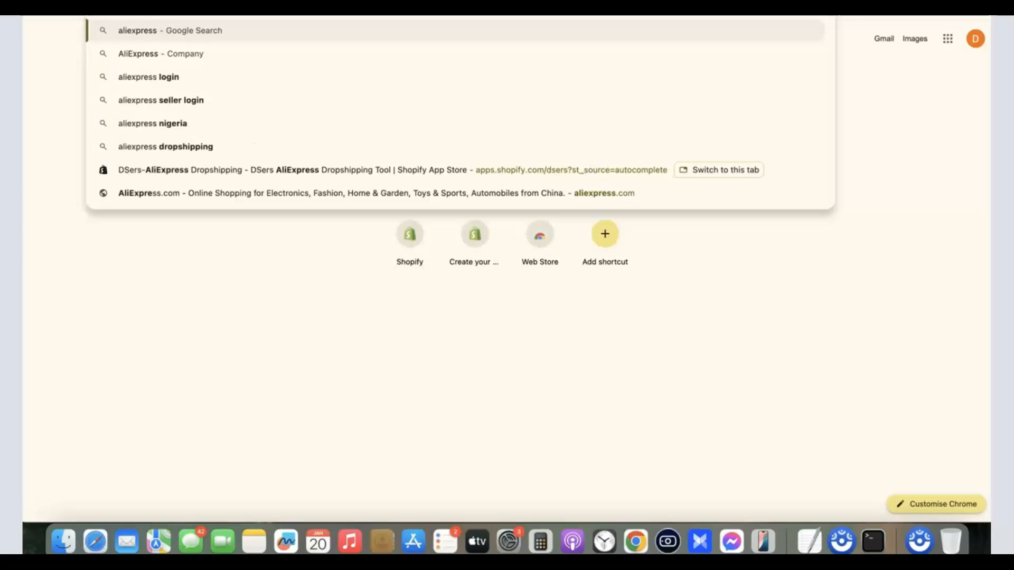
pyautogui.press('Return')
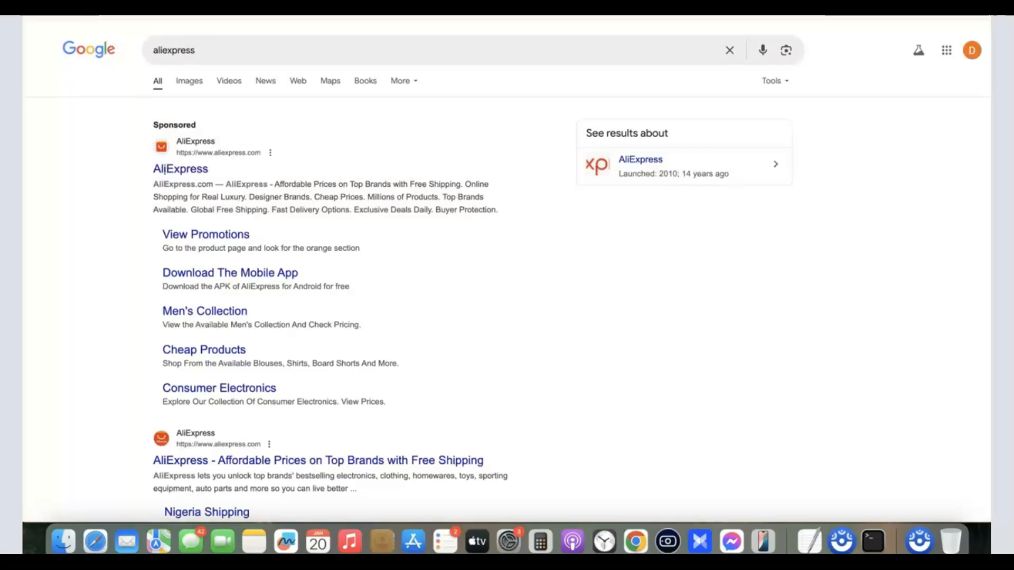
pyautogui.scroll(-5, 355, 207)
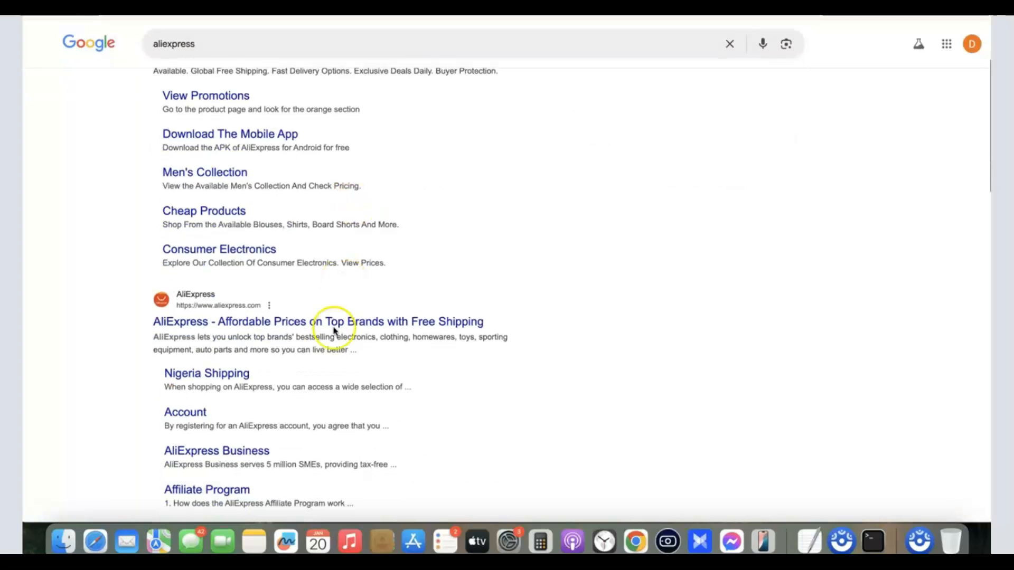
pyautogui.click(262, 324)
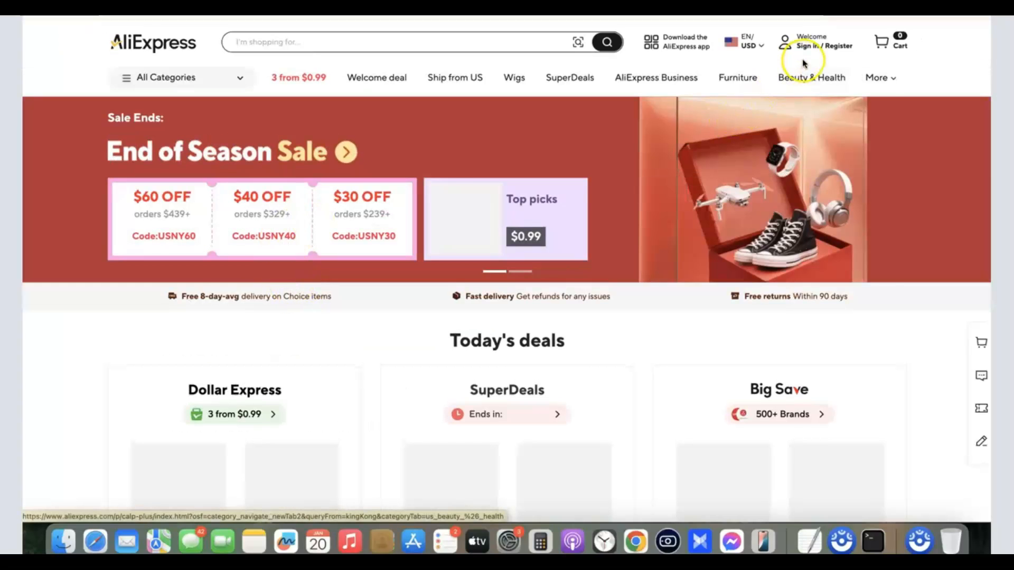
# Step: Sign in to AliExpress with the account e-mail address and password
pyautogui.moveTo(806, 41)
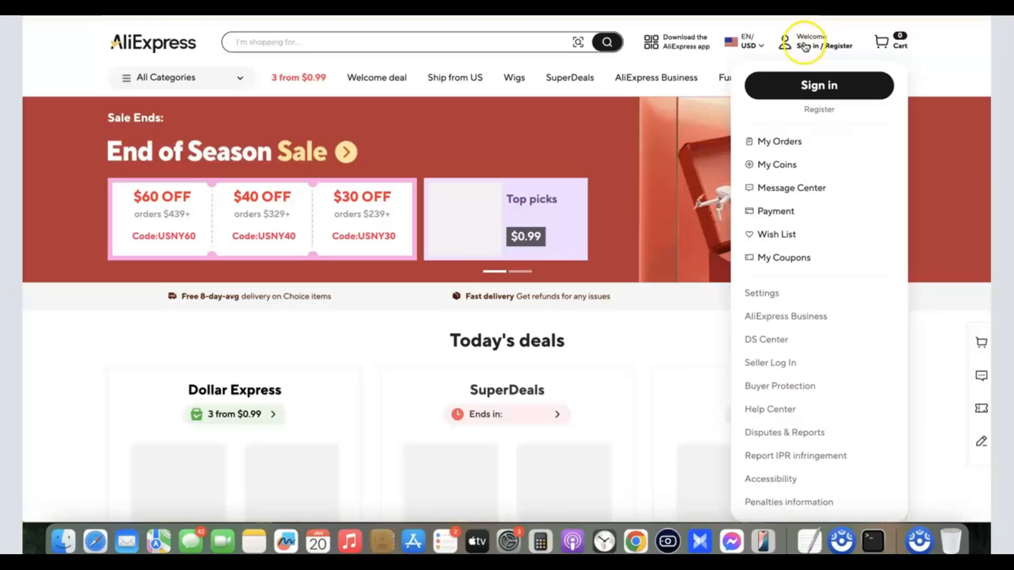
pyautogui.click(808, 87)
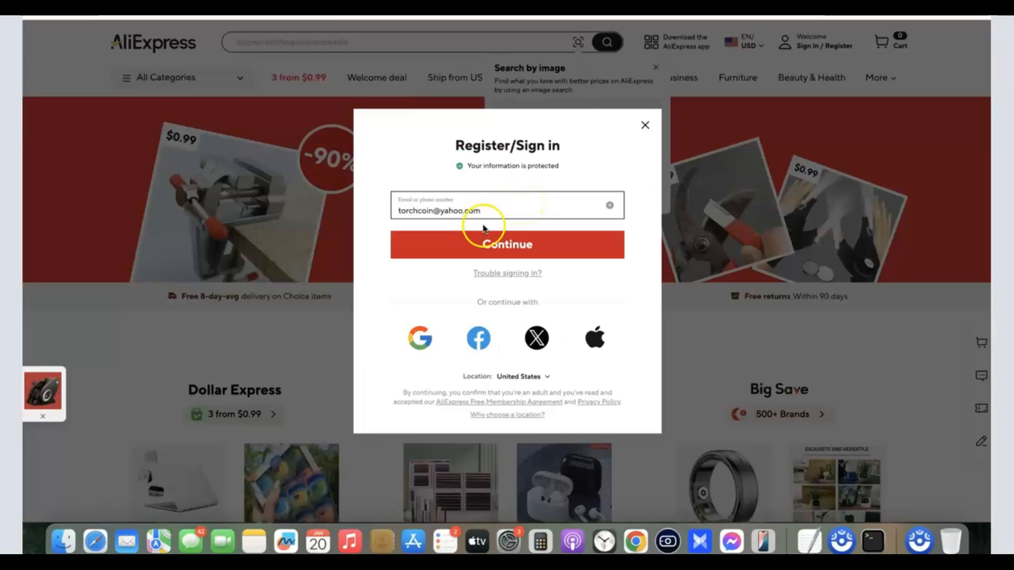
pyautogui.click(485, 247)
pyautogui.click(447, 241)
pyautogui.write('********')
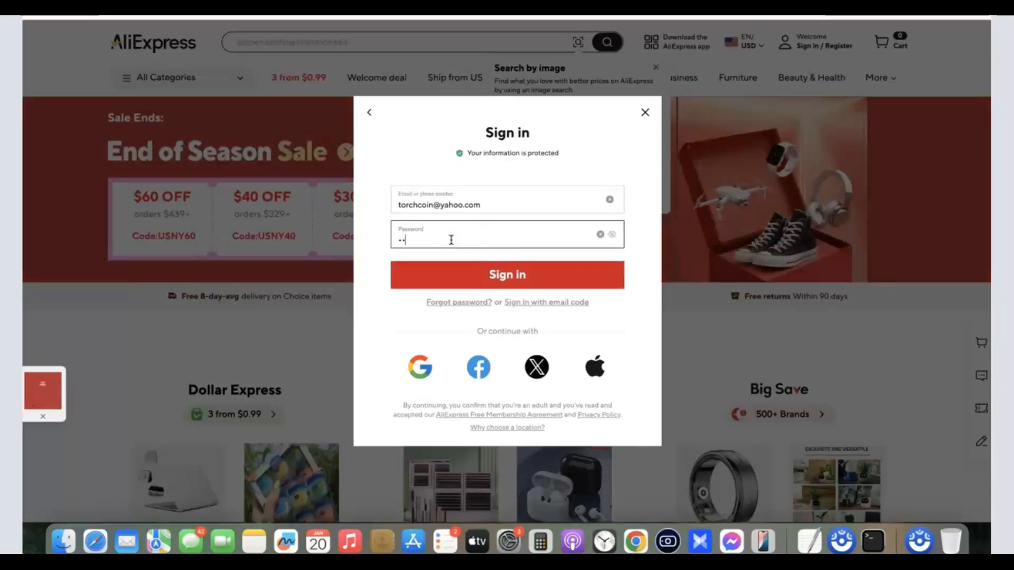
pyautogui.click(507, 276)
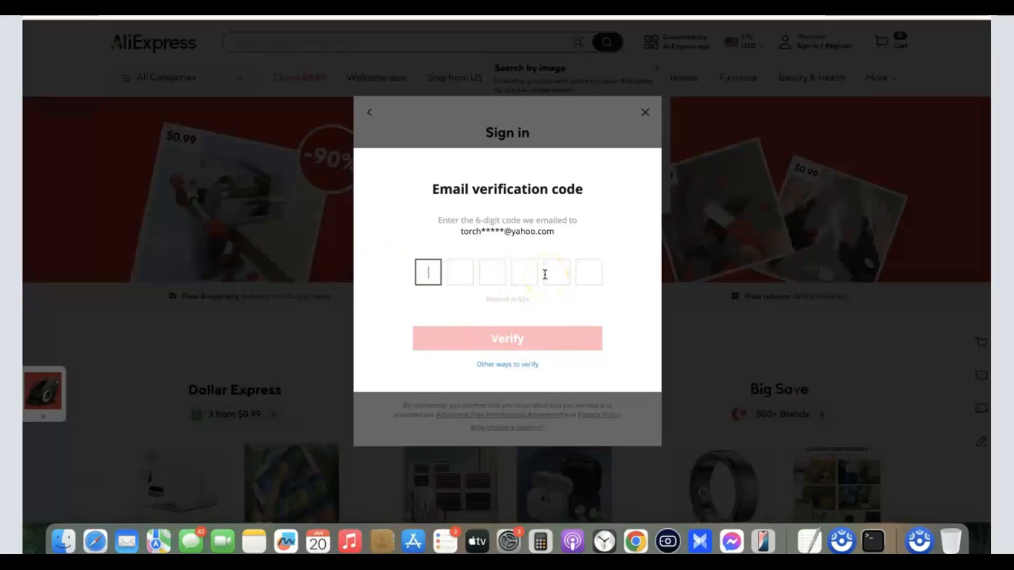
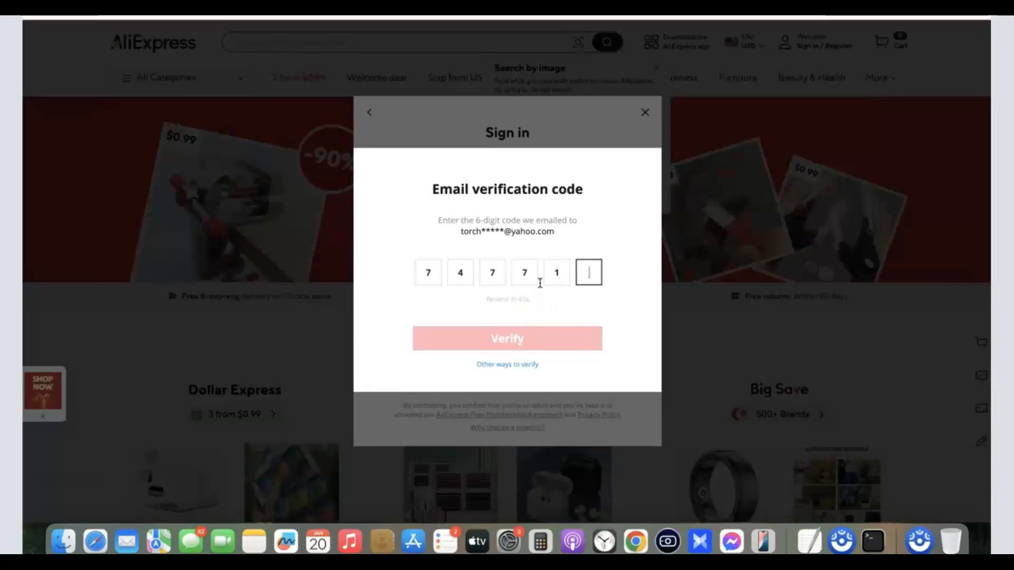
# Step: Submit the emailed verification code and save the AliExpress login in Chrome
pyautogui.click(506, 339)
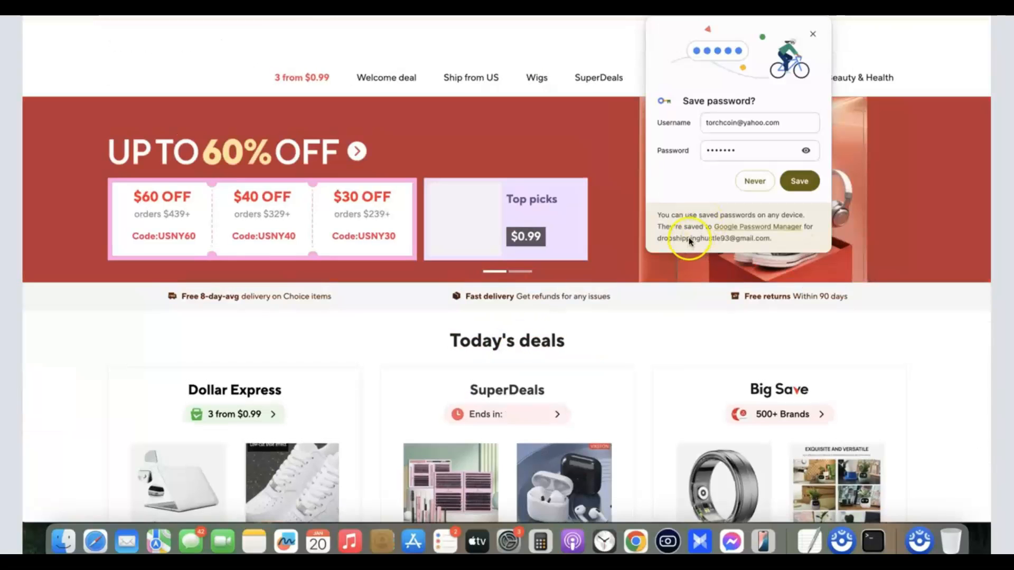
pyautogui.click(792, 181)
pyautogui.click(538, 120)
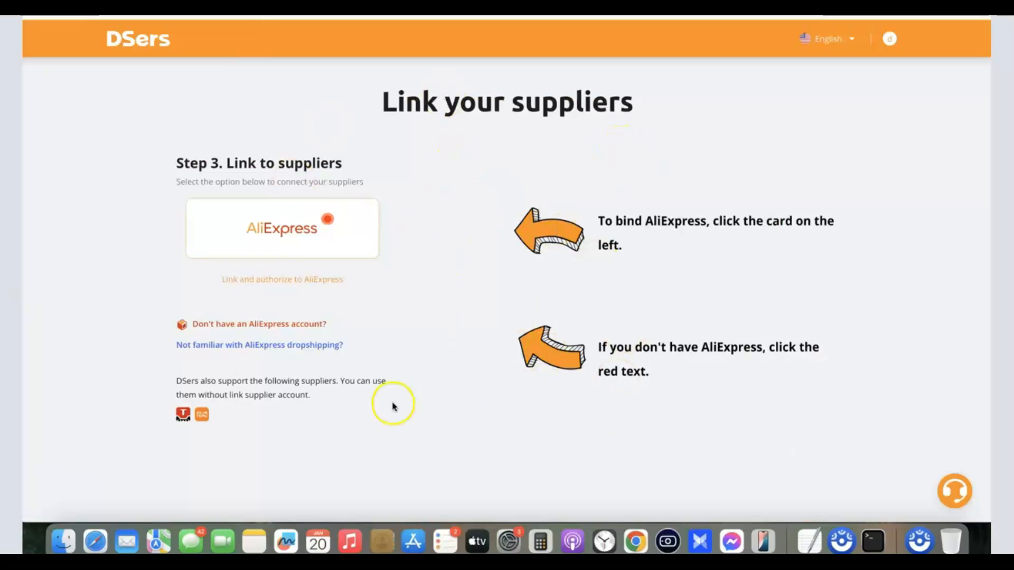
# Step: Link the AliExpress supplier card via LOGIN and authorize DSers on the AliExpress Open Platform
pyautogui.click(294, 226)
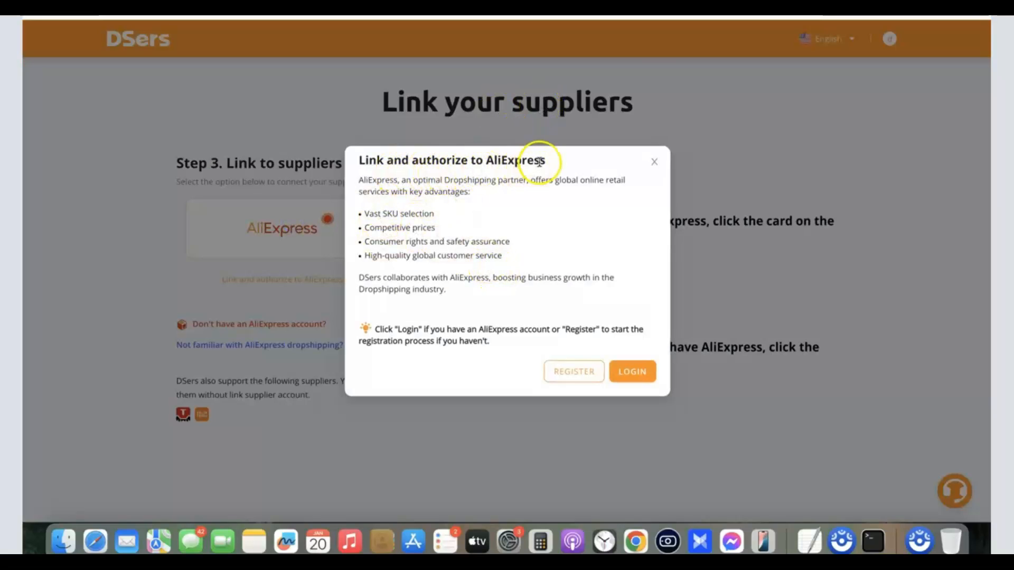
pyautogui.click(617, 372)
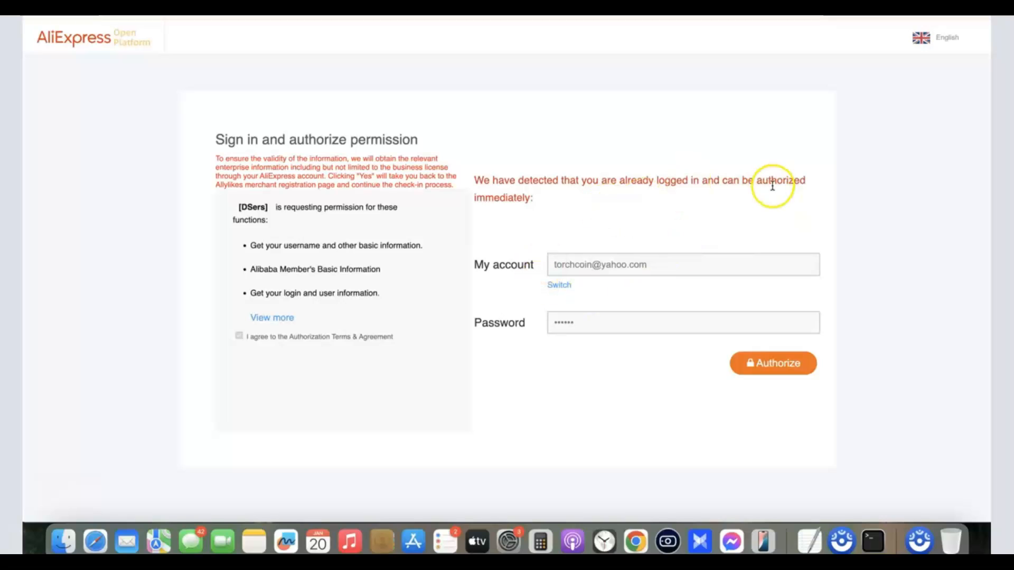
pyautogui.click(766, 369)
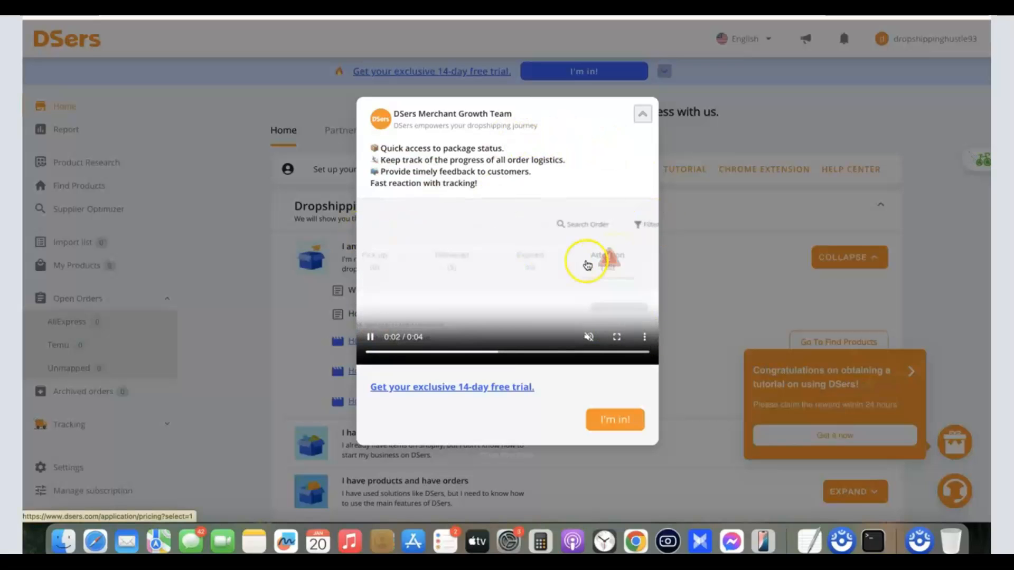
# Step: Dismiss the Merchant Growth Team popup on the DSers Home dashboard
pyautogui.click(652, 116)
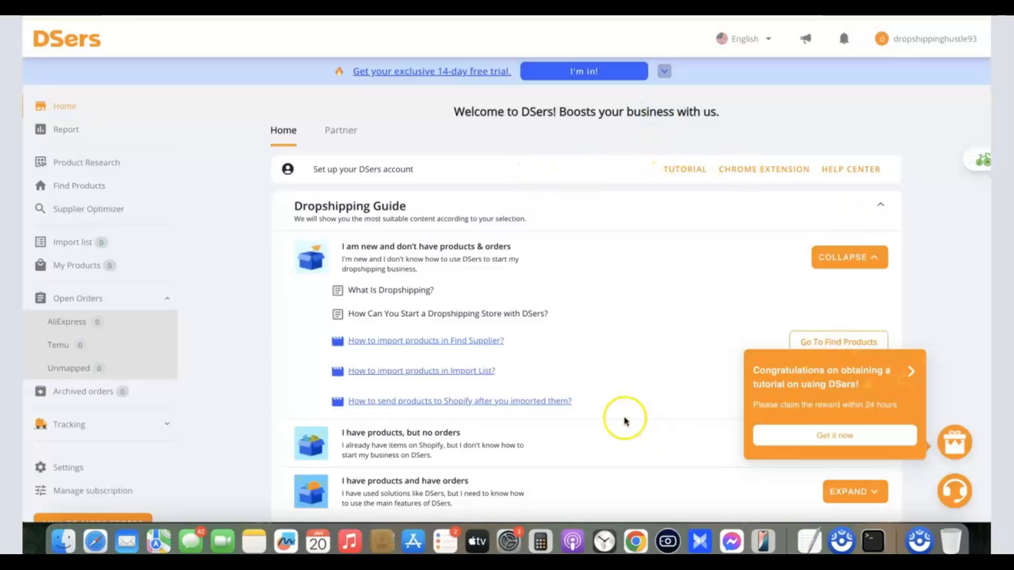
pyautogui.scroll(-2, 667, 334)
pyautogui.scroll(2, 666, 333)
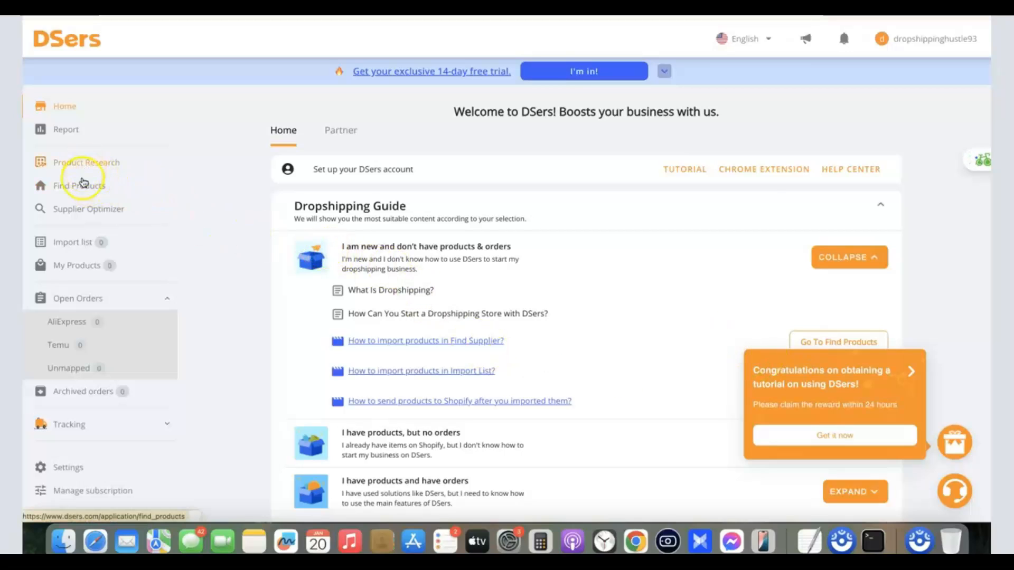
# Step: In Find Products, filter to the Toys & Hobbies › Outdoor Fun & Sports category
pyautogui.click(78, 184)
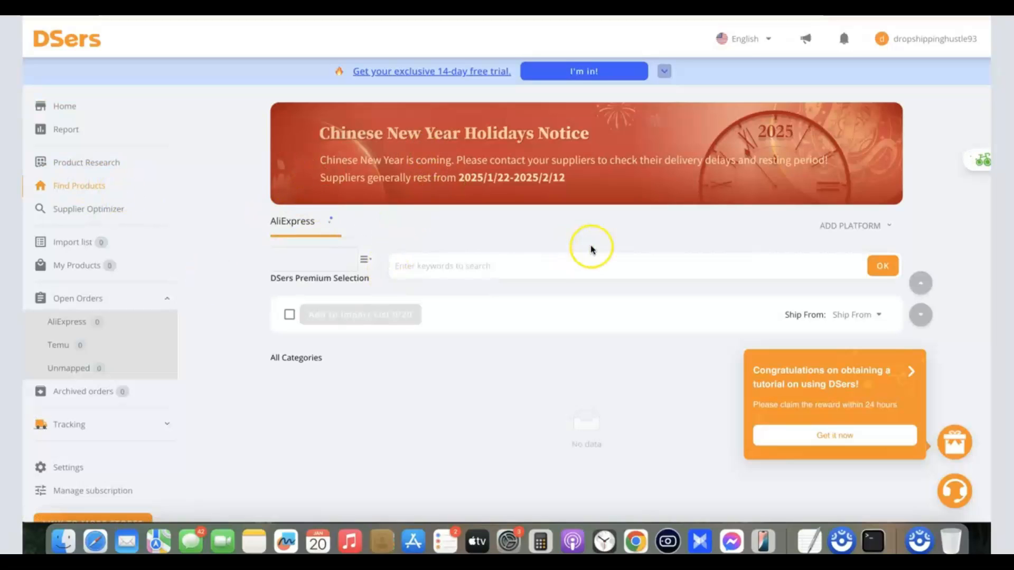
pyautogui.click(490, 264)
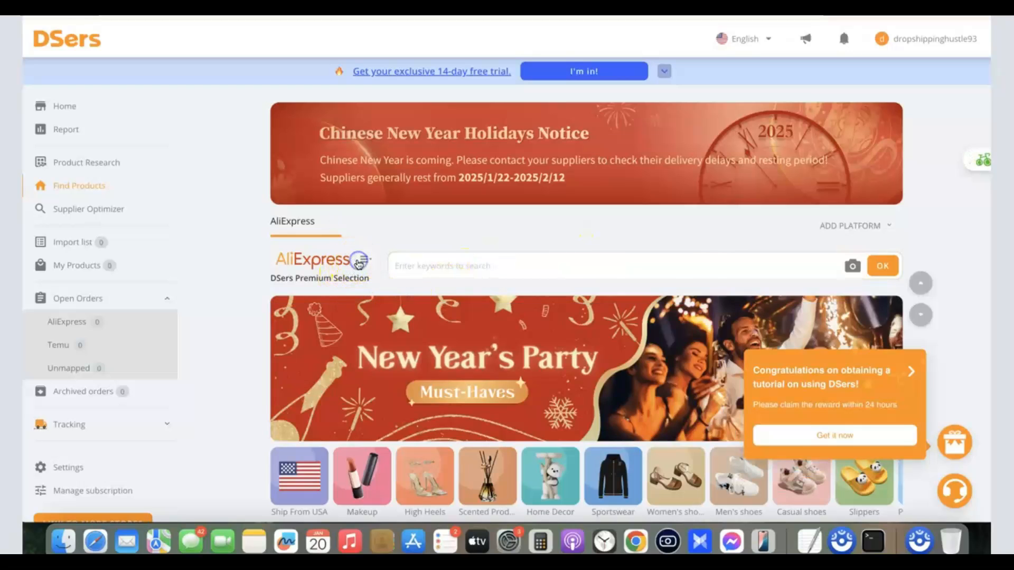
pyautogui.click(360, 261)
pyautogui.scroll(-1, 358, 264)
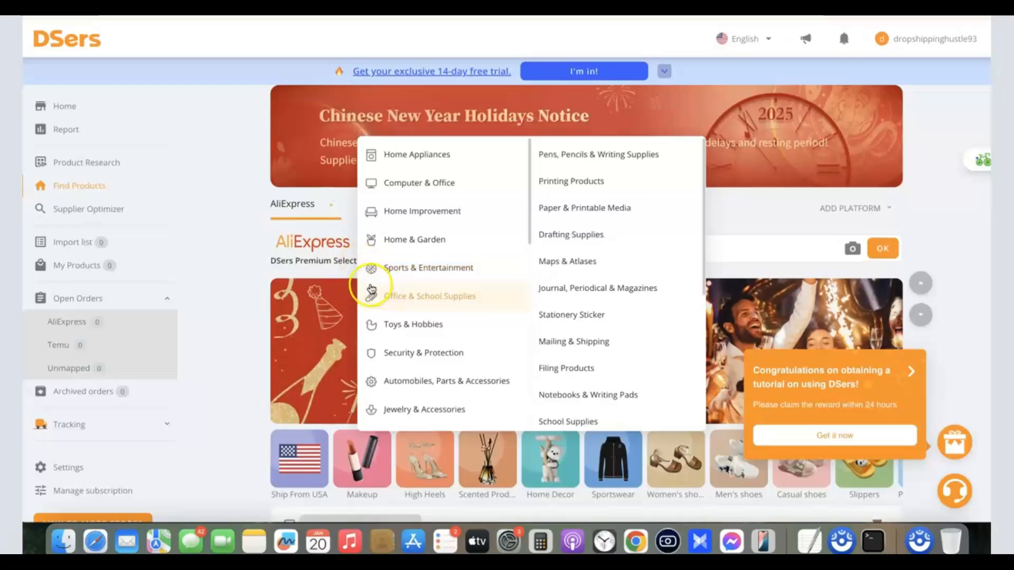
pyautogui.moveTo(365, 238)
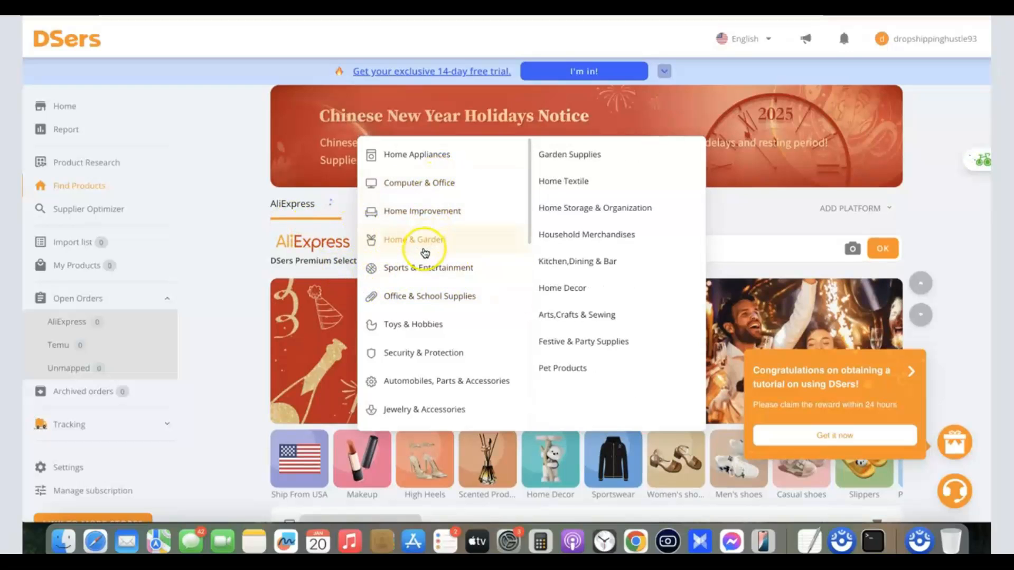
pyautogui.moveTo(411, 337)
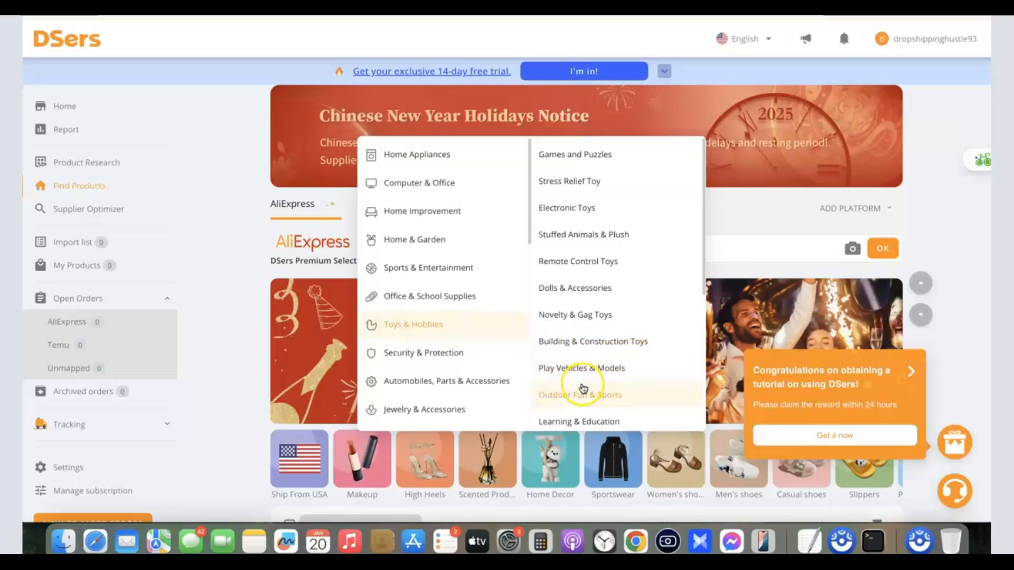
pyautogui.click(581, 396)
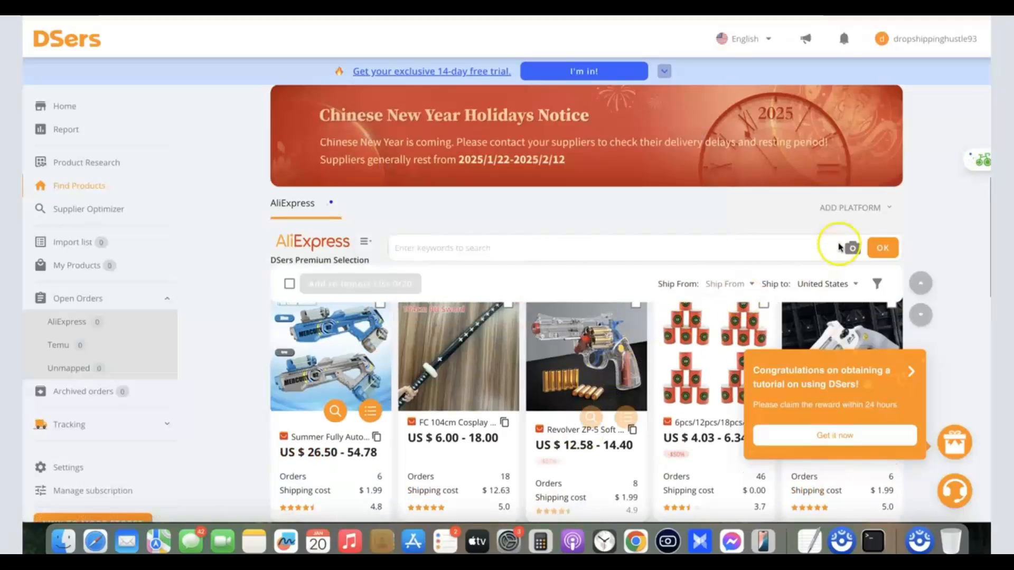
pyautogui.scroll(-5, 943, 228)
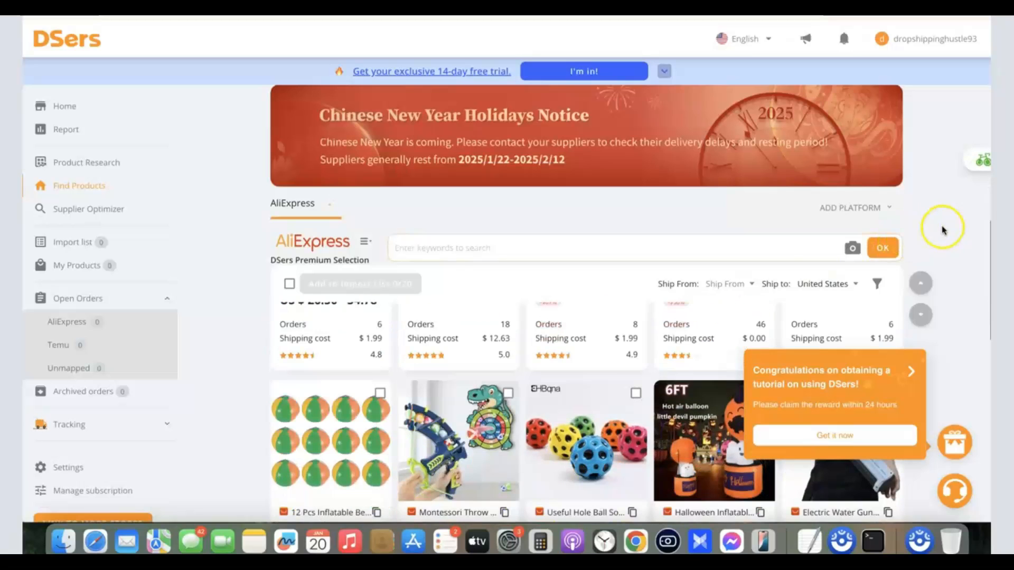
pyautogui.scroll(-4, 649, 343)
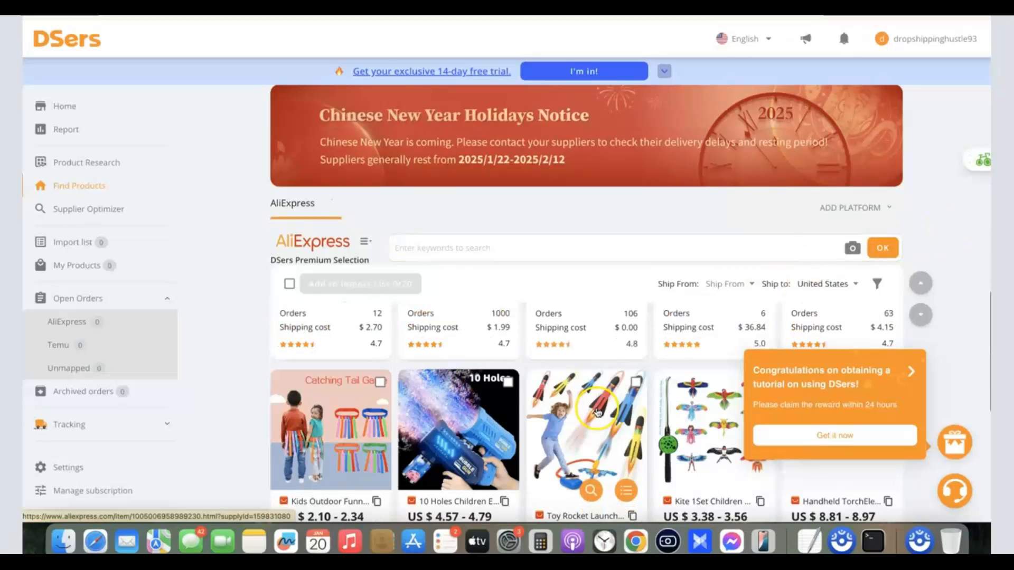
pyautogui.scroll(-6, 570, 401)
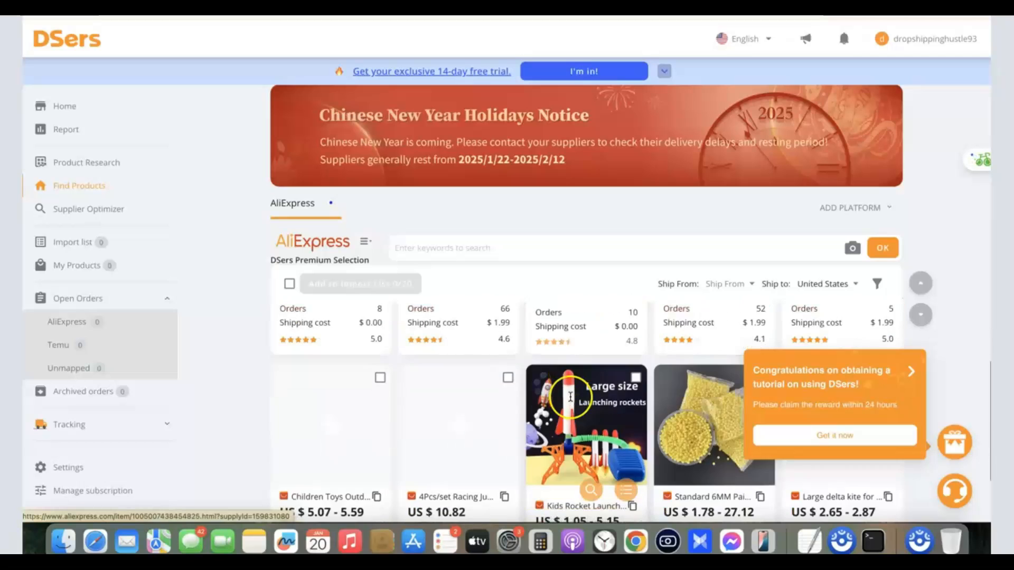
pyautogui.scroll(8, 570, 397)
pyautogui.scroll(8, 571, 398)
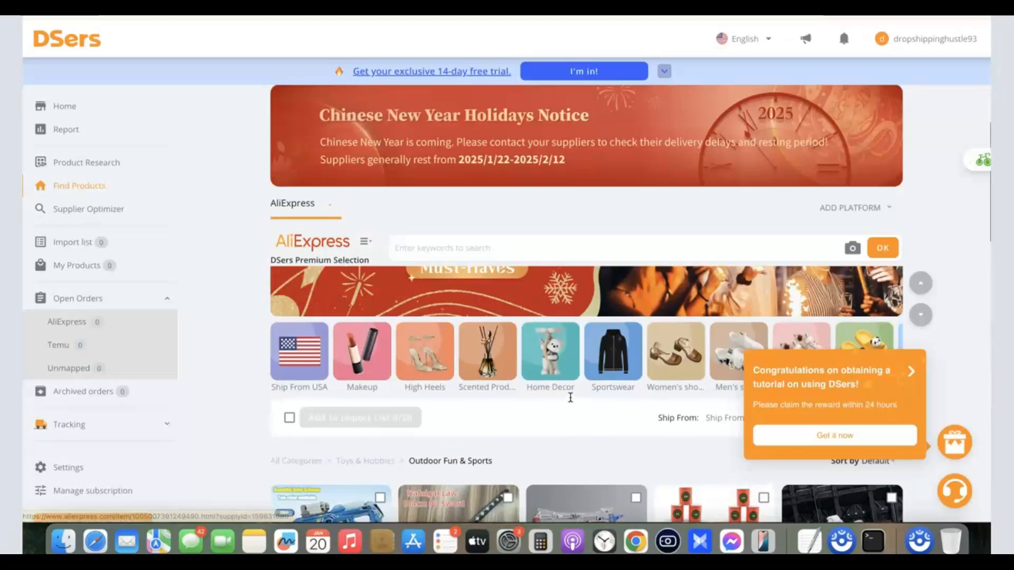
pyautogui.scroll(-3, 554, 399)
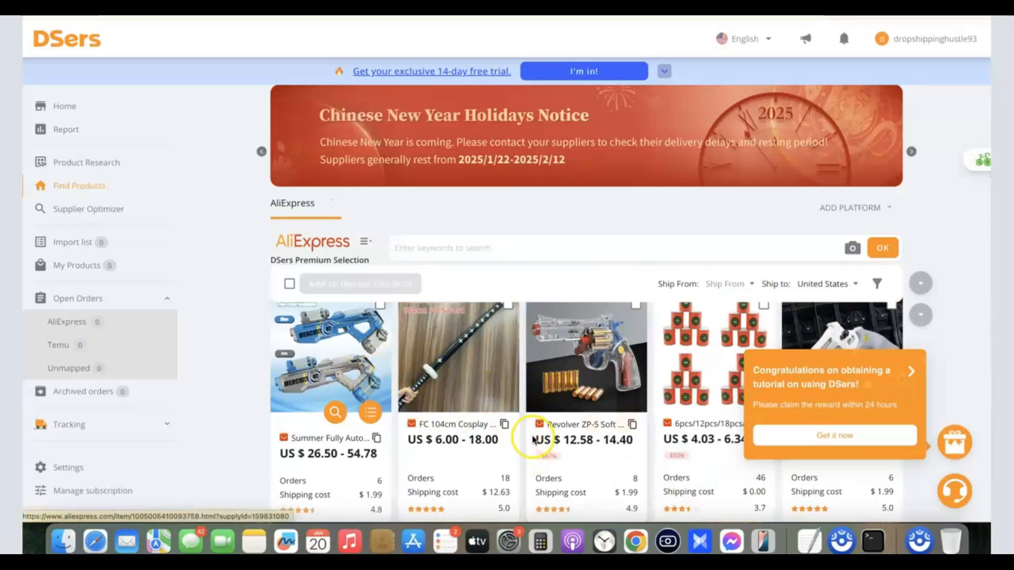
pyautogui.scroll(-1, 532, 439)
pyautogui.scroll(1, 576, 433)
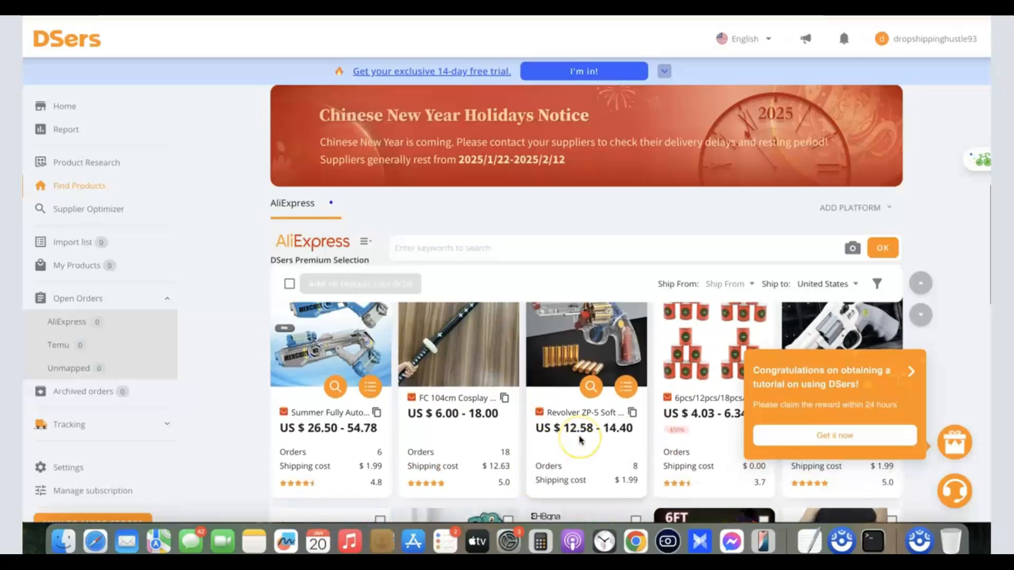
pyautogui.scroll(-3, 579, 440)
pyautogui.scroll(-2, 580, 439)
pyautogui.scroll(3, 528, 449)
pyautogui.scroll(-3, 487, 457)
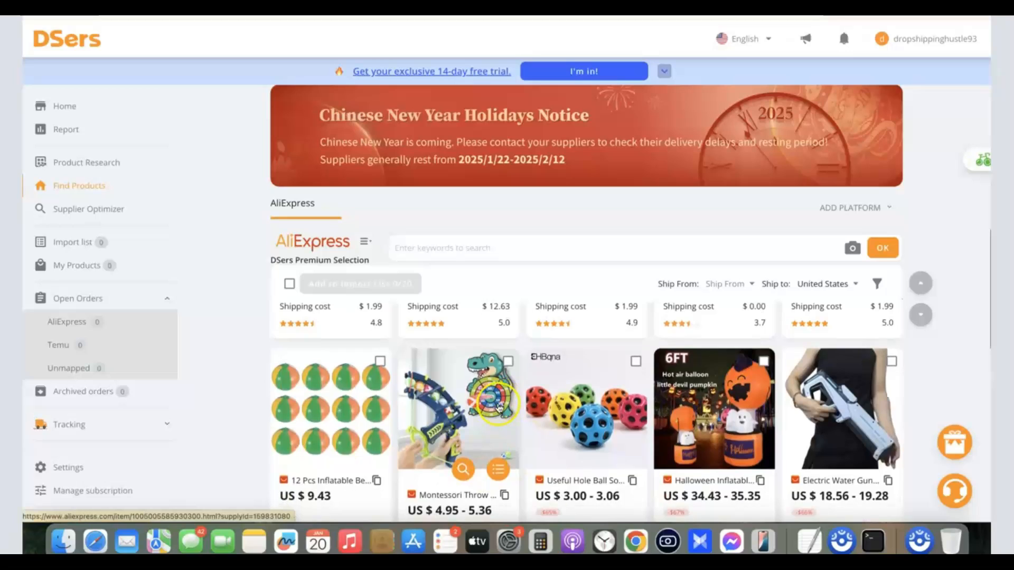
pyautogui.scroll(-1, 475, 412)
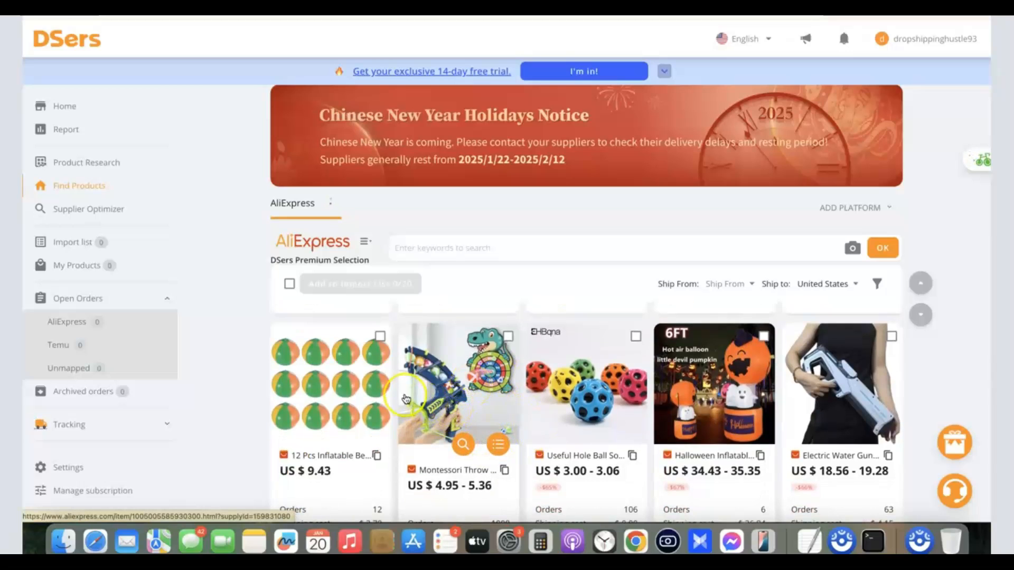
pyautogui.click(460, 393)
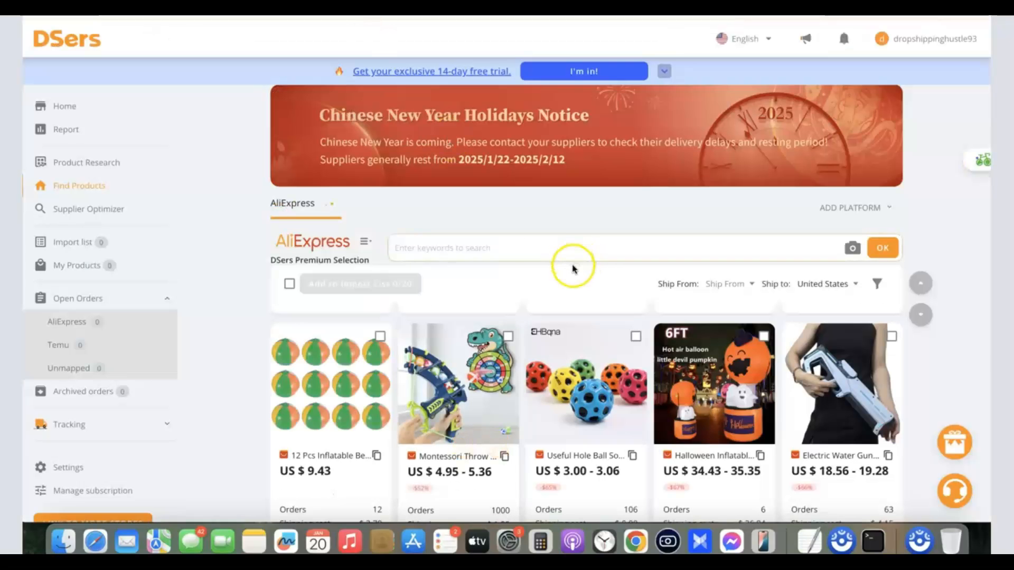
pyautogui.scroll(-1, 573, 265)
pyautogui.scroll(1, 461, 386)
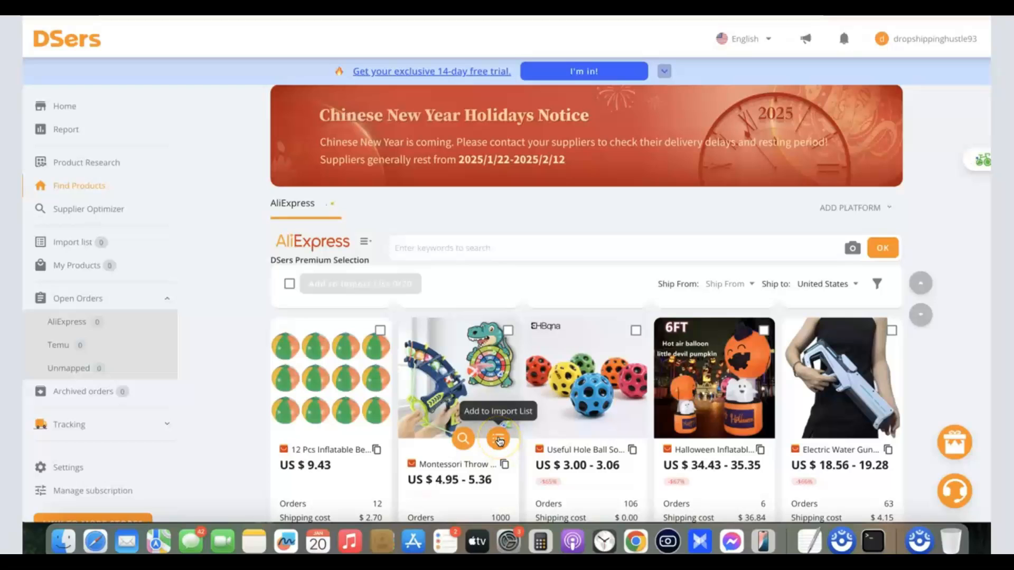
# Step: Import the Montessori Throw toy in English and check it in the Import list
pyautogui.click(498, 440)
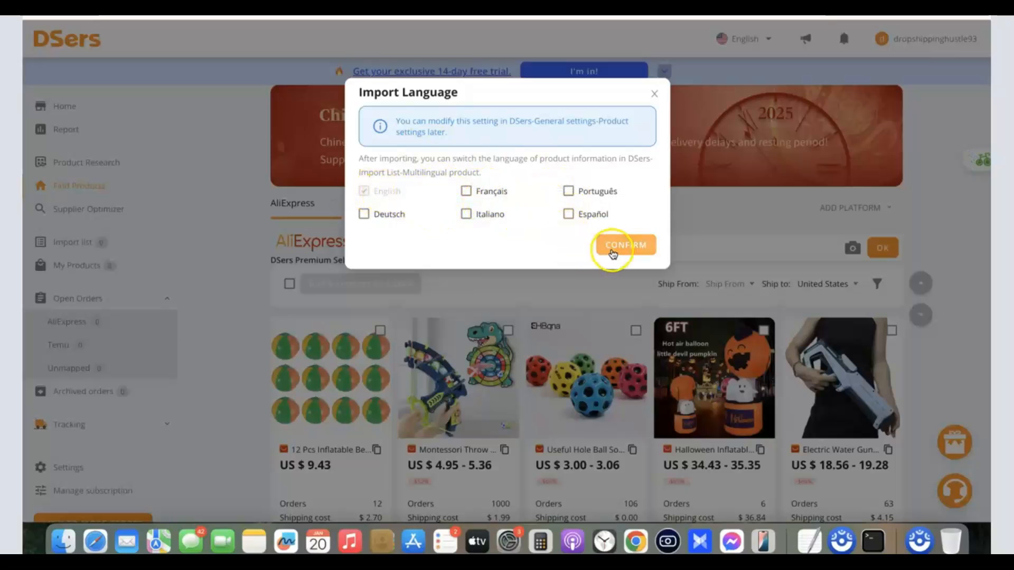
pyautogui.click(623, 249)
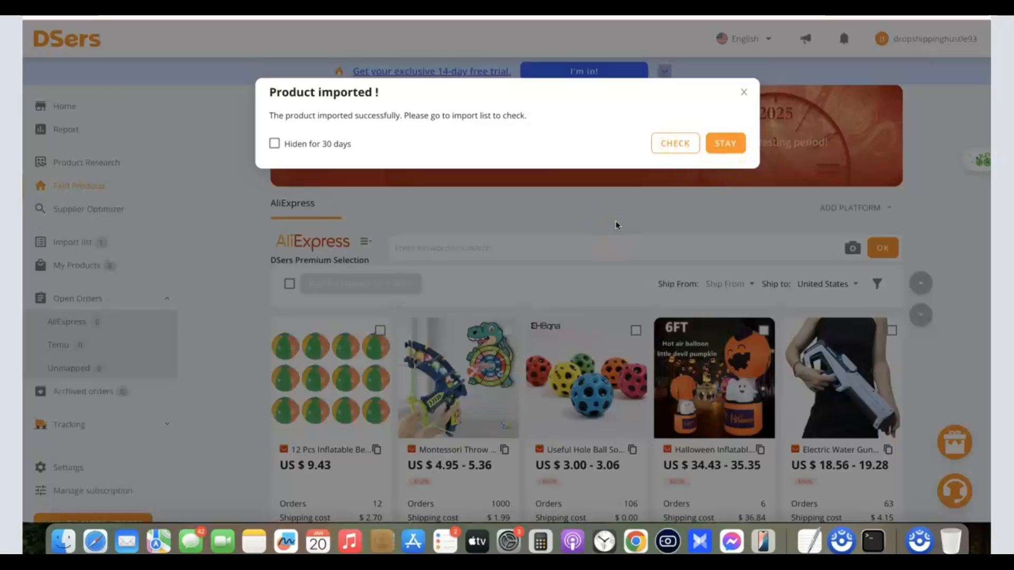
pyautogui.click(674, 145)
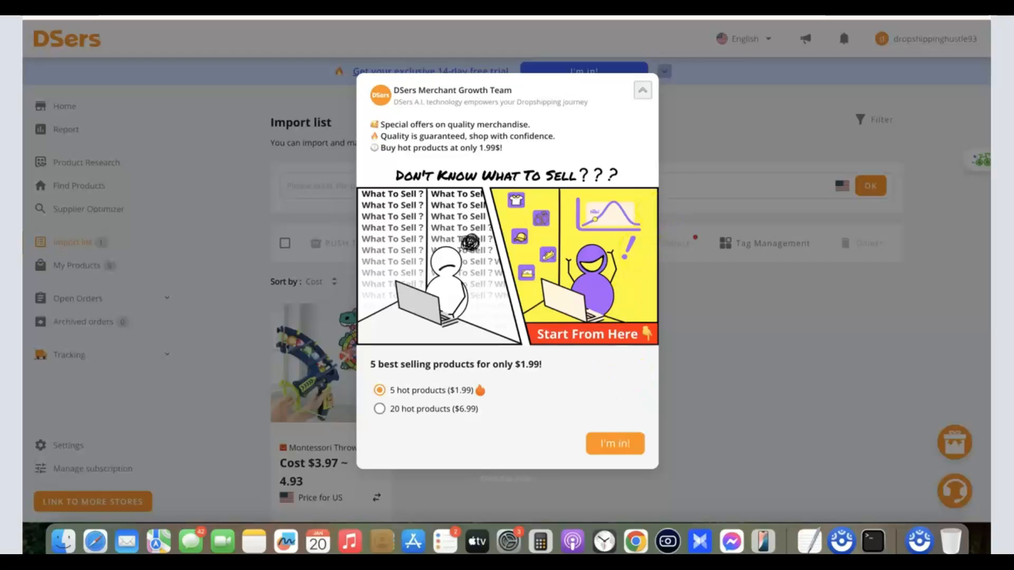
# Step: Dismiss the DSers promo popup and open the imported Montessori Throw toy in Edit Product Detail
pyautogui.click(643, 91)
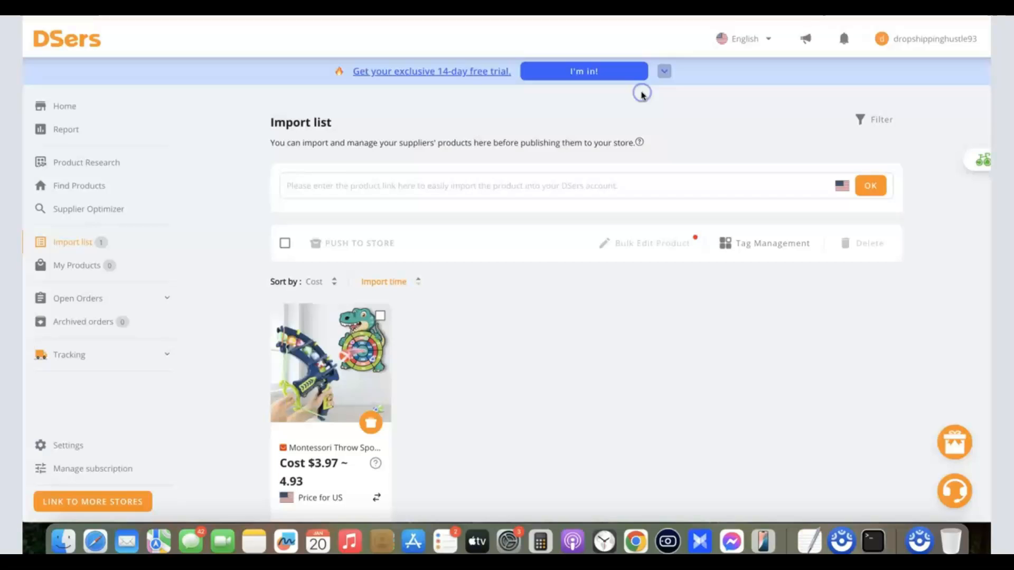
pyautogui.scroll(-5, 442, 258)
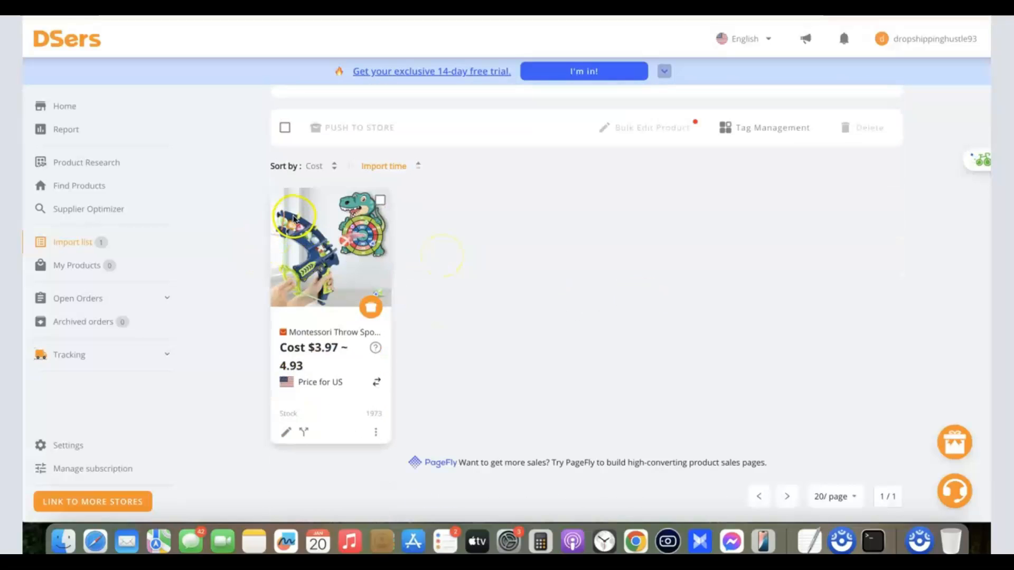
pyautogui.scroll(-2, 584, 249)
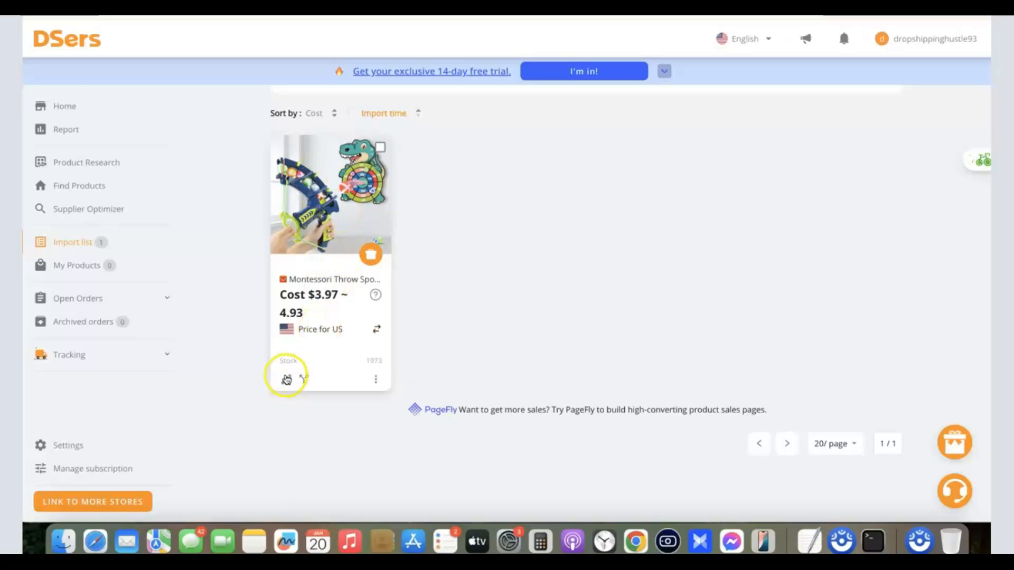
pyautogui.click(287, 379)
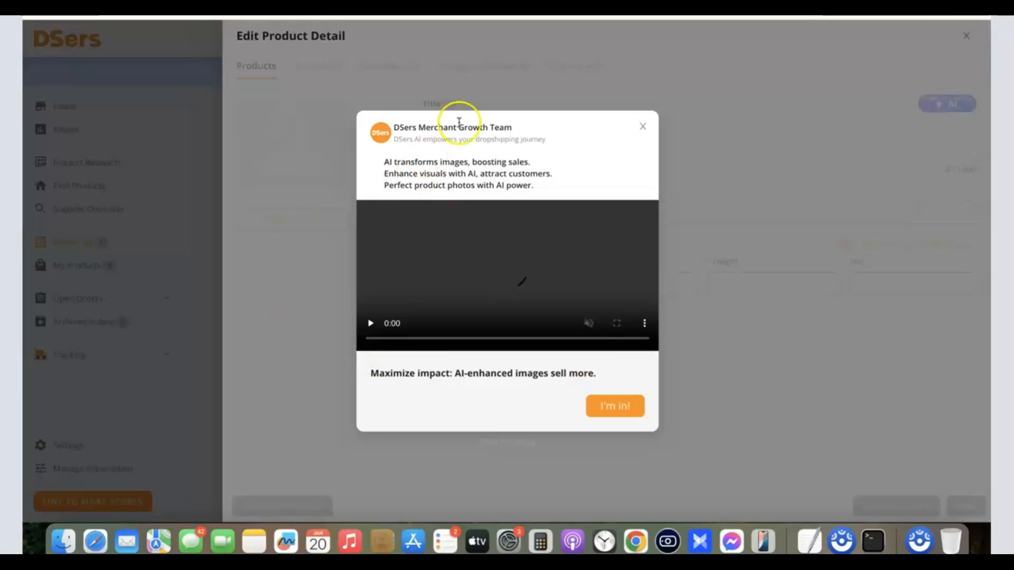
# Step: Close the AI promo, cut the title to 'Montessori Educational Children's Outdoor Game toy', and save
pyautogui.click(756, 111)
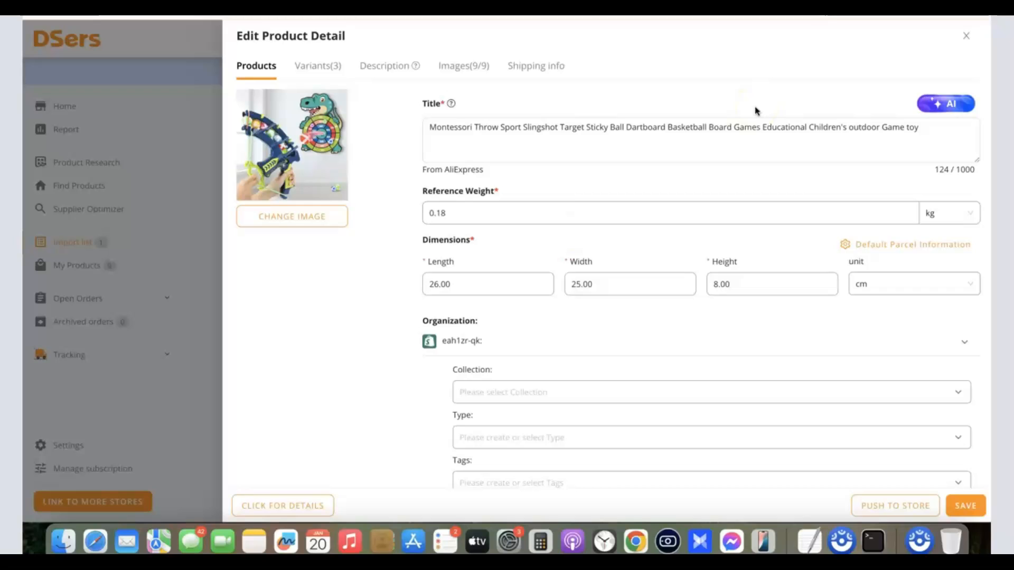
pyautogui.click(485, 142)
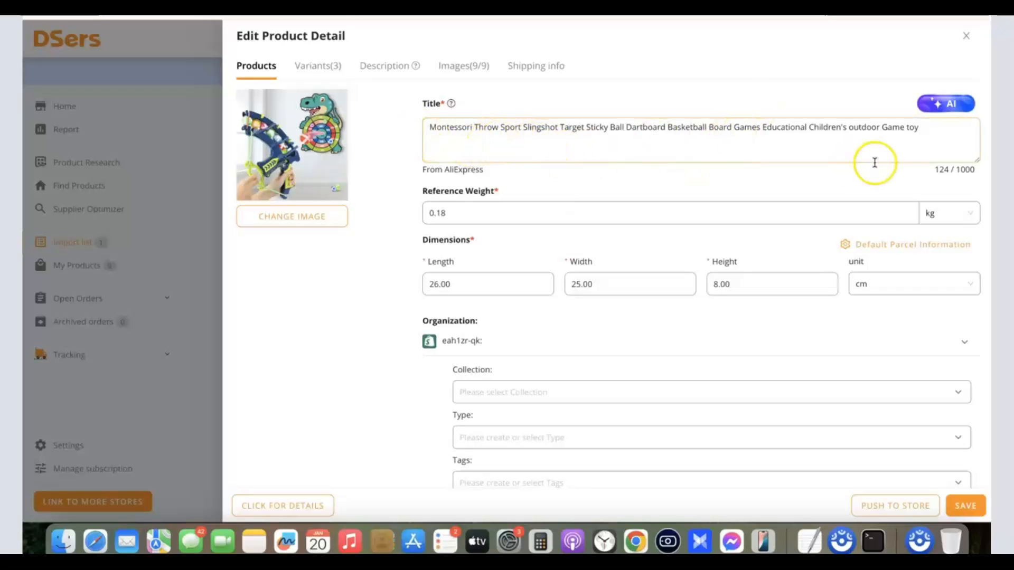
pyautogui.moveTo(721, 132); pyautogui.dragTo(762, 128)
pyautogui.moveTo(642, 126); pyautogui.dragTo(457, 120)
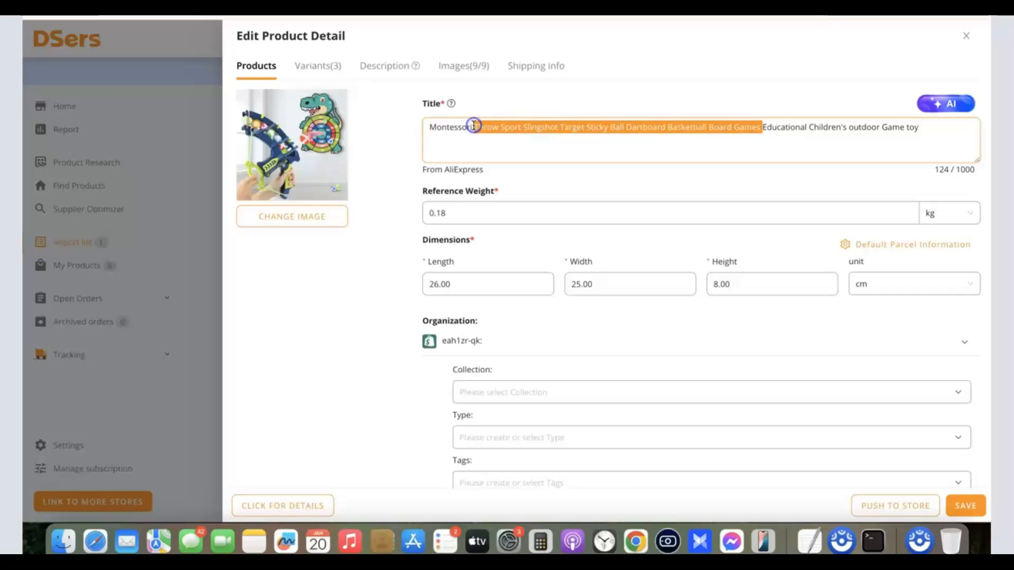
pyautogui.press('BackSpace')
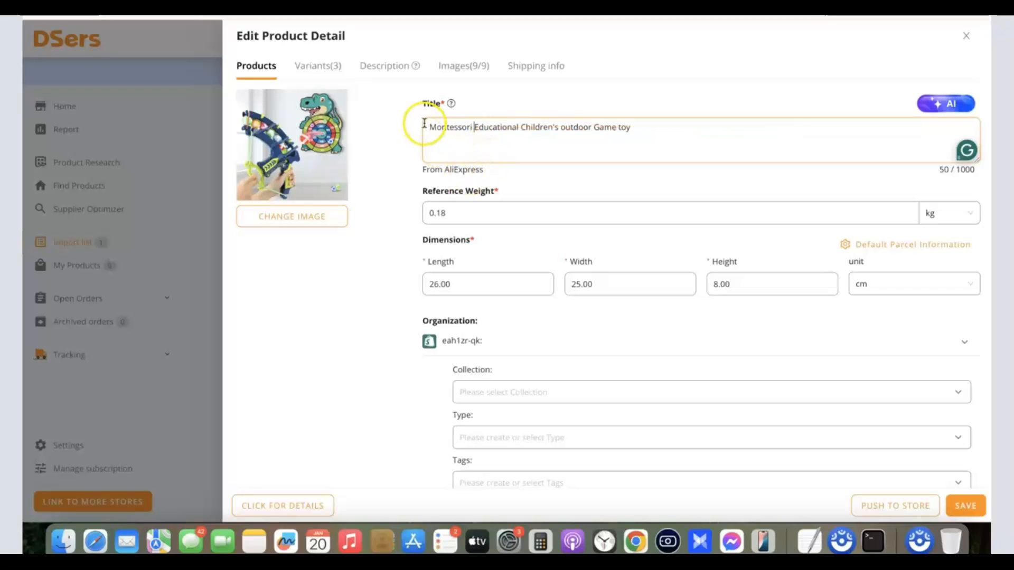
pyautogui.click(473, 128)
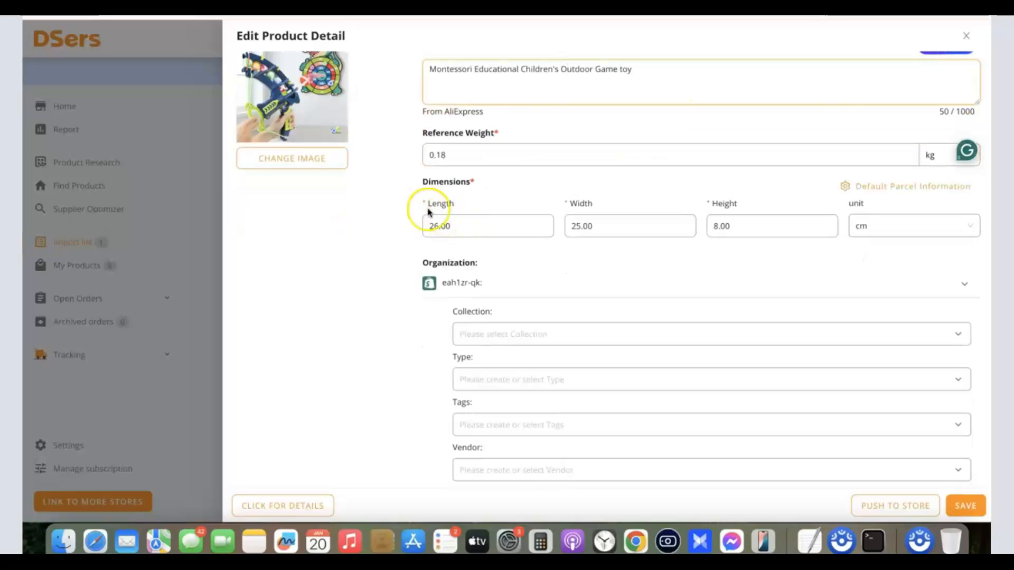
pyautogui.scroll(-3, 508, 182)
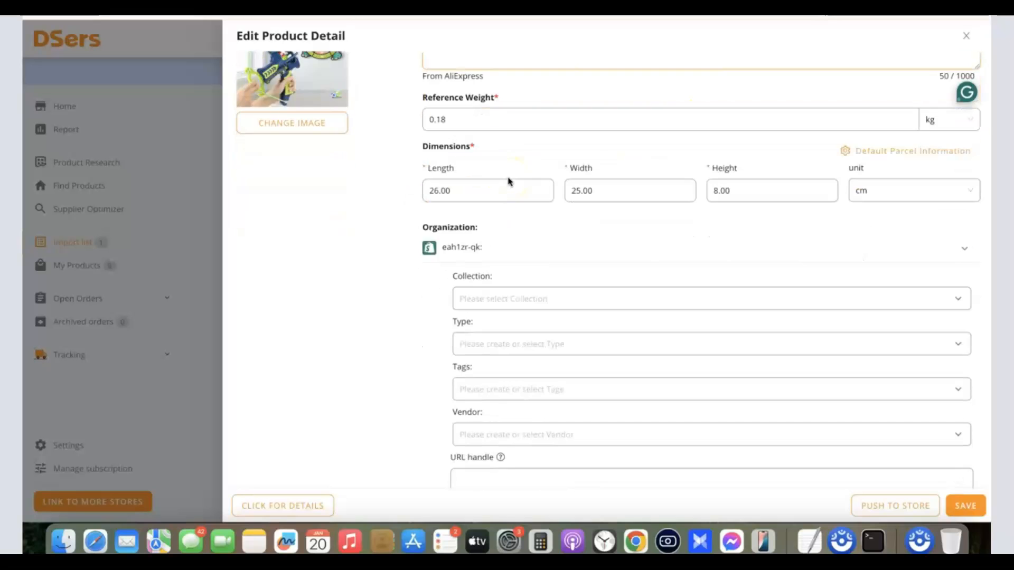
pyautogui.scroll(5, 505, 199)
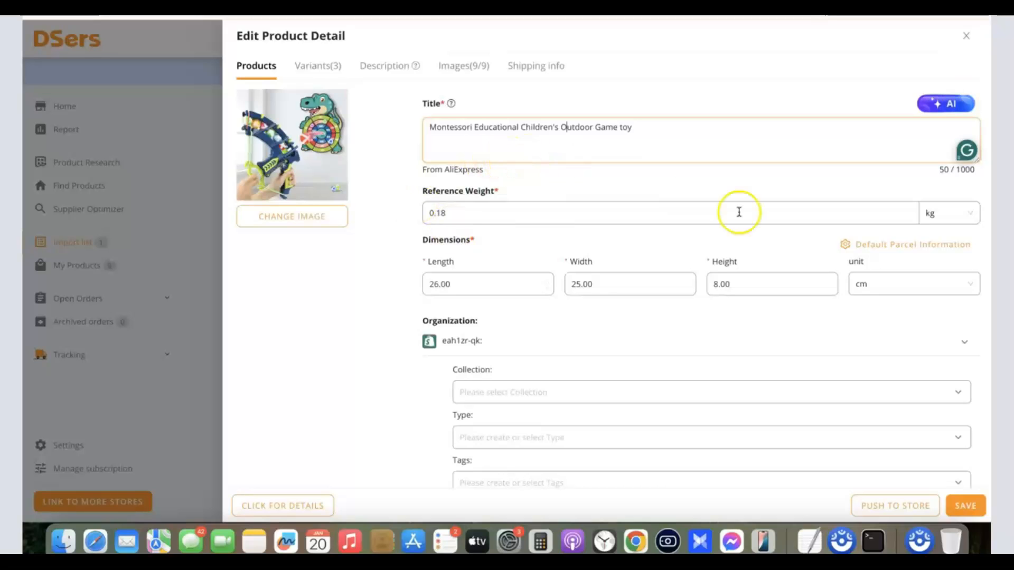
pyautogui.click(978, 513)
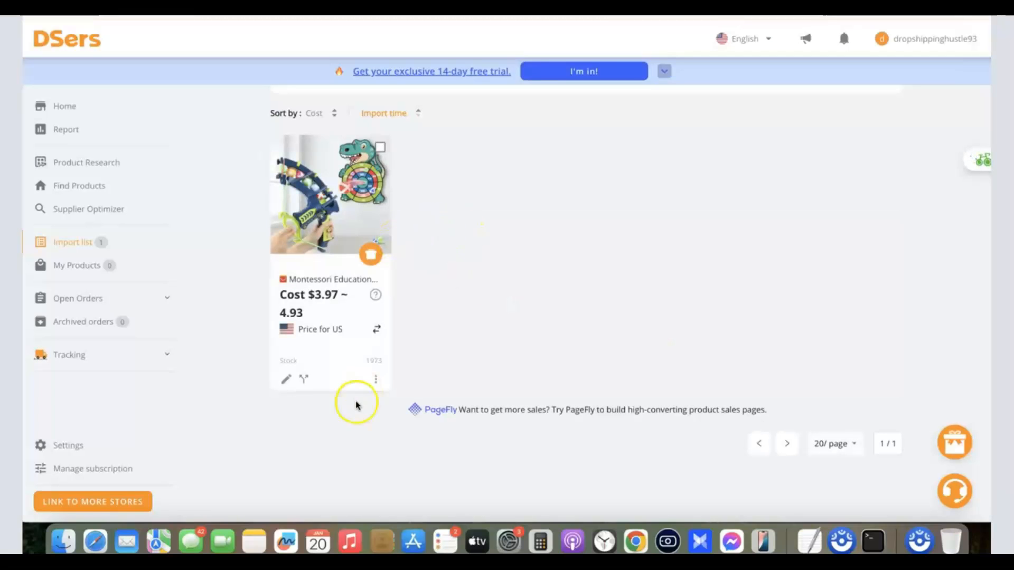
# Step: Delete and confirm removal of the Blue and Orange variants, keeping only green, then save
pyautogui.click(287, 381)
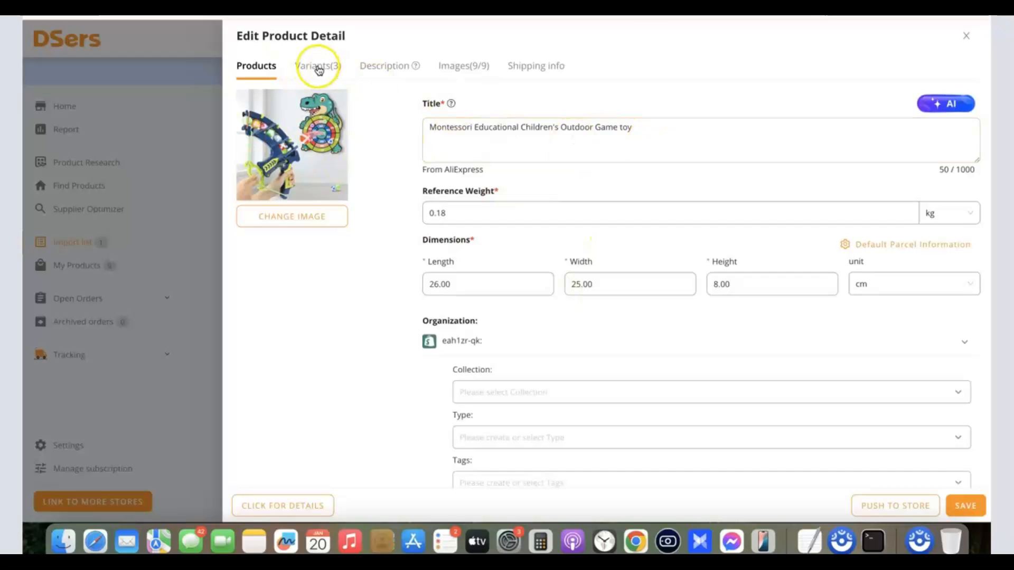
pyautogui.click(317, 66)
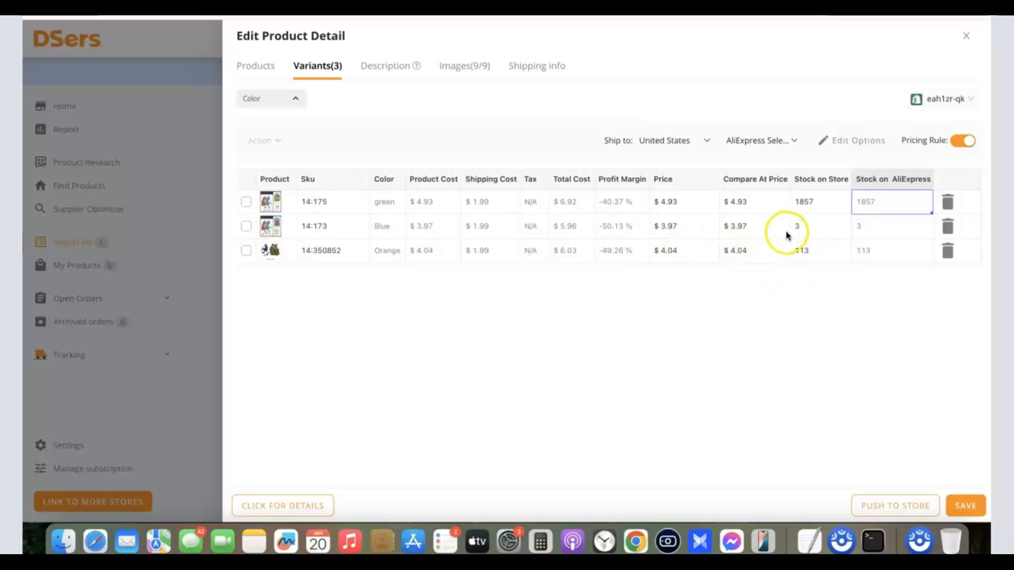
pyautogui.moveTo(270, 236)
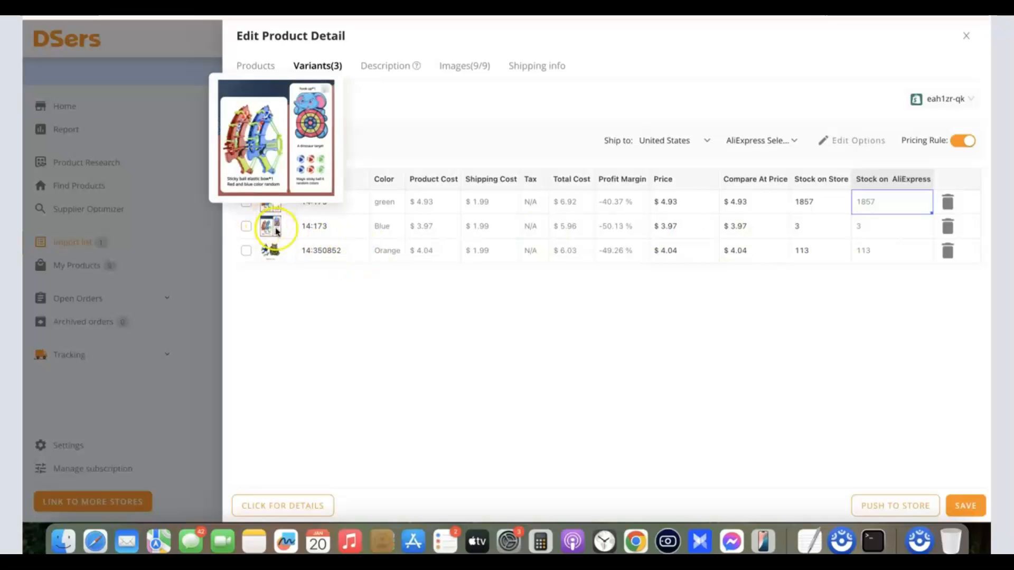
pyautogui.click(947, 227)
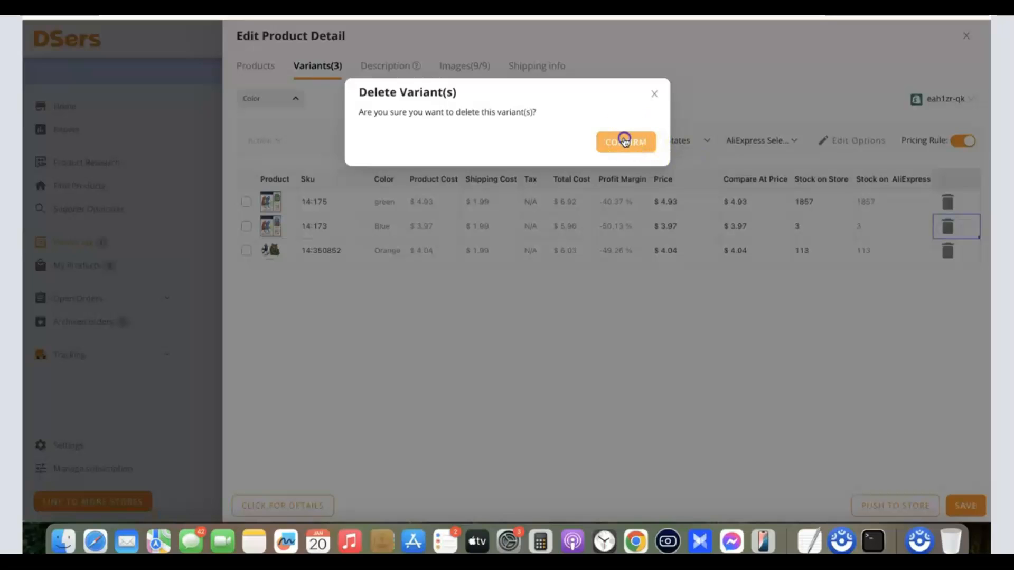
pyautogui.click(625, 141)
pyautogui.click(948, 227)
pyautogui.click(628, 141)
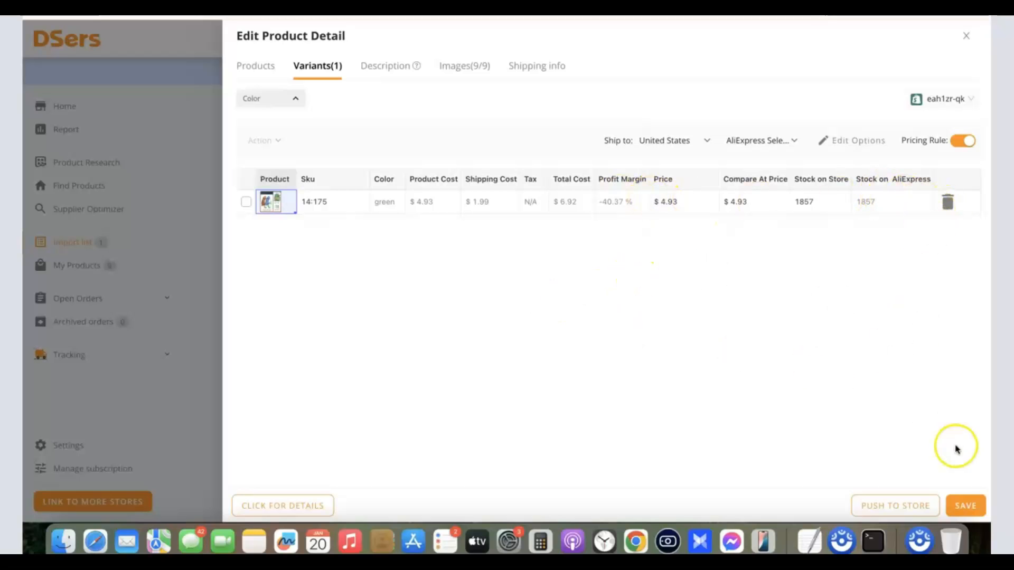
pyautogui.click(967, 506)
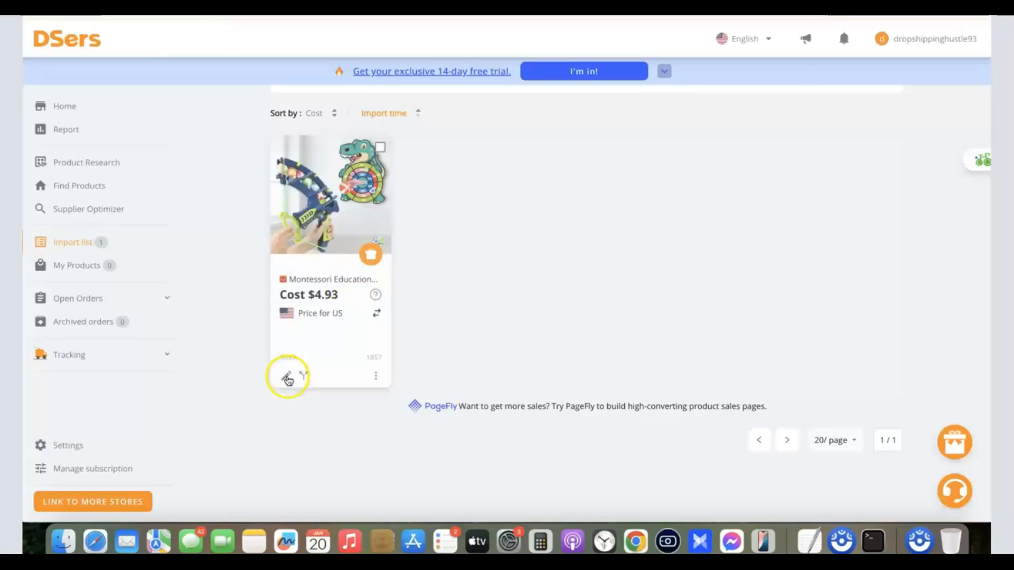
# Step: Reopen the toy's editor, check the single green variant, and view the empty Description tab
pyautogui.click(287, 377)
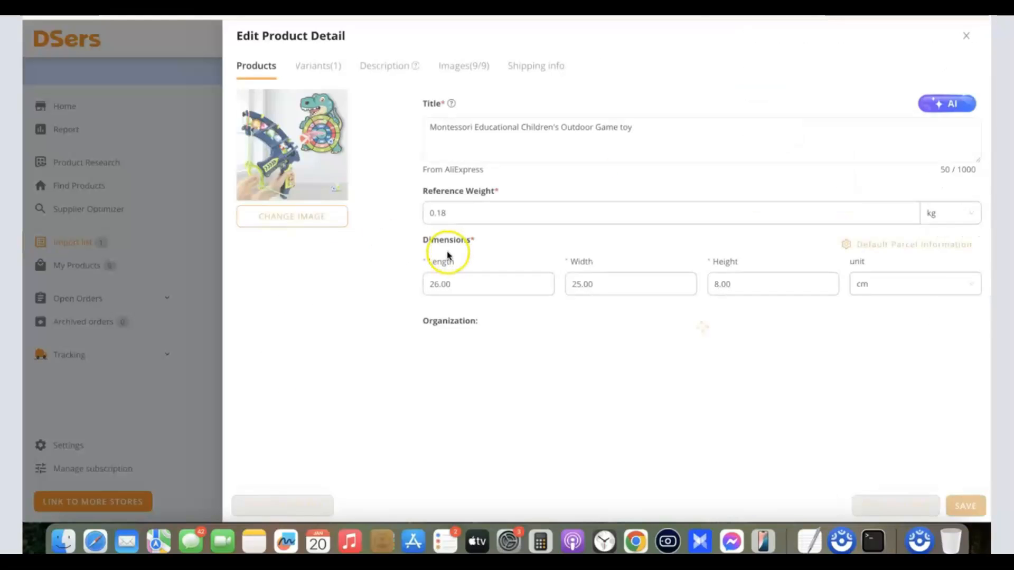
pyautogui.click(322, 67)
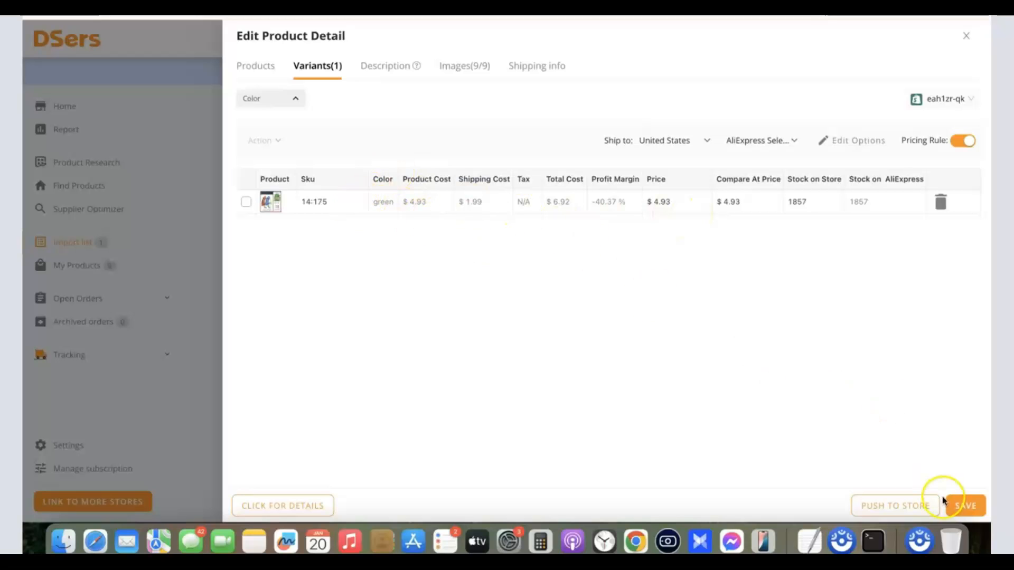
pyautogui.click(372, 64)
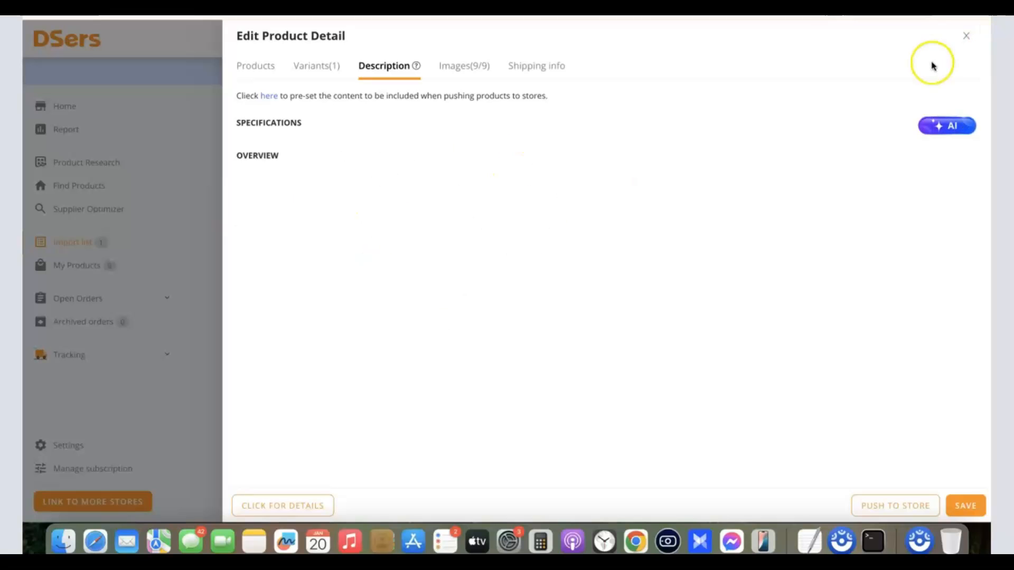
pyautogui.click(950, 126)
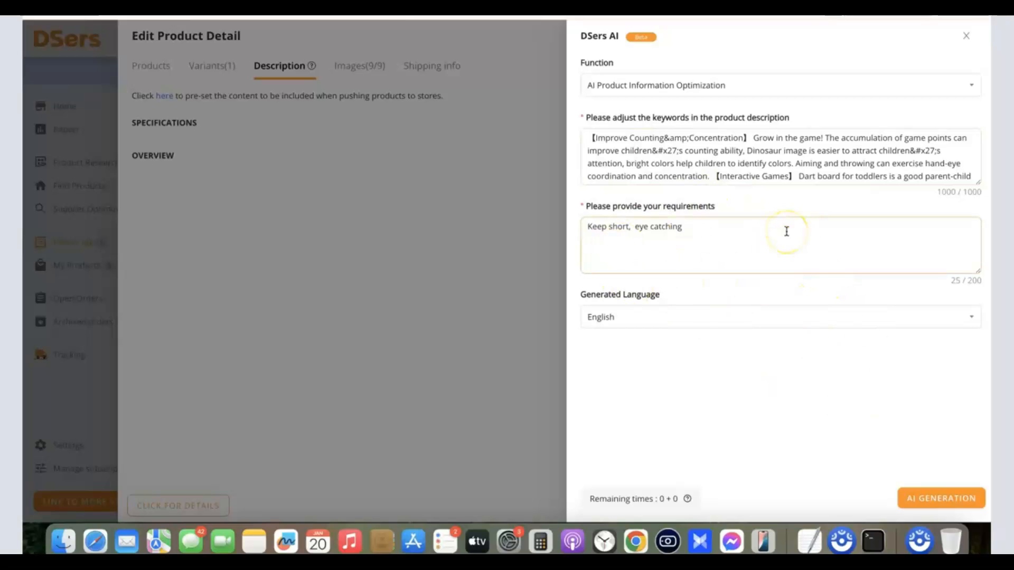
pyautogui.click(929, 499)
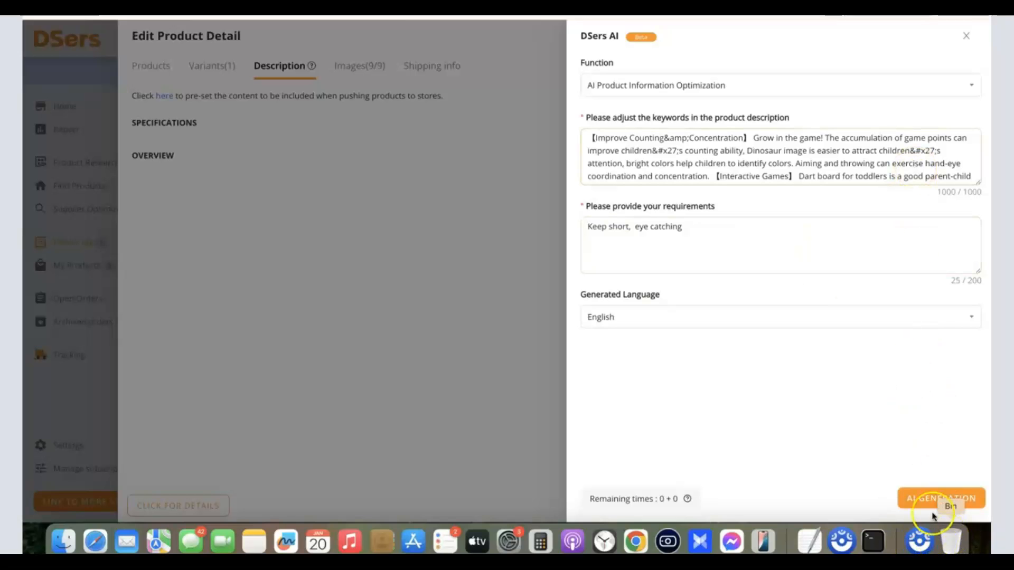
pyautogui.click(970, 36)
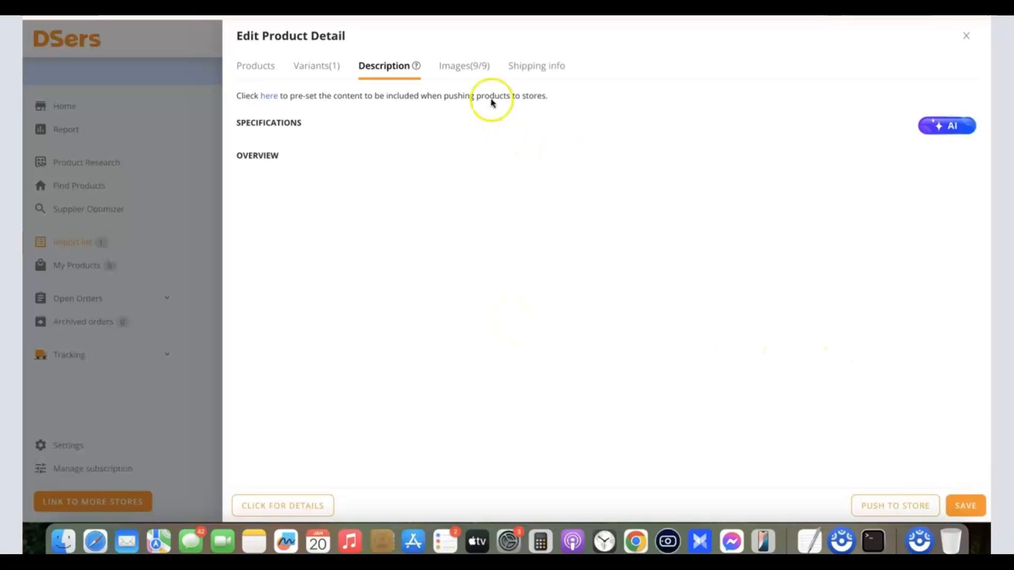
pyautogui.click(462, 64)
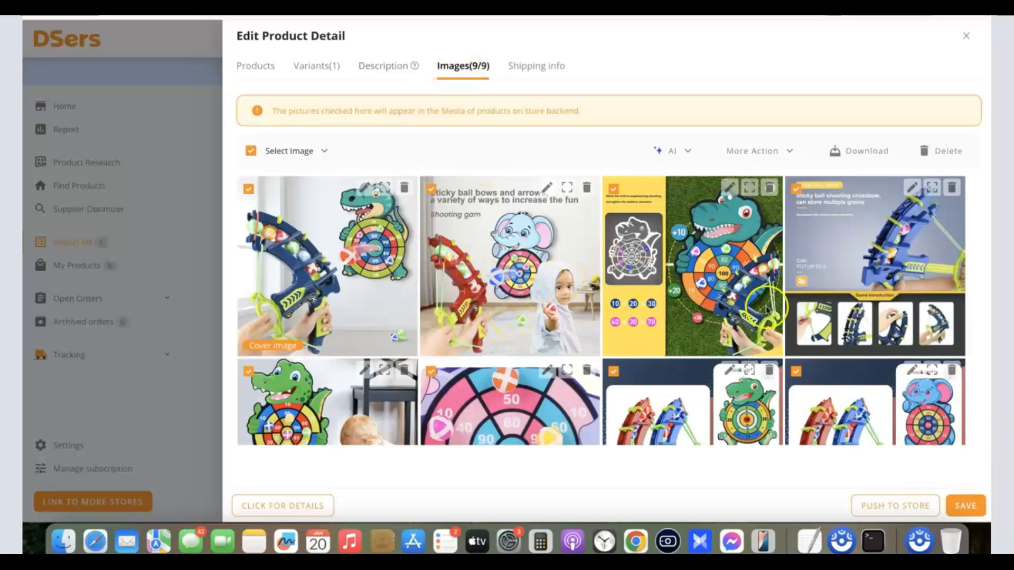
# Step: Review the toy's shipping estimates, then save it back to the Import list at $4.93
pyautogui.scroll(-3, 798, 253)
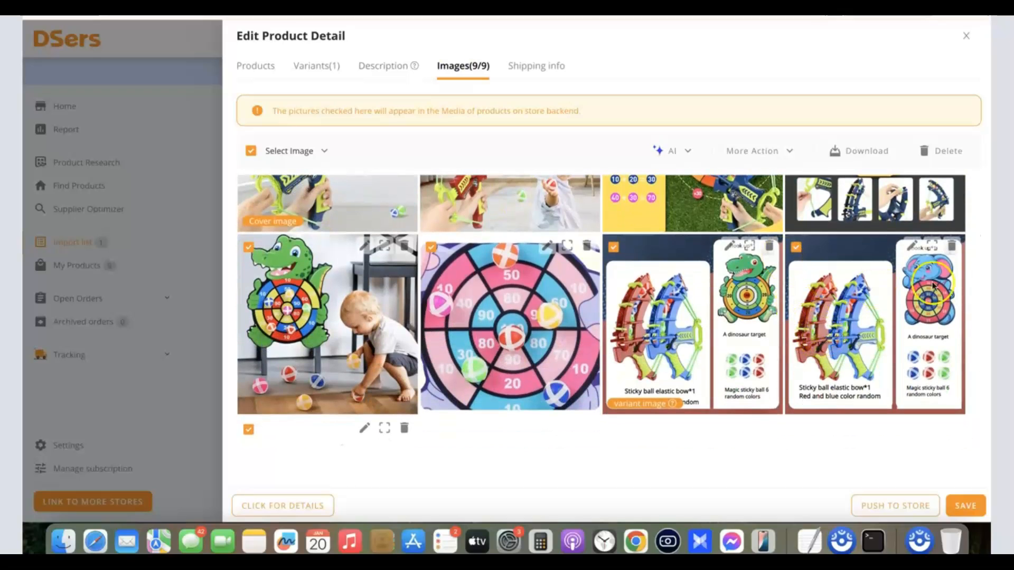
pyautogui.scroll(3, 739, 227)
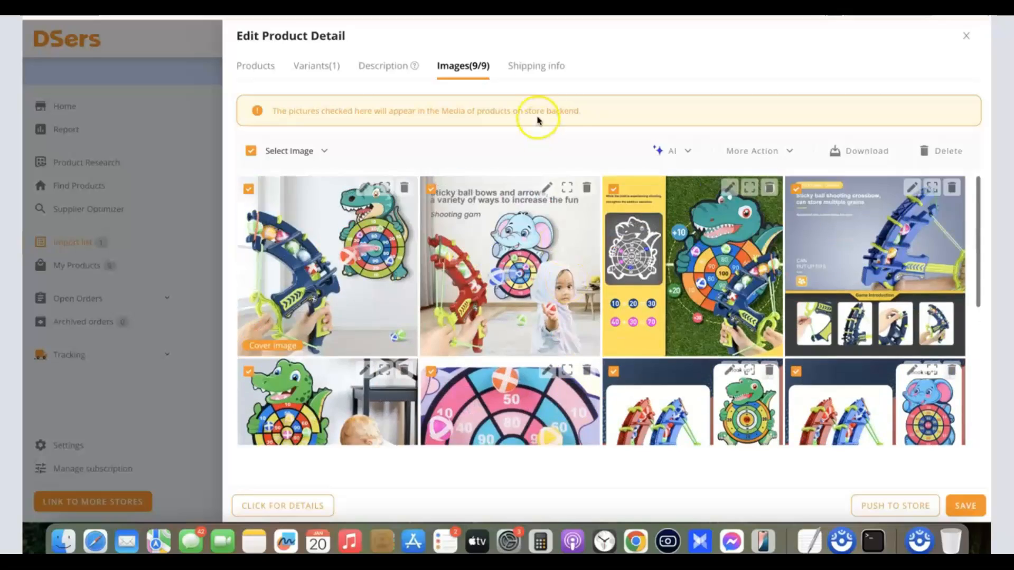
pyautogui.click(536, 66)
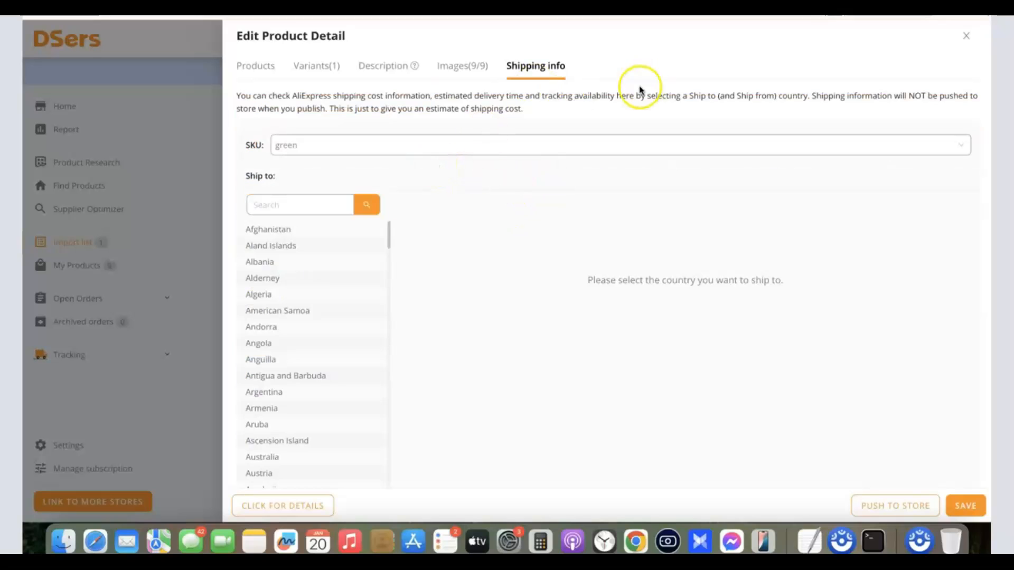
pyautogui.scroll(-1, 664, 185)
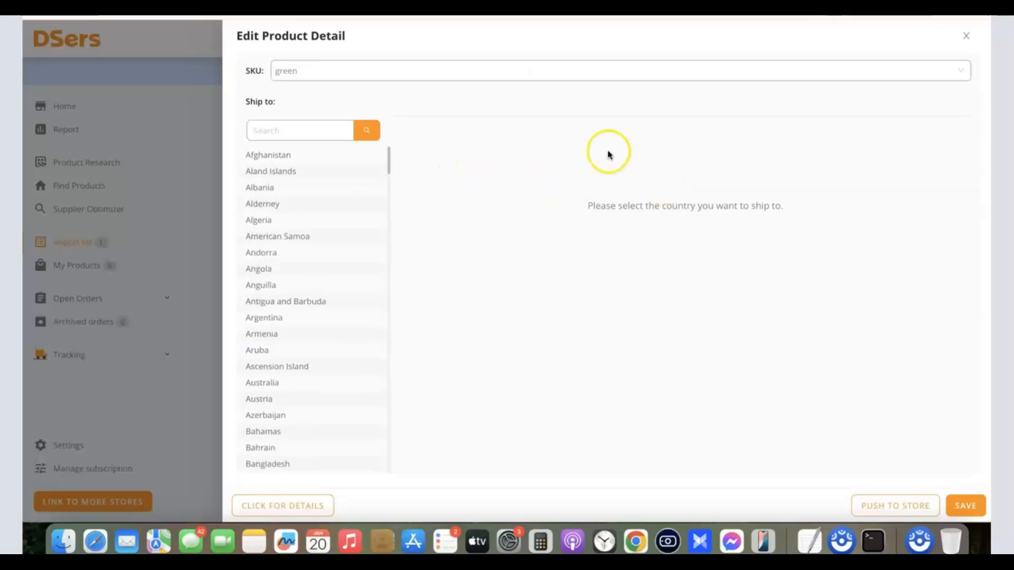
pyautogui.scroll(1, 615, 238)
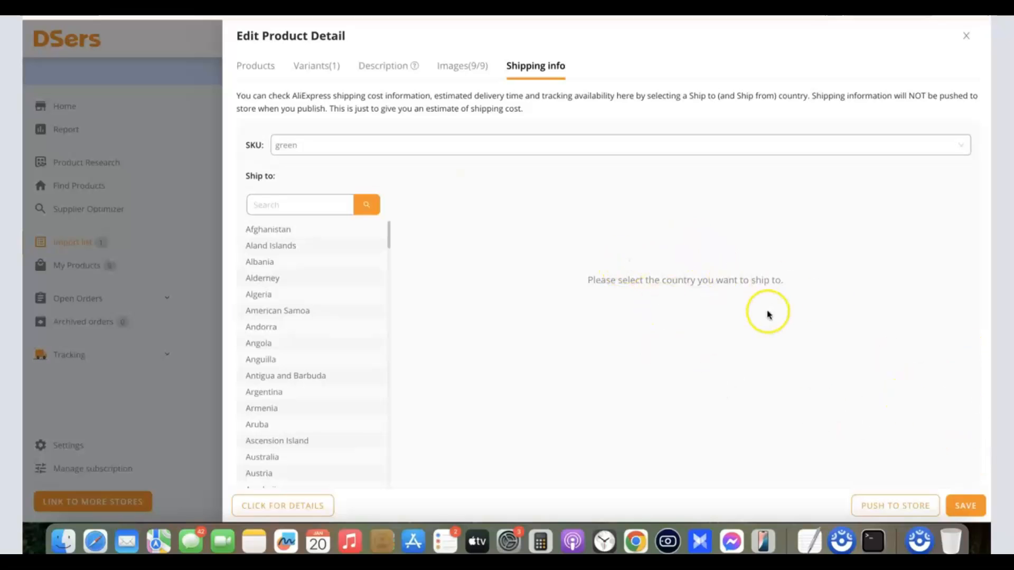
pyautogui.click(964, 505)
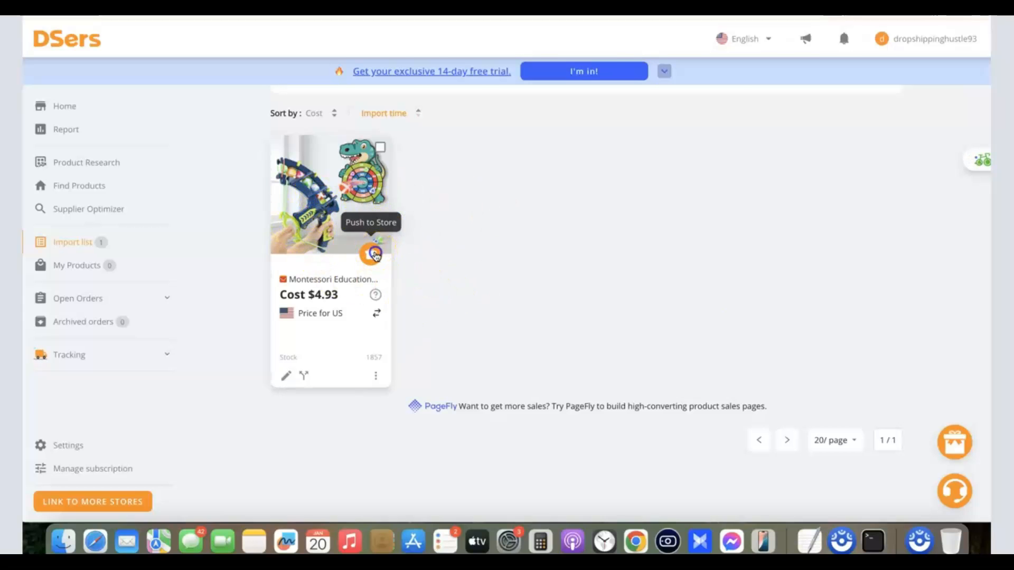
# Step: Push the Montessori toy to the connected Shopify store at $4.93
pyautogui.click(371, 254)
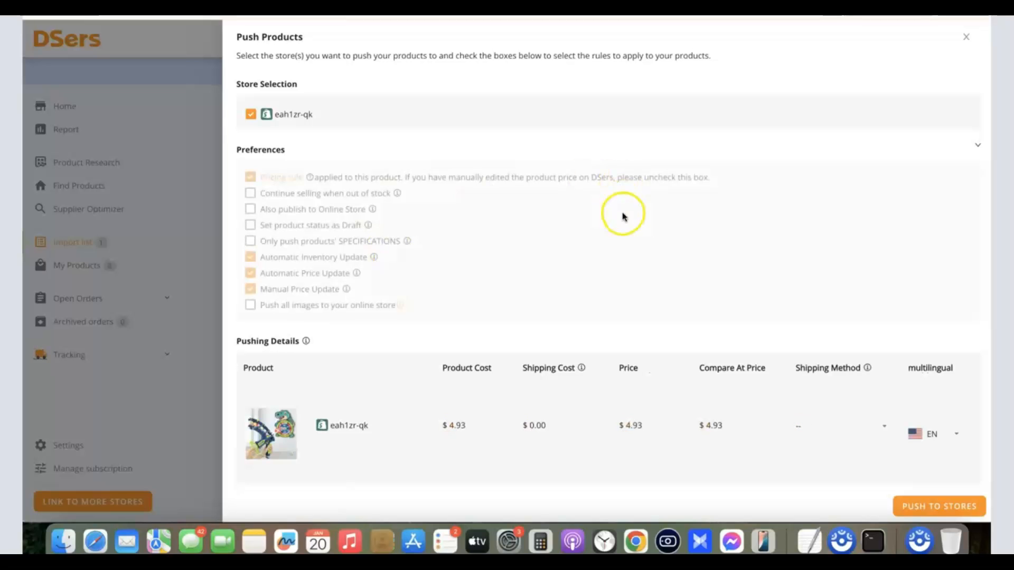
pyautogui.scroll(-2, 674, 280)
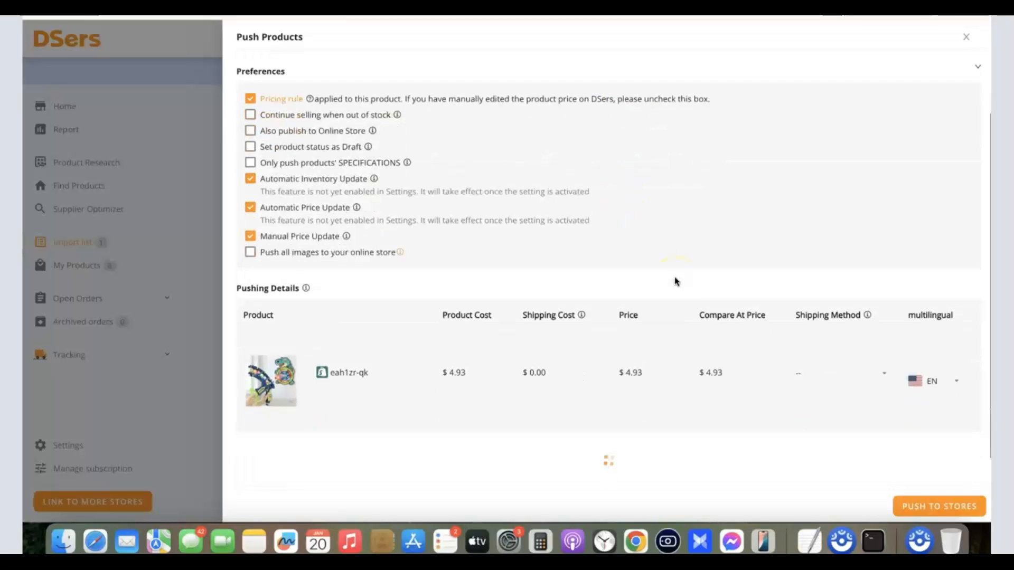
pyautogui.click(927, 513)
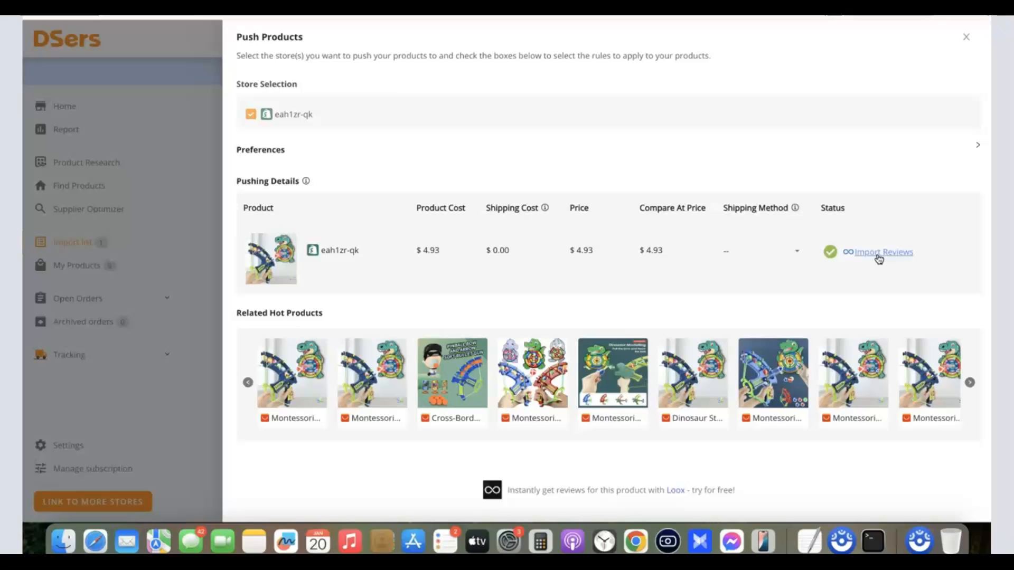
pyautogui.click(723, 117)
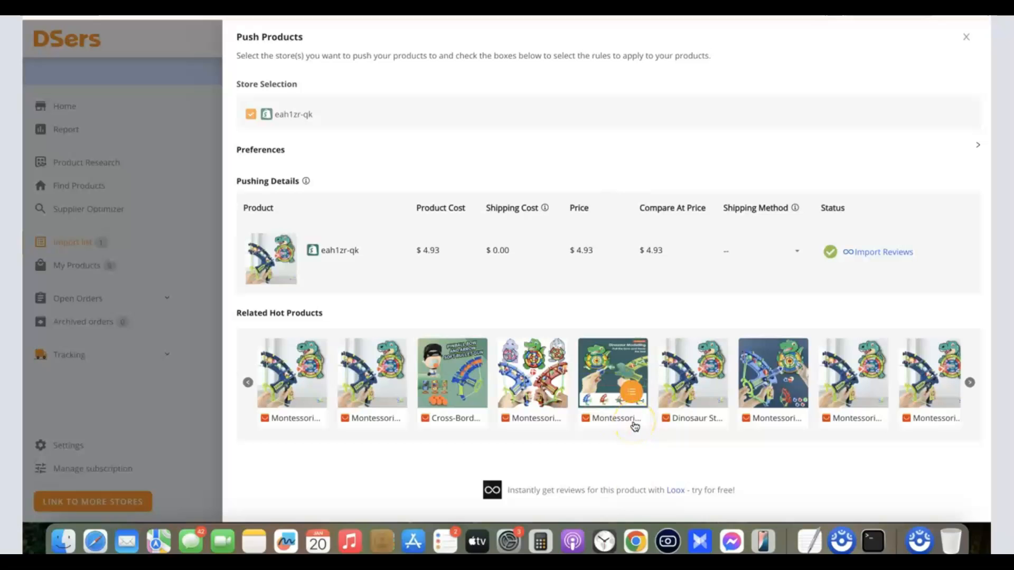
# Step: Open the Loox Import Reviews app listing for the pushed product
pyautogui.scroll(3, 622, 477)
pyautogui.scroll(-2, 622, 477)
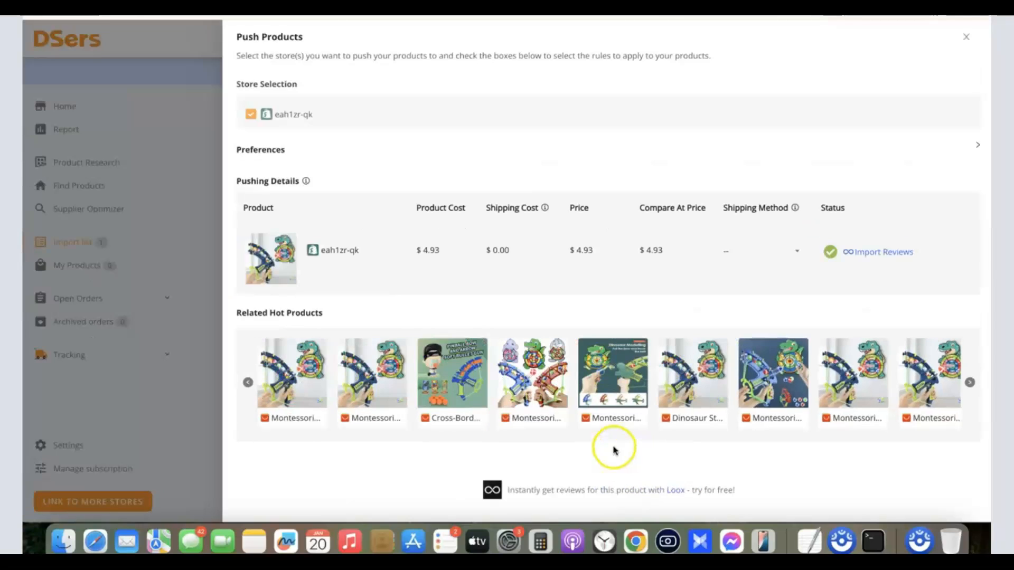
pyautogui.click(876, 257)
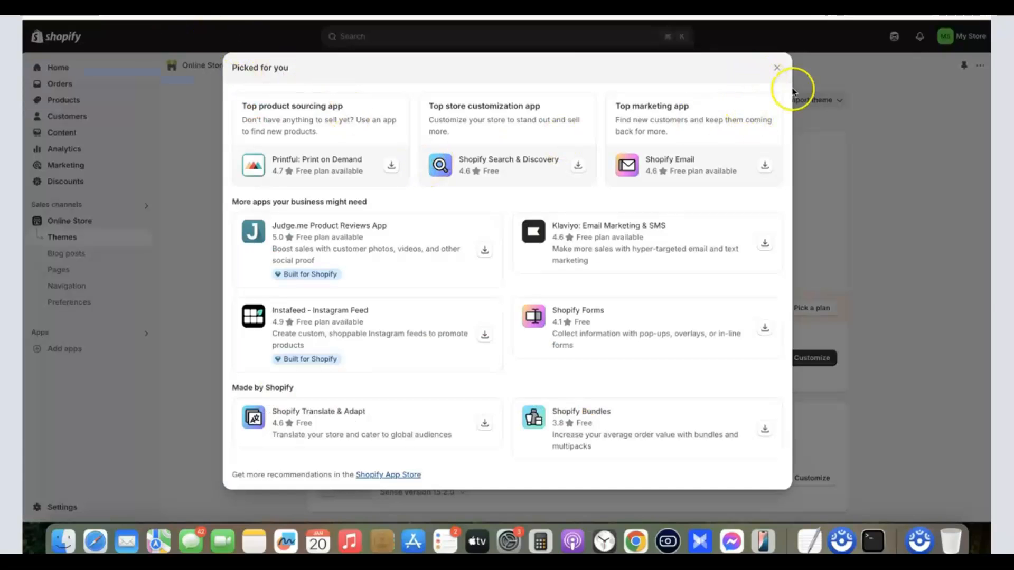
# Step: Close the 'Picked for you' apps, reload Themes, and go to Shopify Products to see the toy Active
pyautogui.click(777, 67)
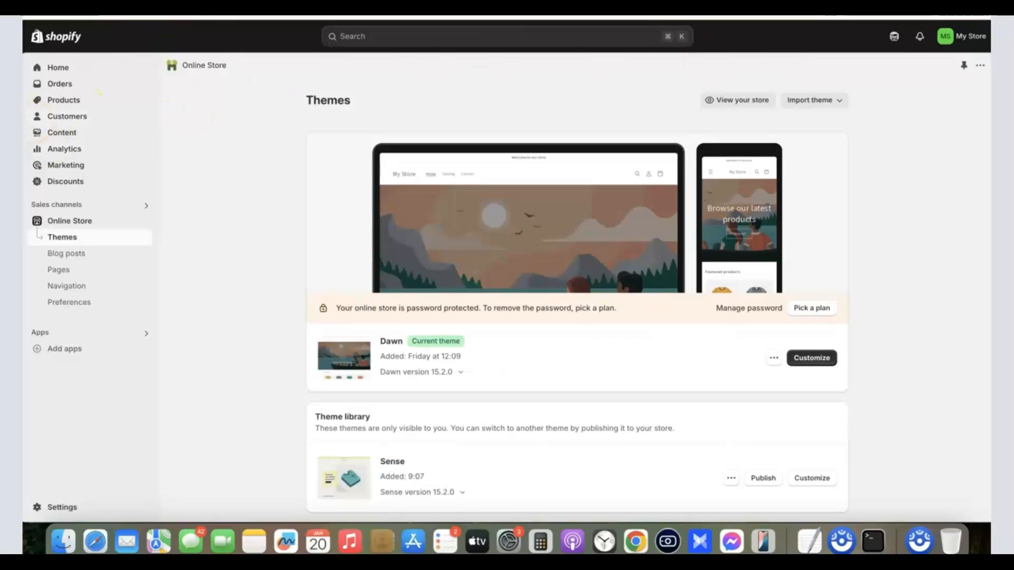
pyautogui.click(71, 9)
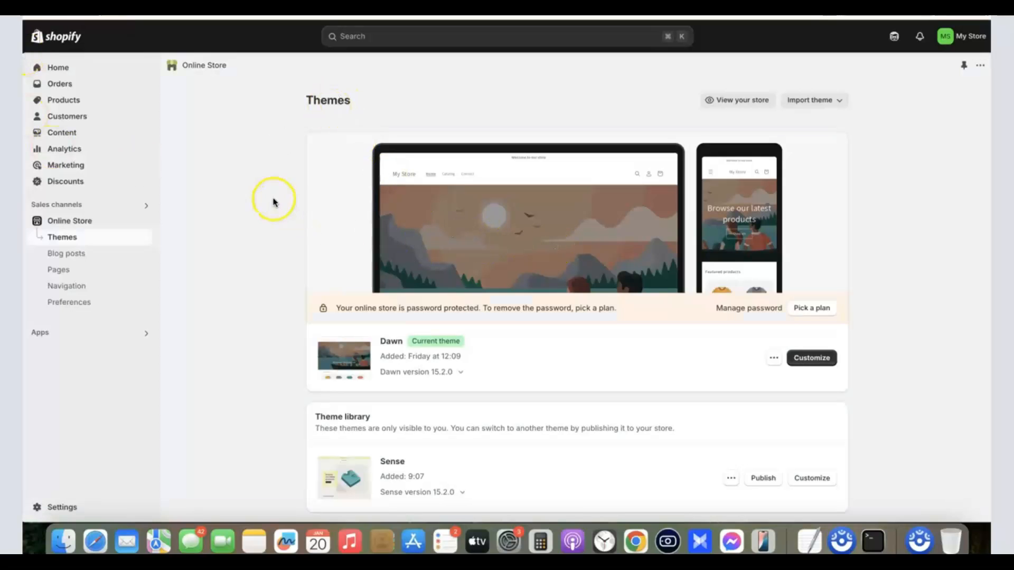
pyautogui.click(47, 100)
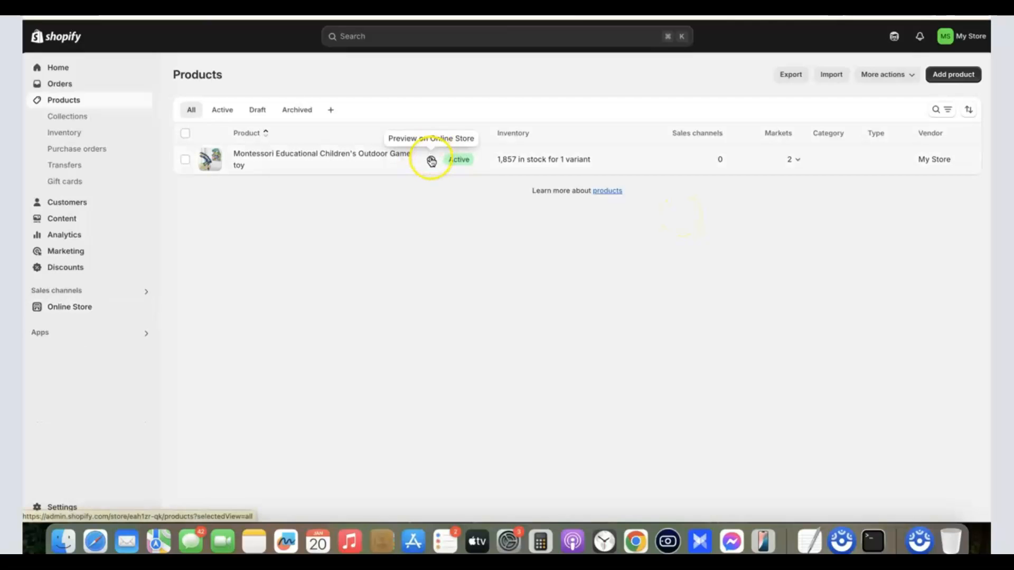
pyautogui.click(431, 161)
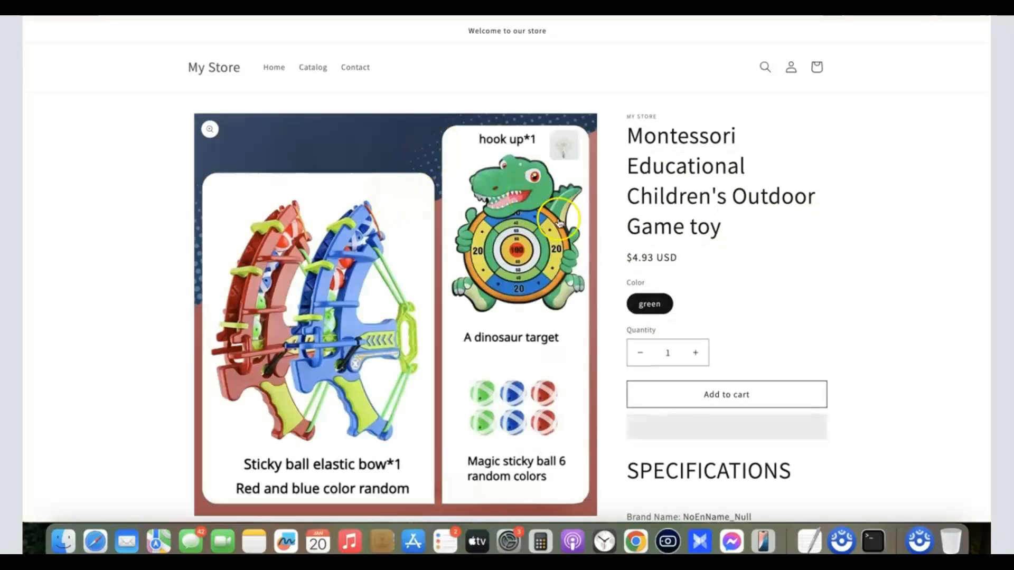
pyautogui.scroll(-10, 701, 202)
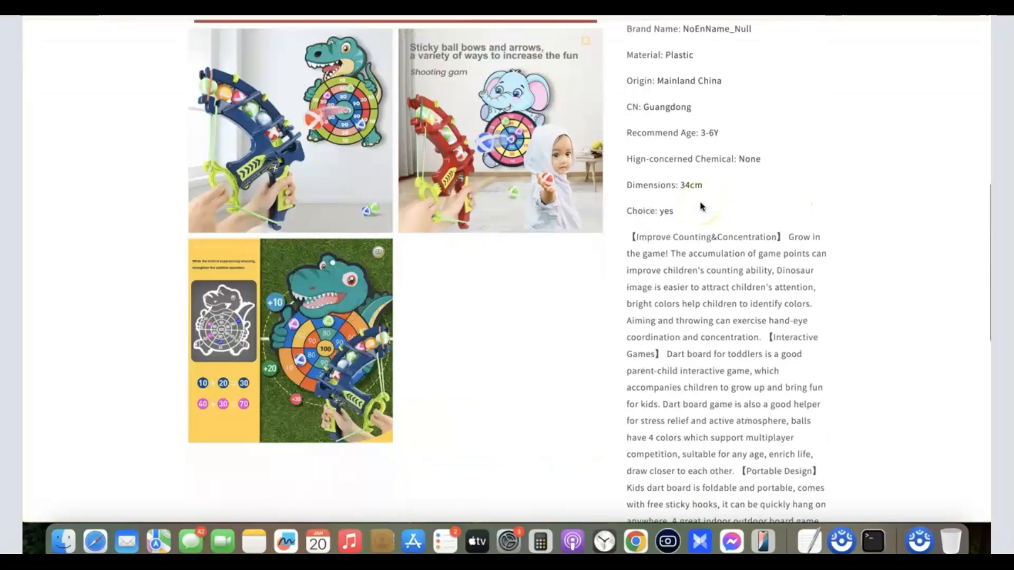
pyautogui.scroll(-15, 701, 206)
pyautogui.scroll(17, 703, 209)
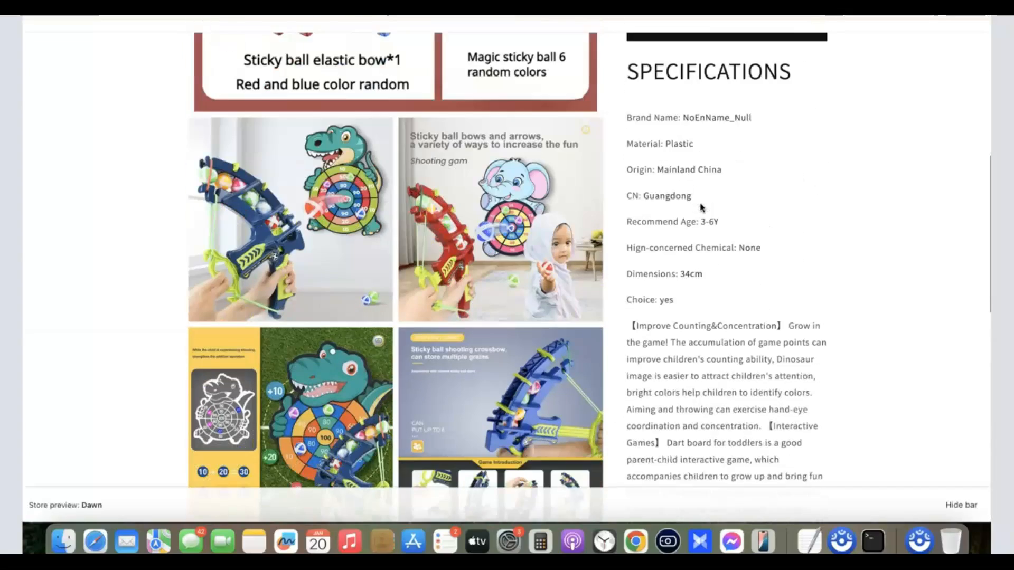
pyautogui.scroll(-15, 765, 294)
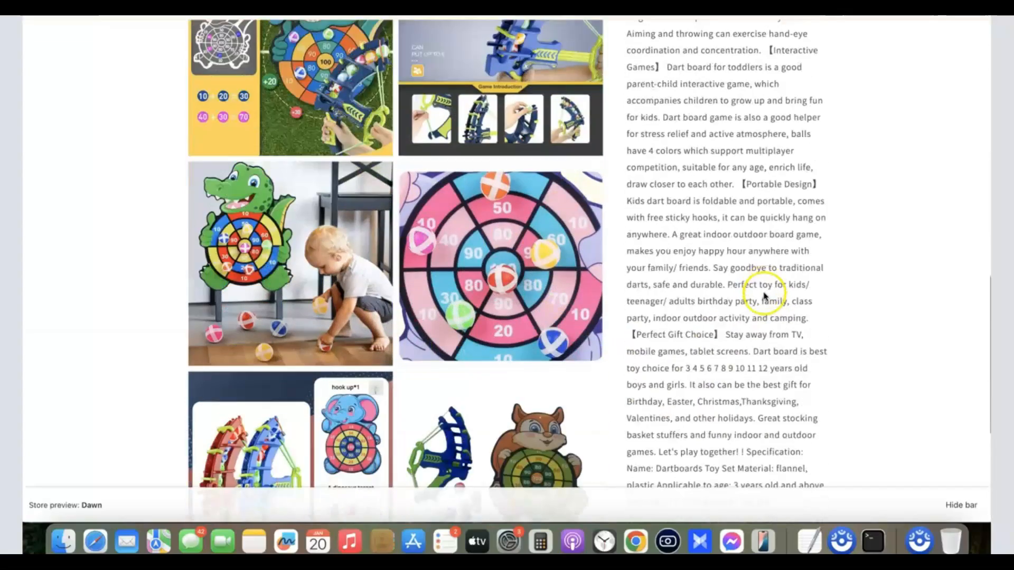
pyautogui.scroll(10, 718, 232)
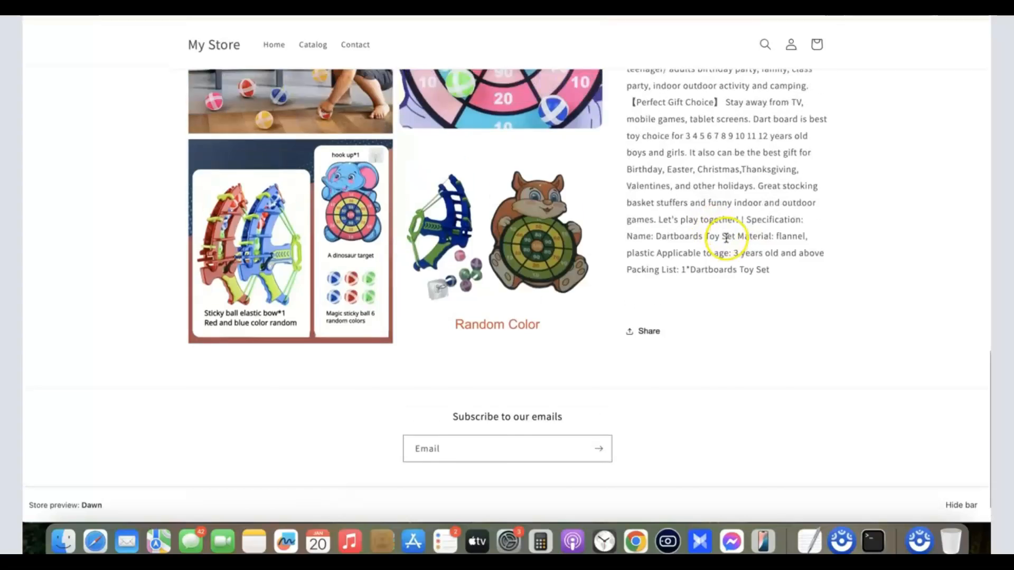
pyautogui.scroll(10, 727, 239)
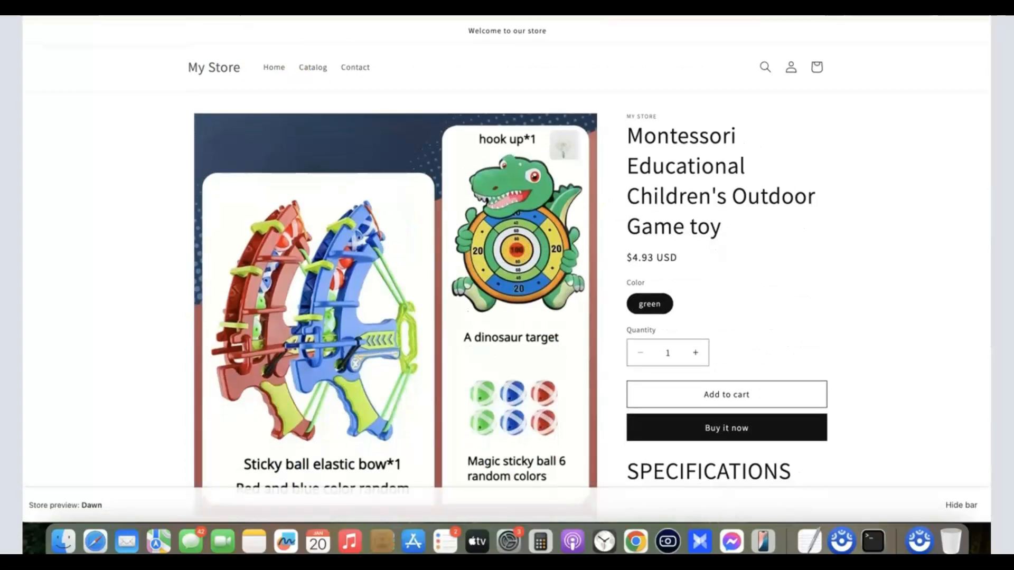
pyautogui.click(222, 8)
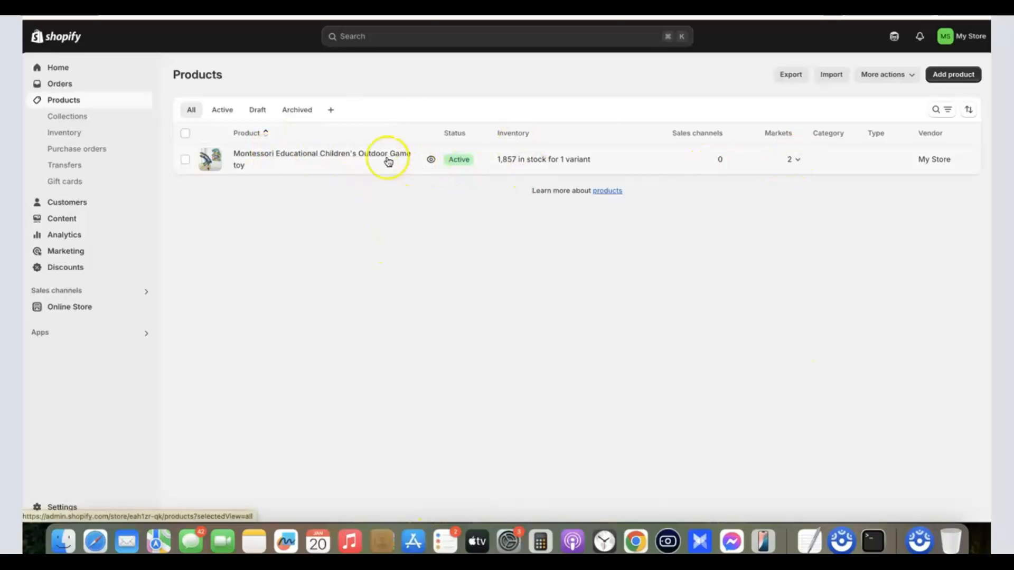
# Step: Open the Montessori toy's Shopify page and review its description, media and green $4.93 variant
pyautogui.click(338, 153)
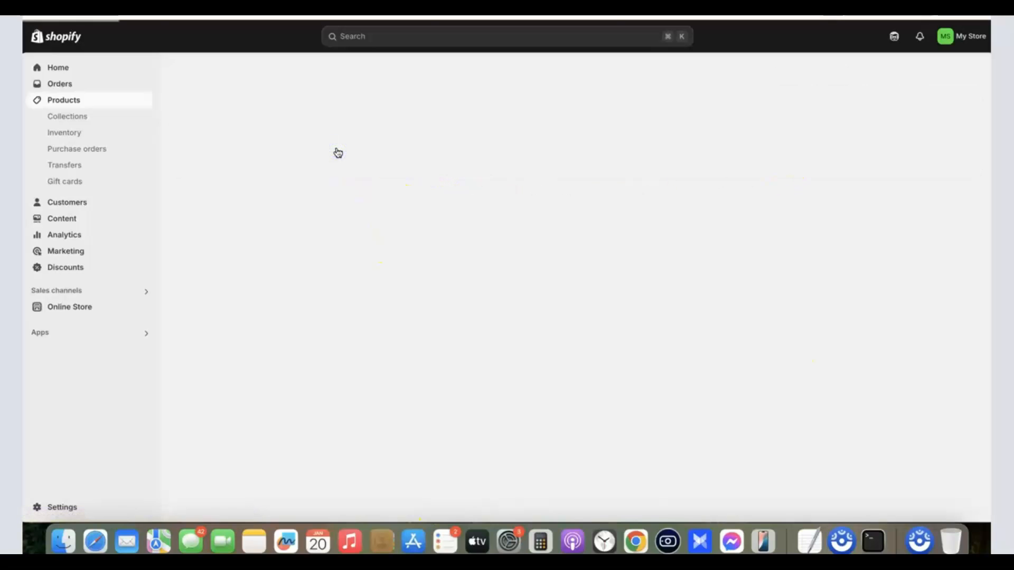
pyautogui.scroll(-10, 476, 246)
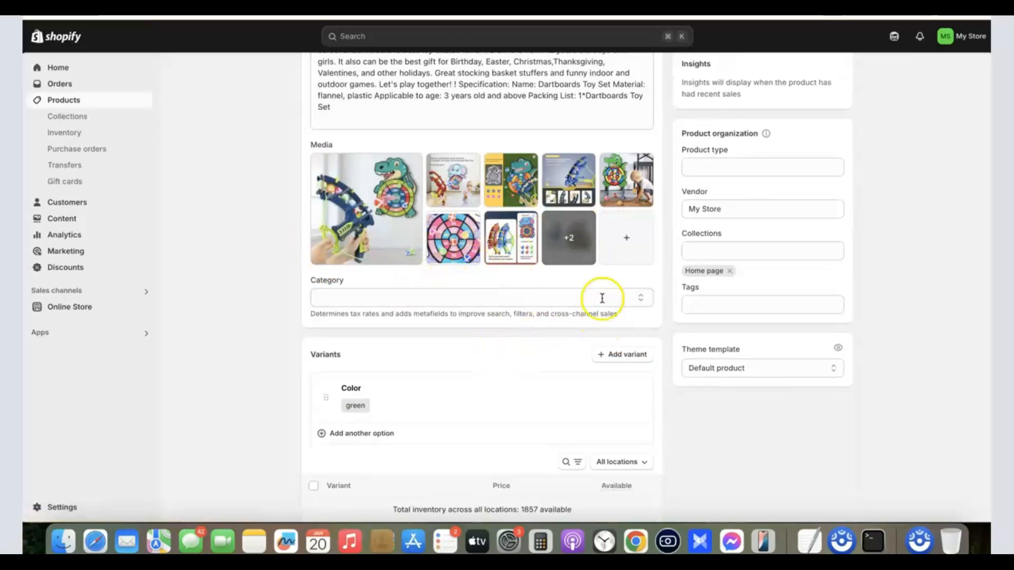
pyautogui.scroll(-5, 523, 335)
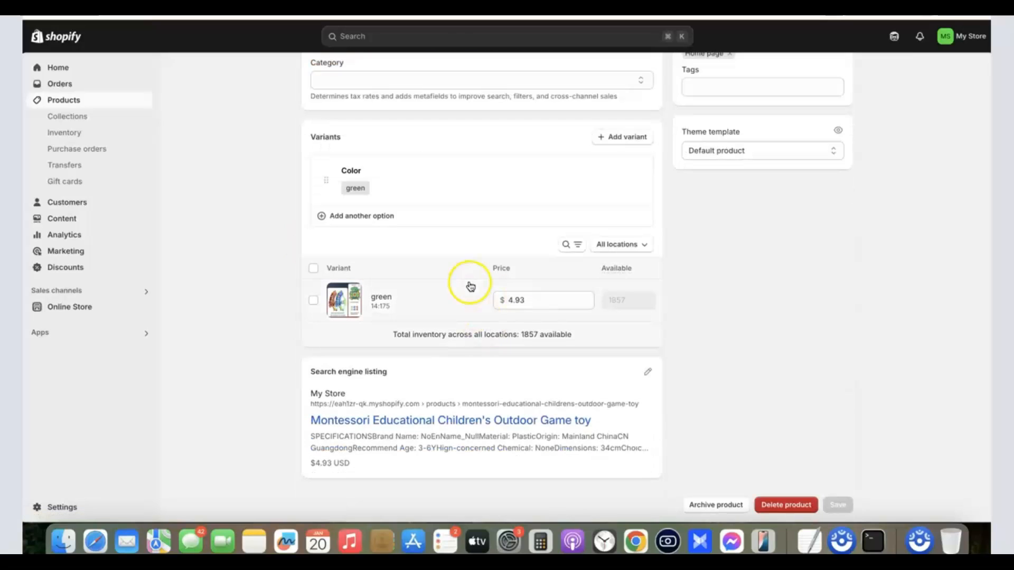
pyautogui.scroll(10, 469, 289)
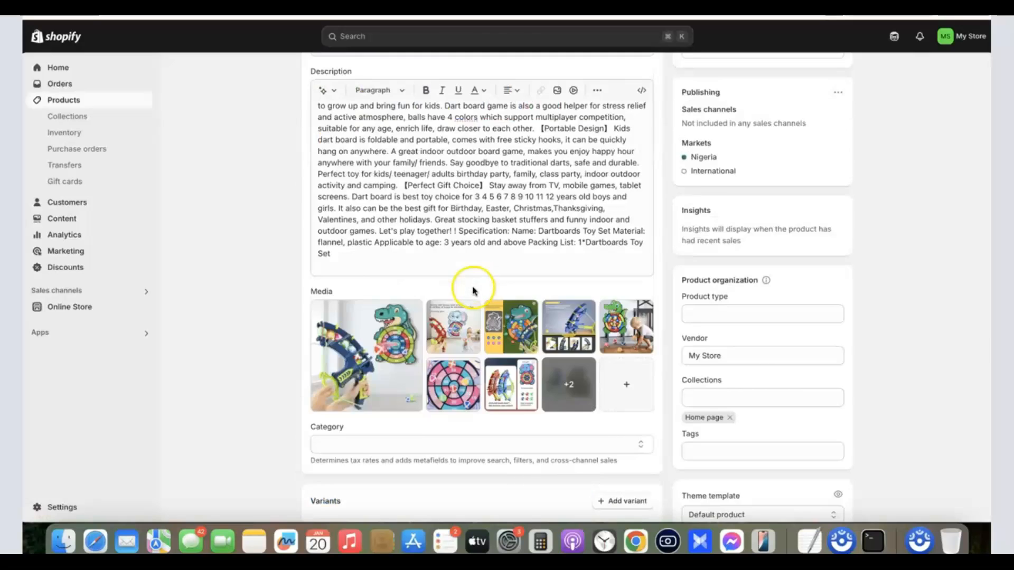